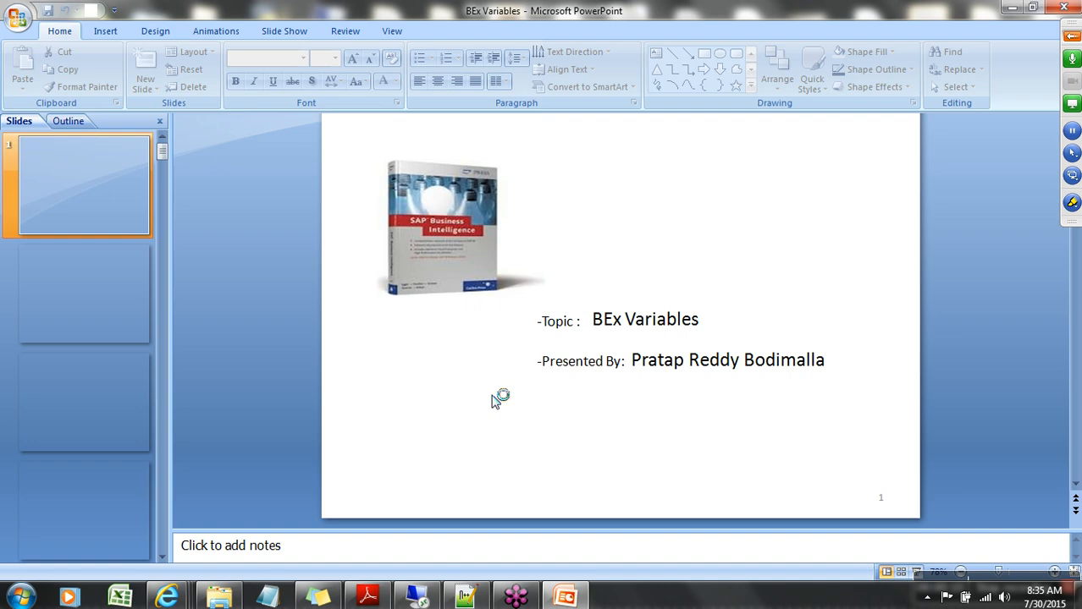
Review the BEx Variables slides on variable general information, Case-1 user entry / default value, and characteristic value variable processing types
scroll(135, 441, down, 10)
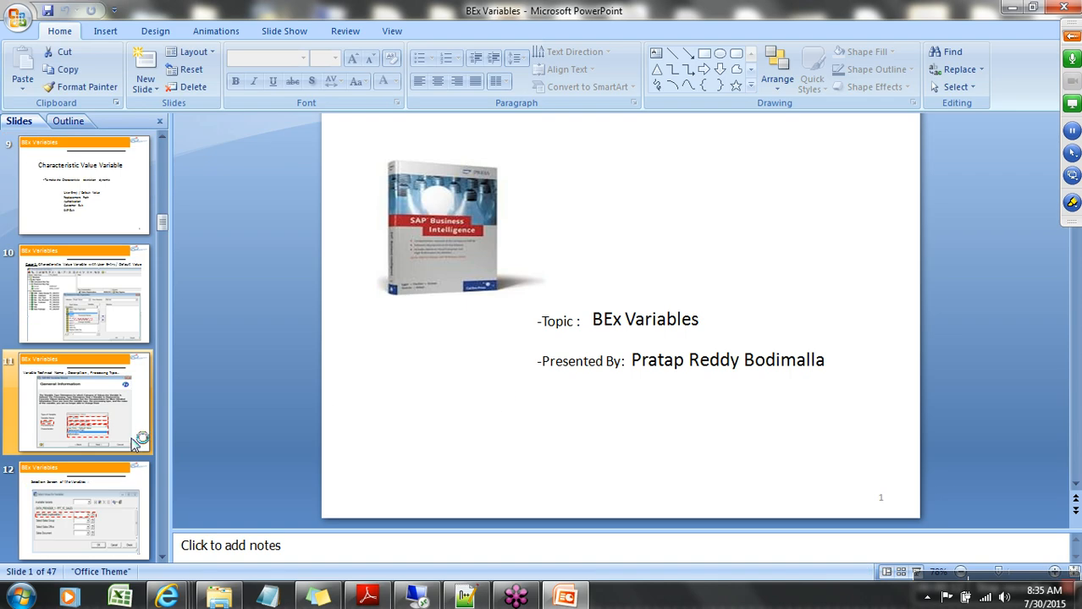
click(106, 201)
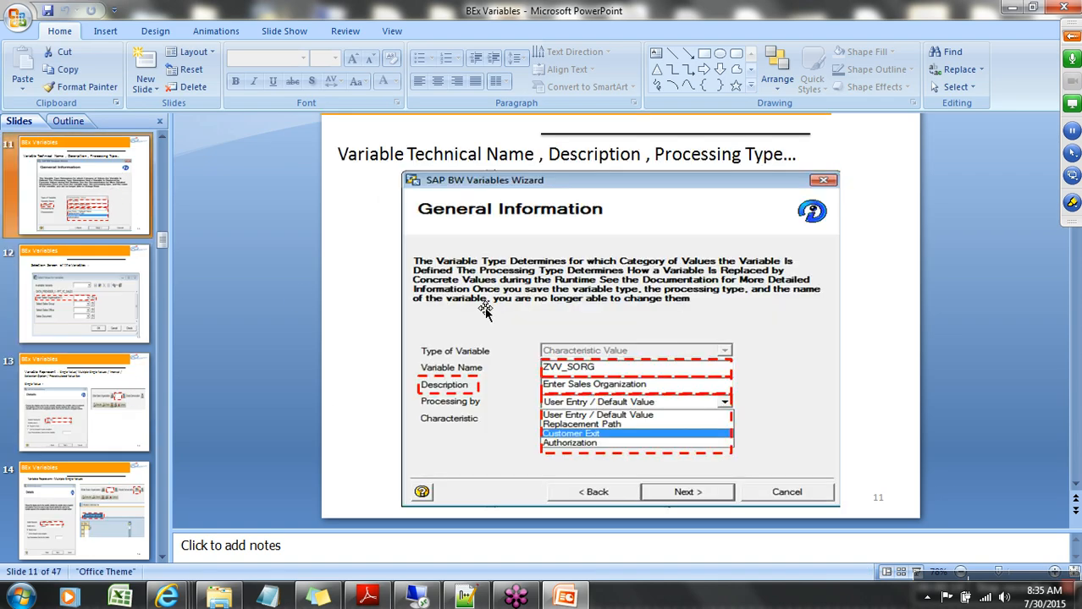
scroll(102, 282, up, 1)
click(85, 185)
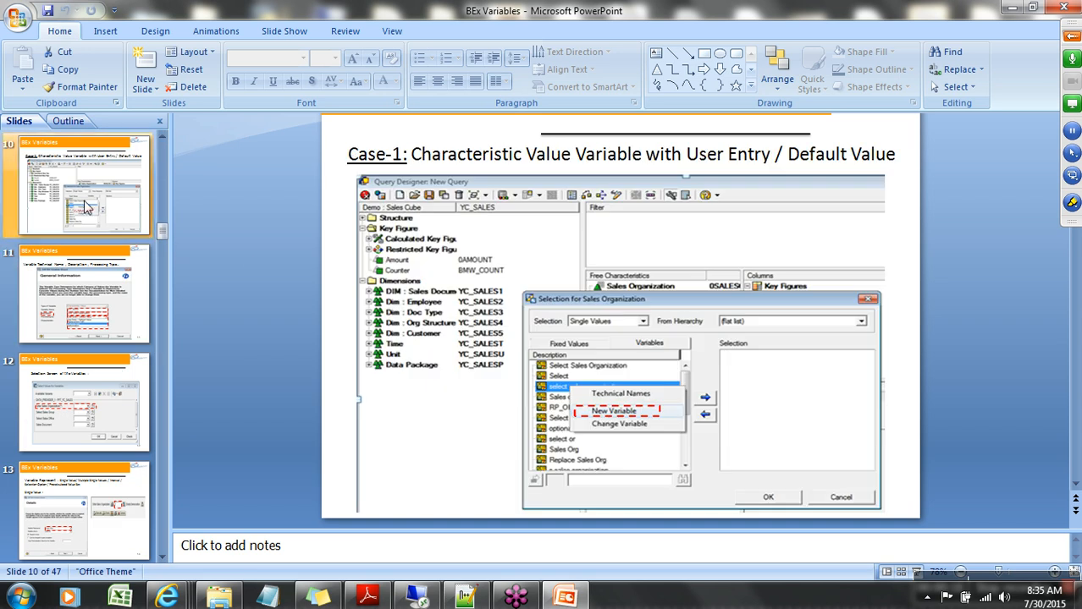
drag(411, 159, 863, 160)
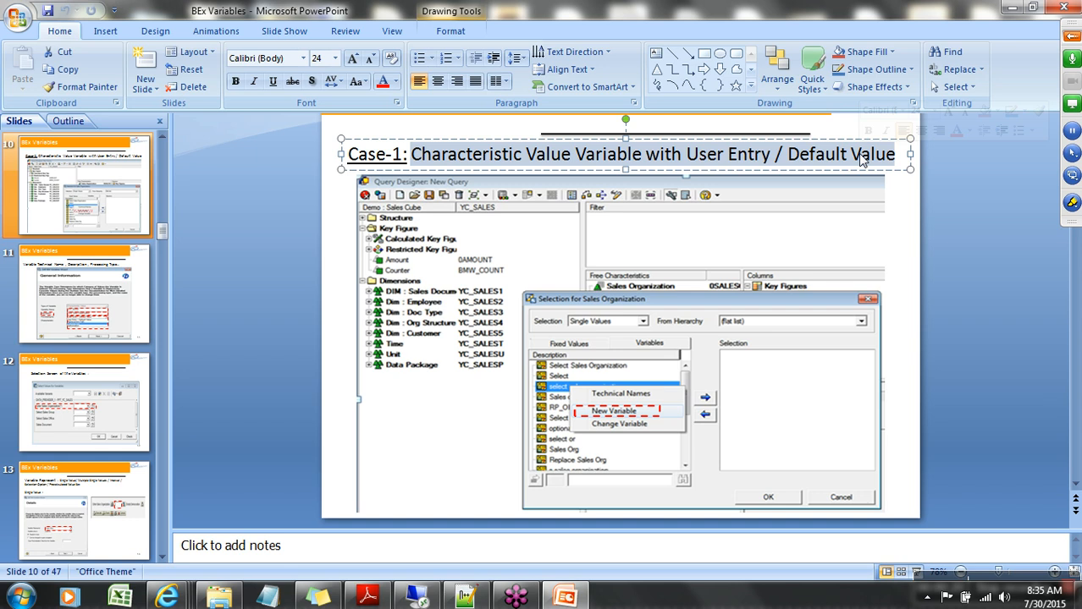
scroll(86, 218, up, 1)
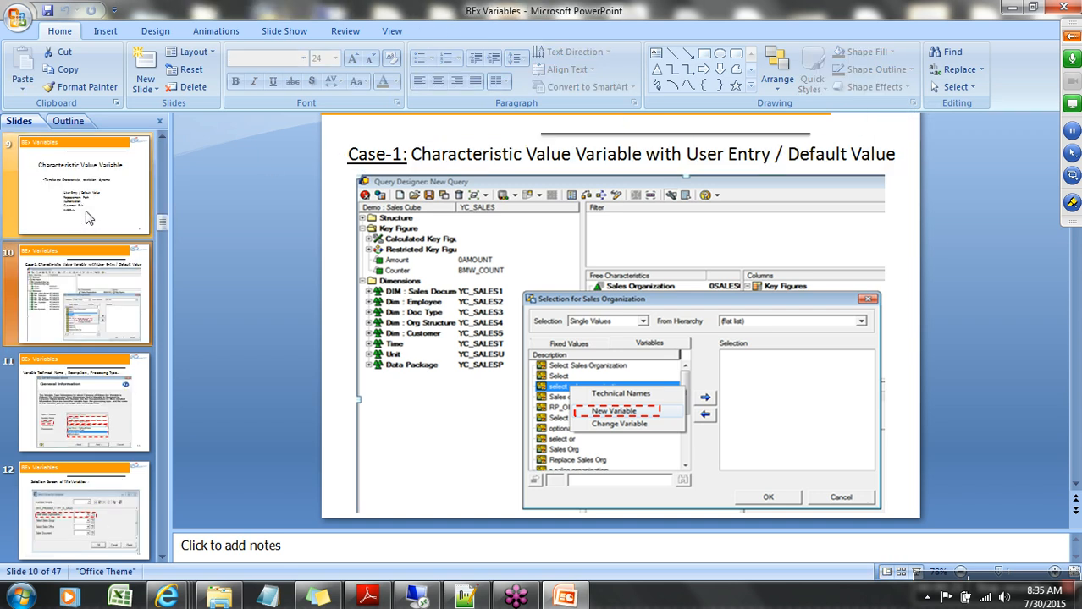
click(86, 217)
drag(442, 272, 783, 272)
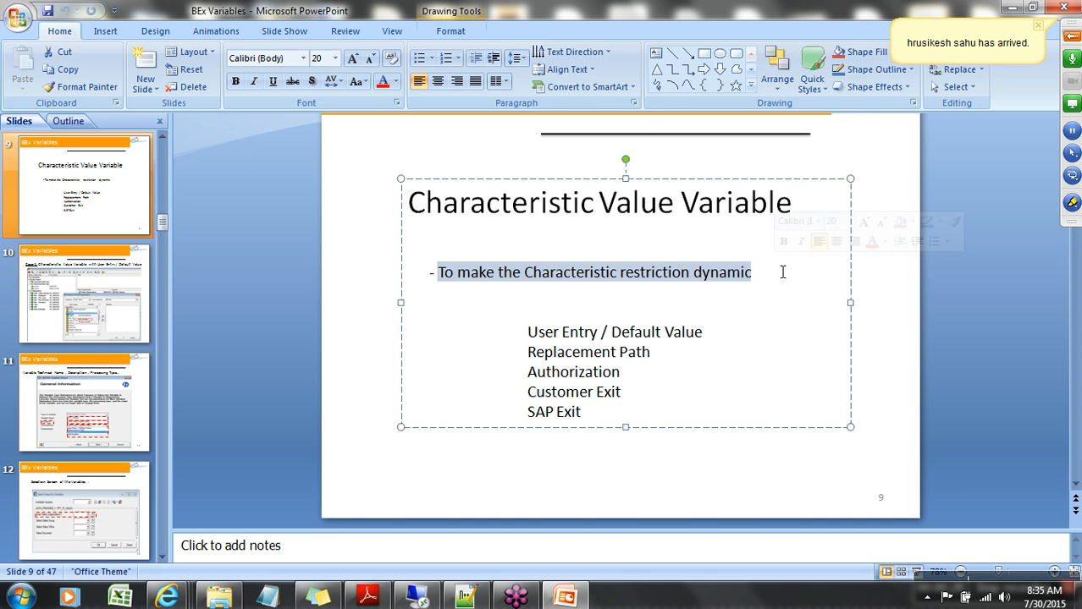
click(1072, 37)
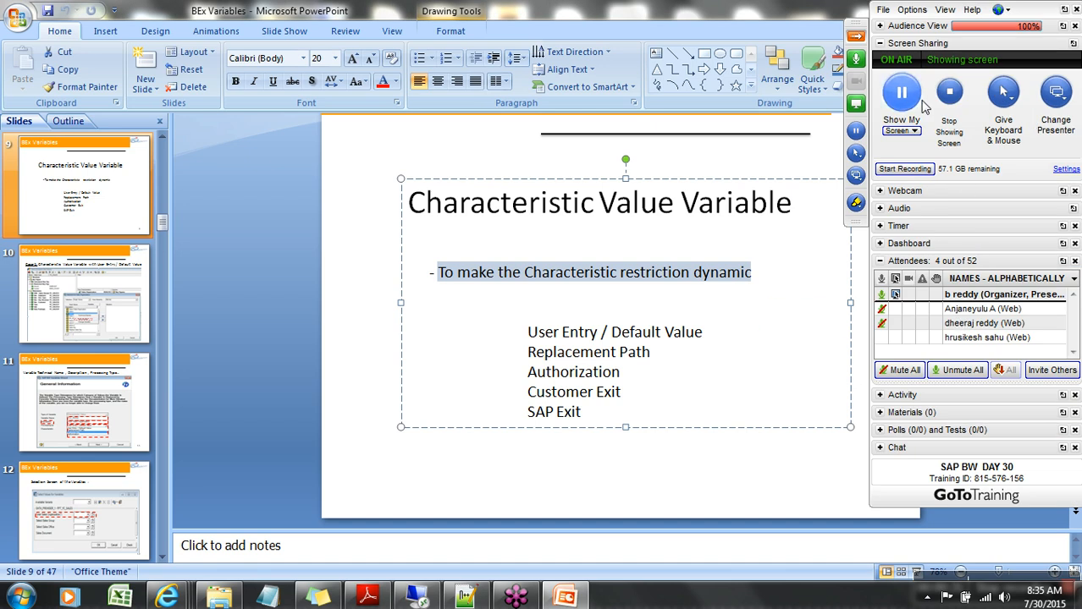
click(854, 38)
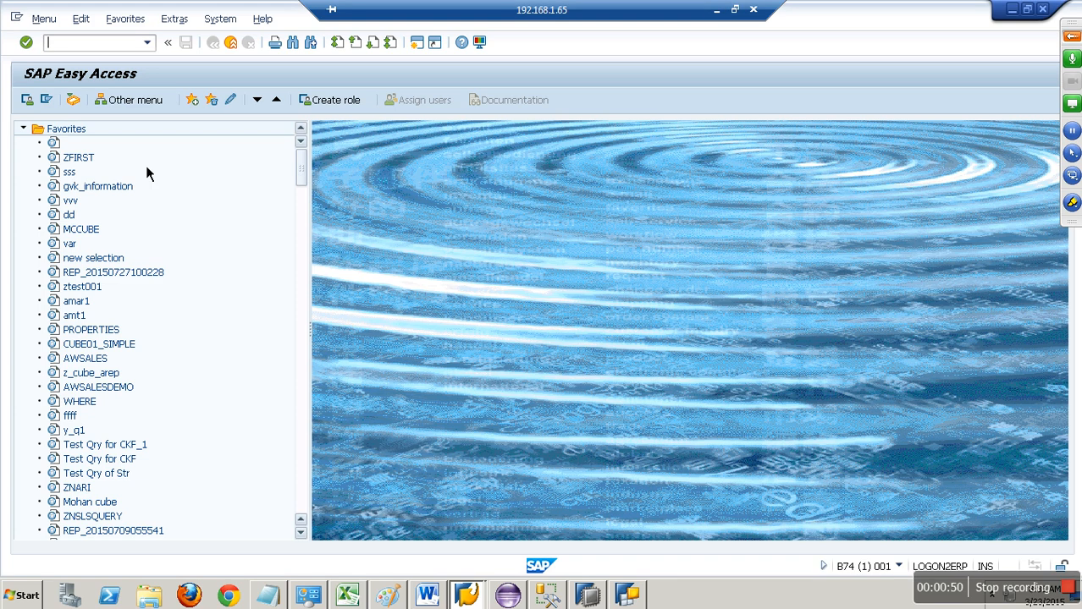
Switch to BEx Query Designer and create a new query on the InfoProvider found by searching for nawsales
click(627, 597)
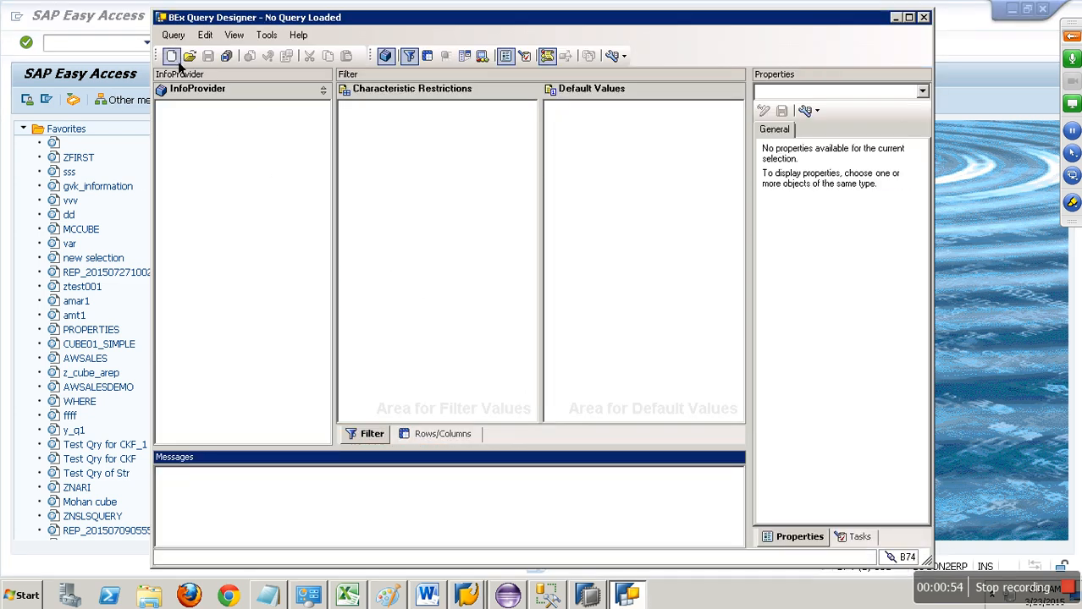
click(173, 57)
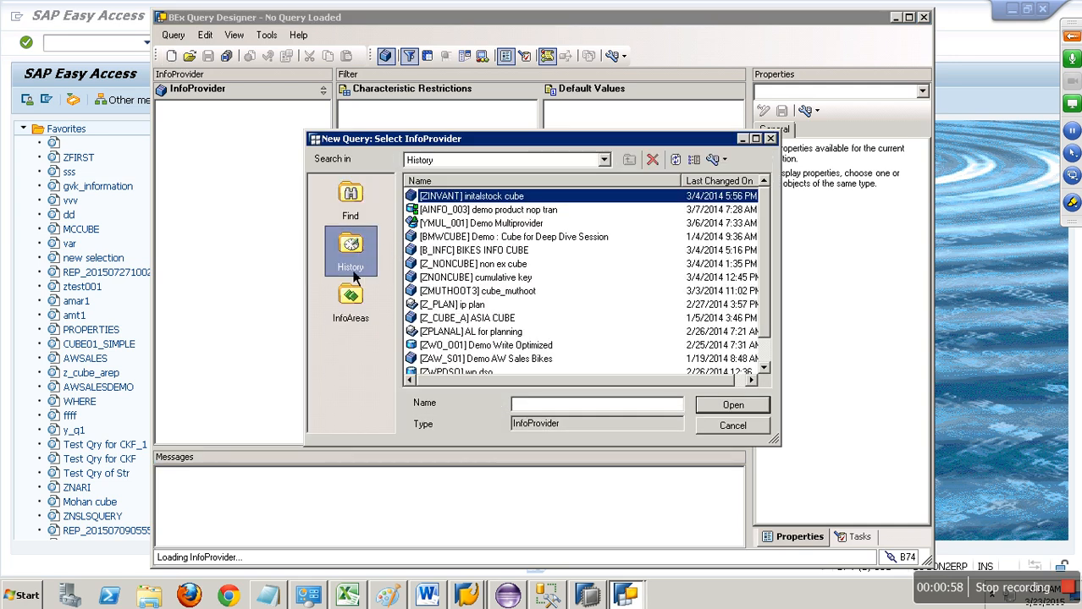
click(350, 201)
text(nawsales)
key(Return)
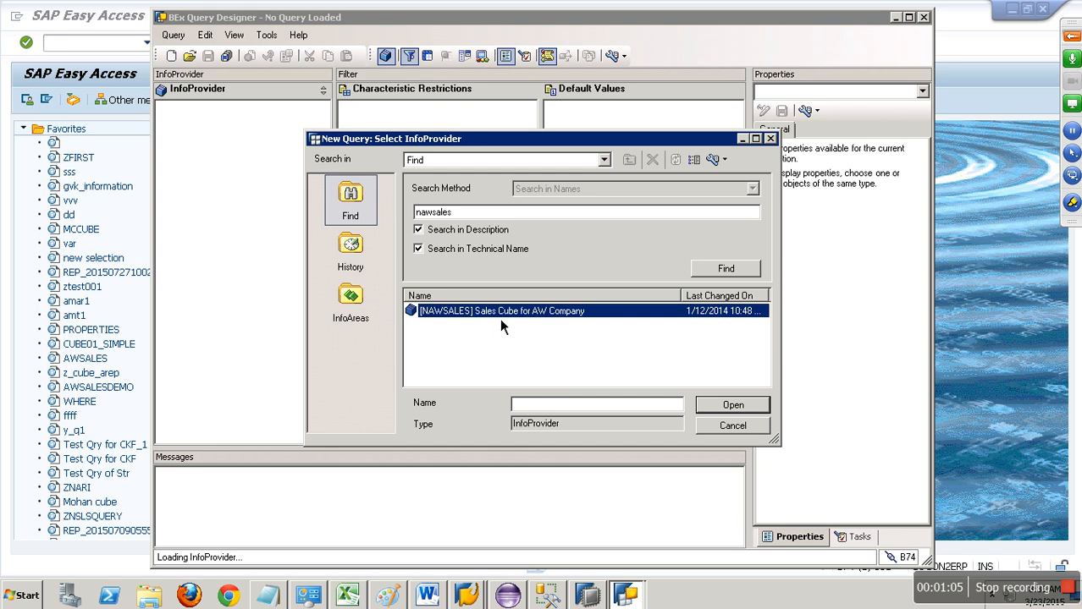
Place CustomerKey in the query's rows and ProductKey in its free characteristics
click(456, 440)
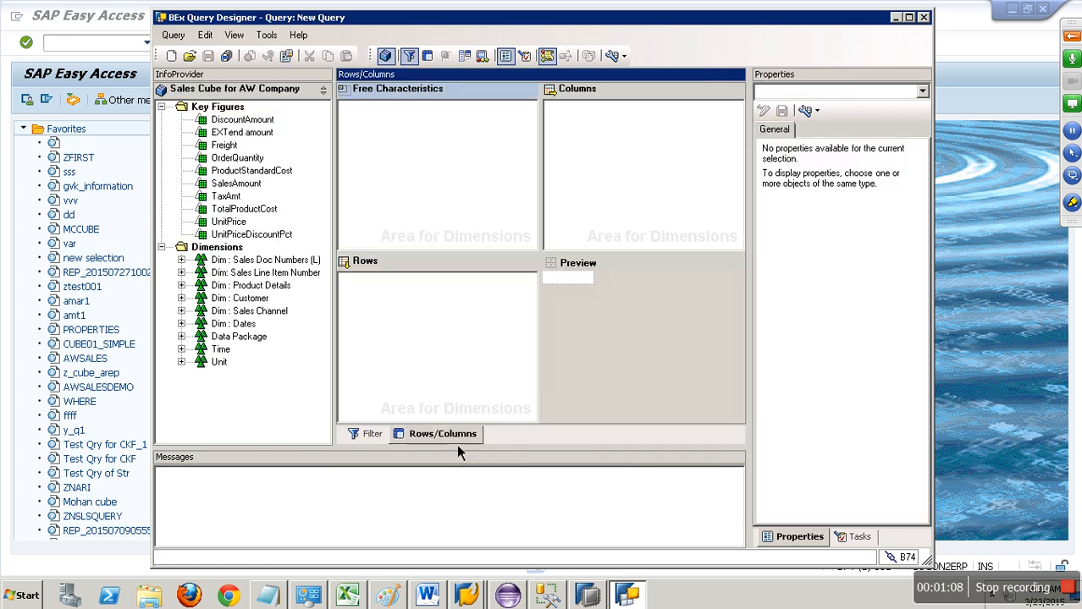
double_click(196, 300)
drag(318, 323, 375, 307)
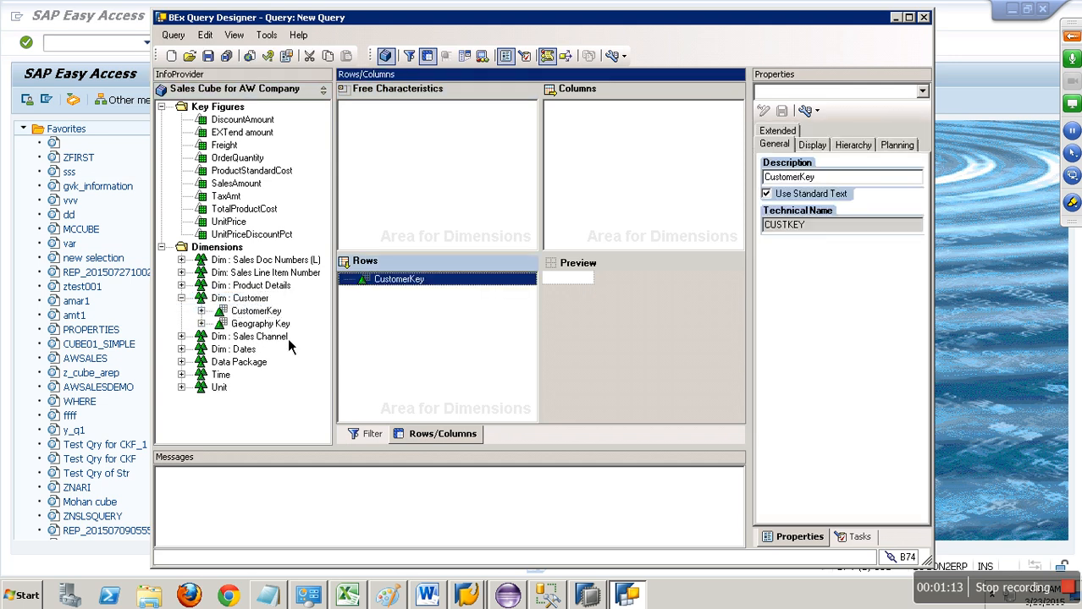
click(181, 287)
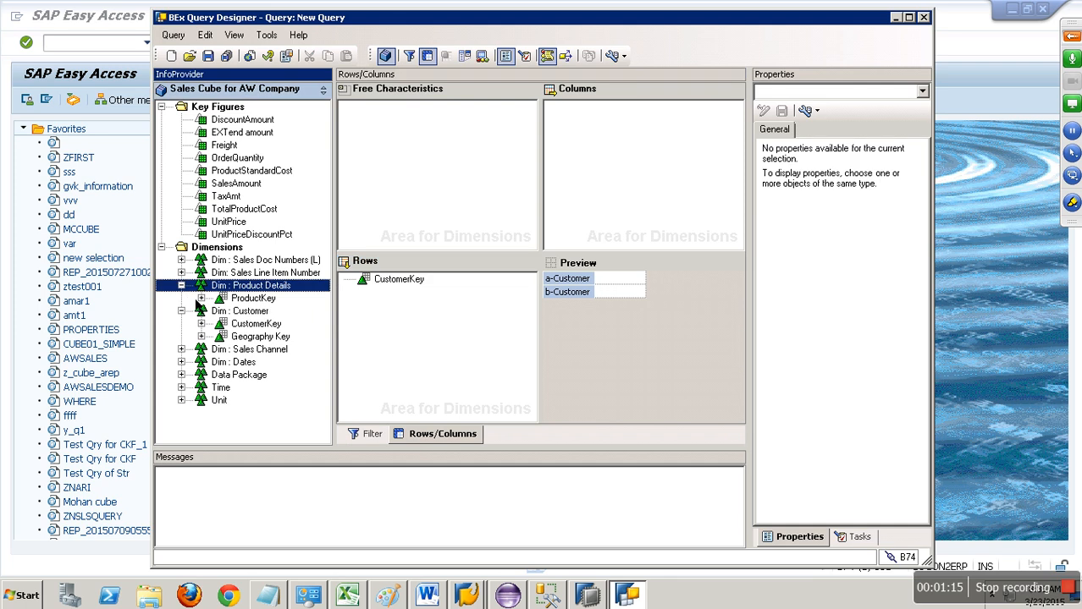
drag(268, 301, 387, 183)
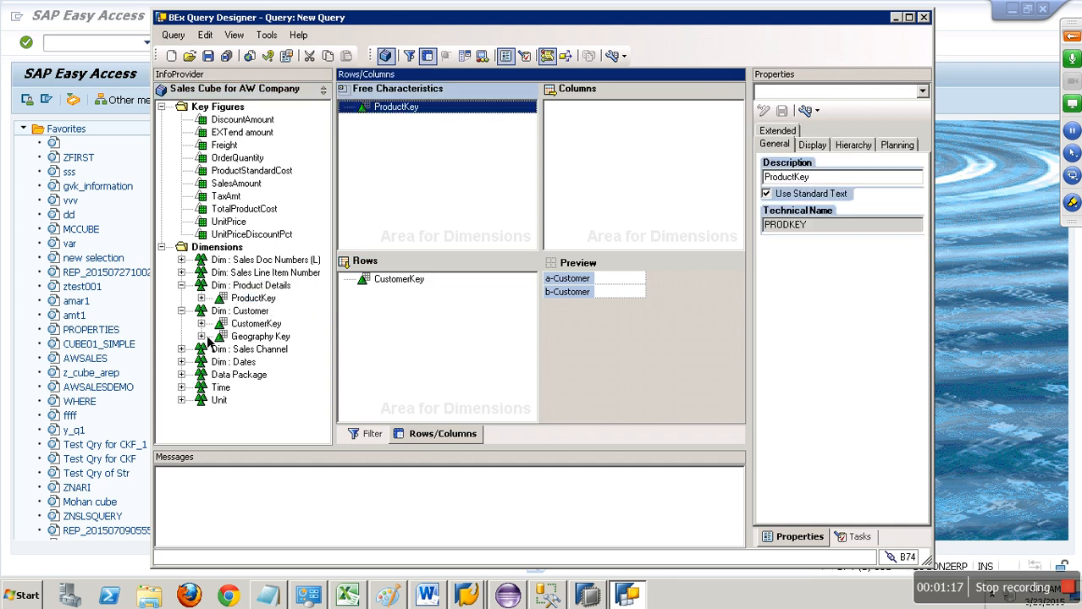
Show the query's filter definition and expand the Unit dimension of the sales cube
click(360, 439)
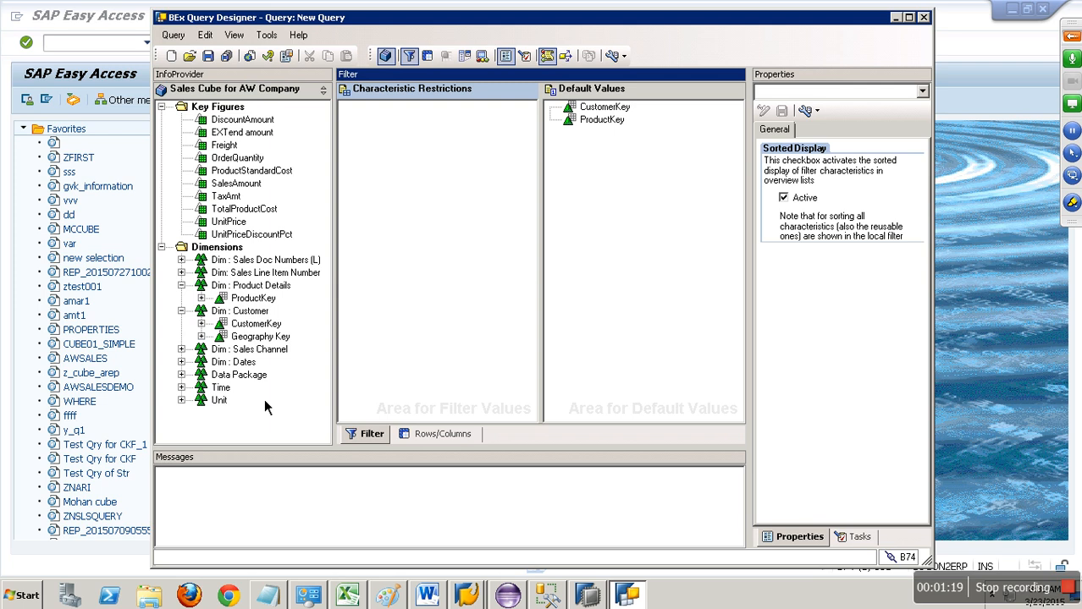
click(182, 401)
drag(254, 413, 588, 217)
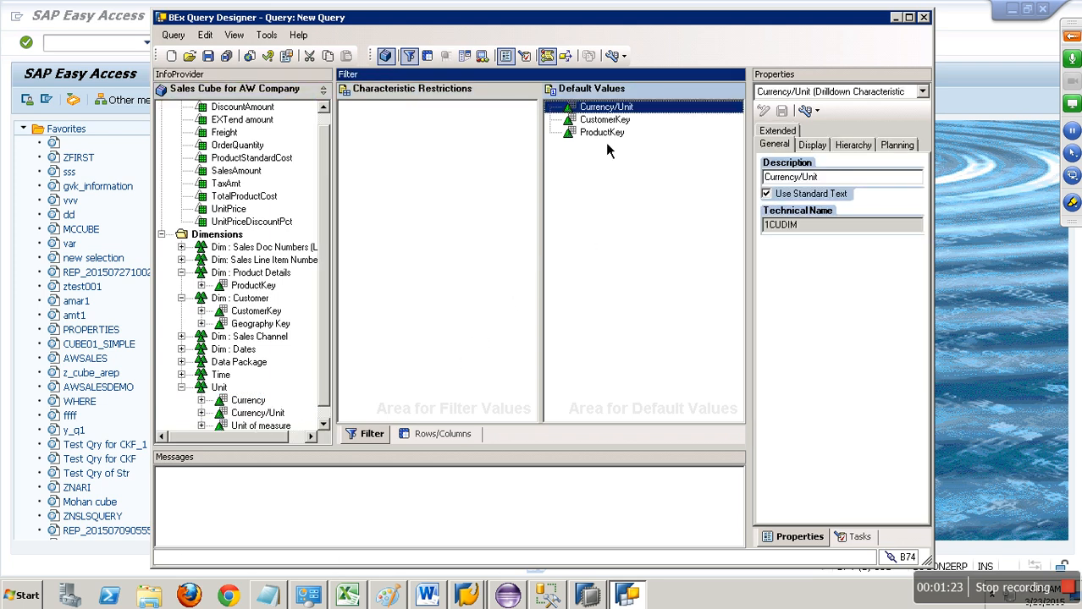
right_click(624, 114)
click(644, 119)
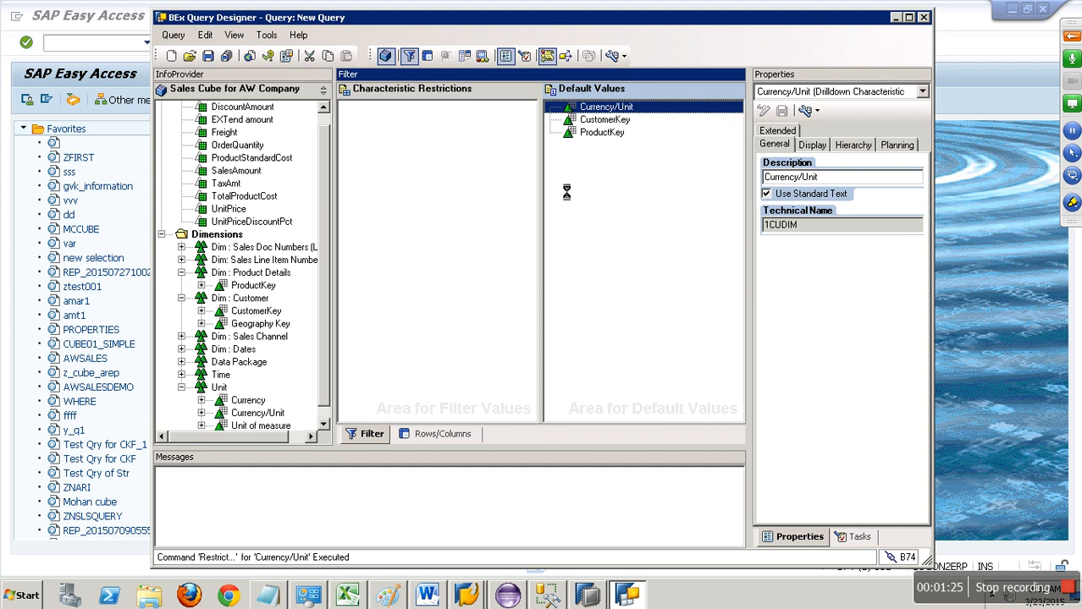
click(424, 389)
text(G)
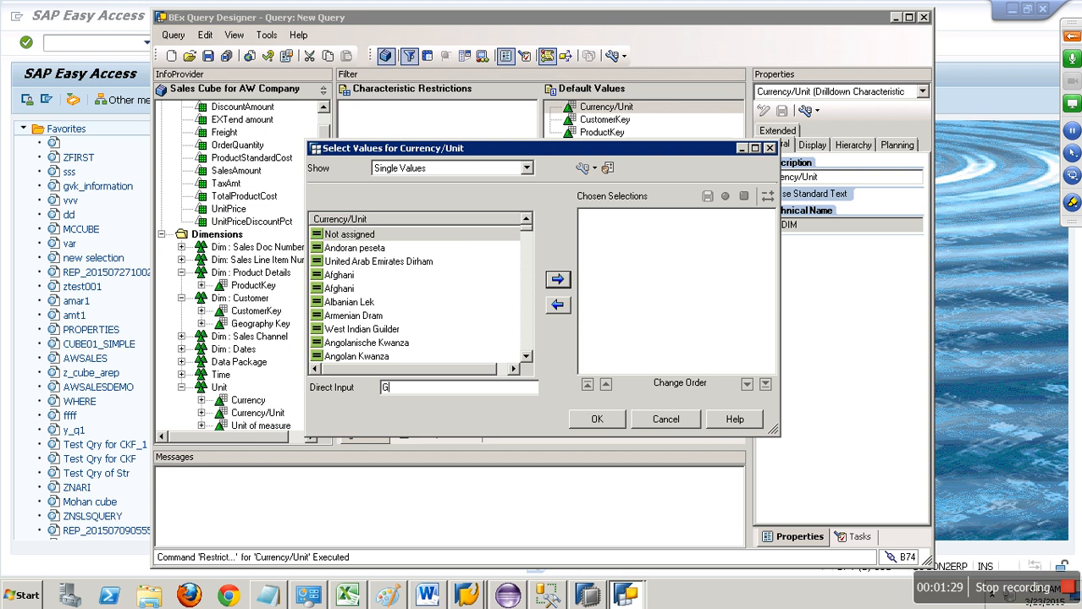
key(Return)
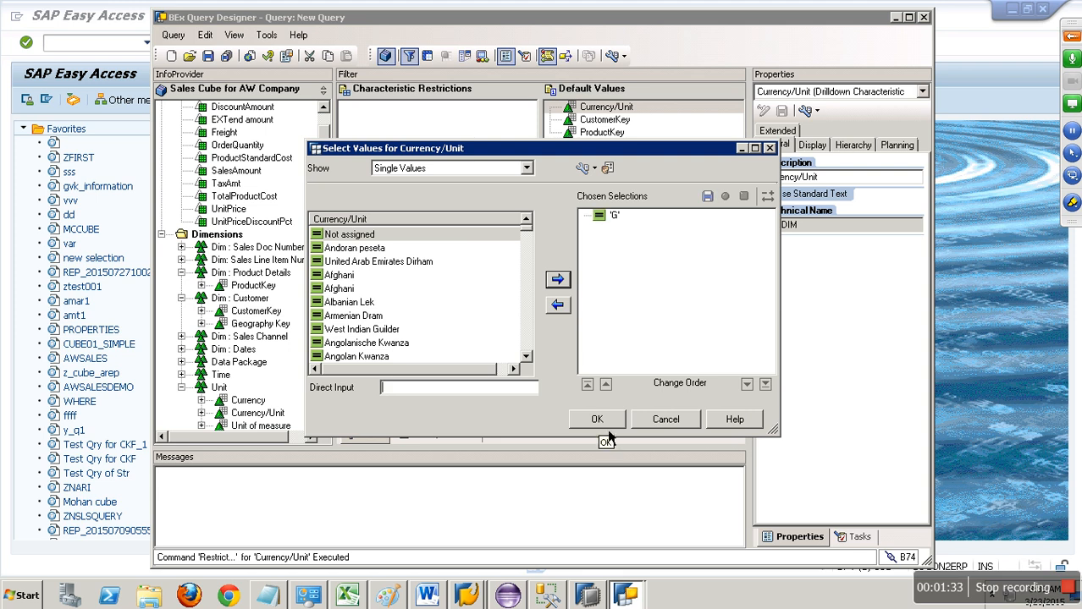
click(692, 424)
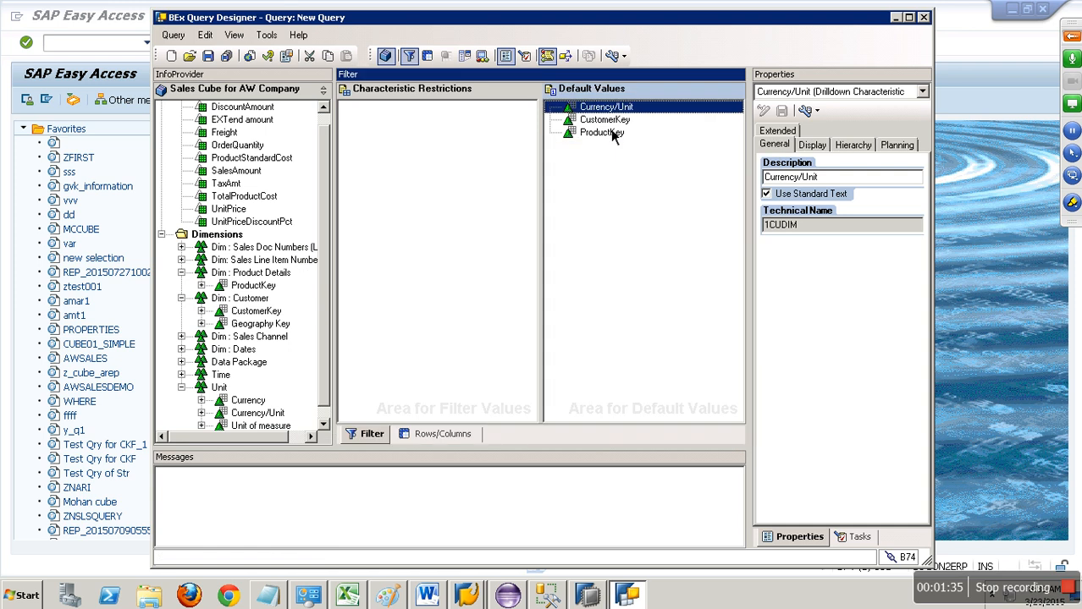
Replace Currency/Unit with Unit of measure in the default values and restrict it to Gram
mouse_move(607, 108)
mouse_down()
mouse_move(345, 203)
mouse_move(221, 298)
mouse_move(285, 436)
mouse_move(584, 280)
mouse_move(606, 110)
mouse_up()
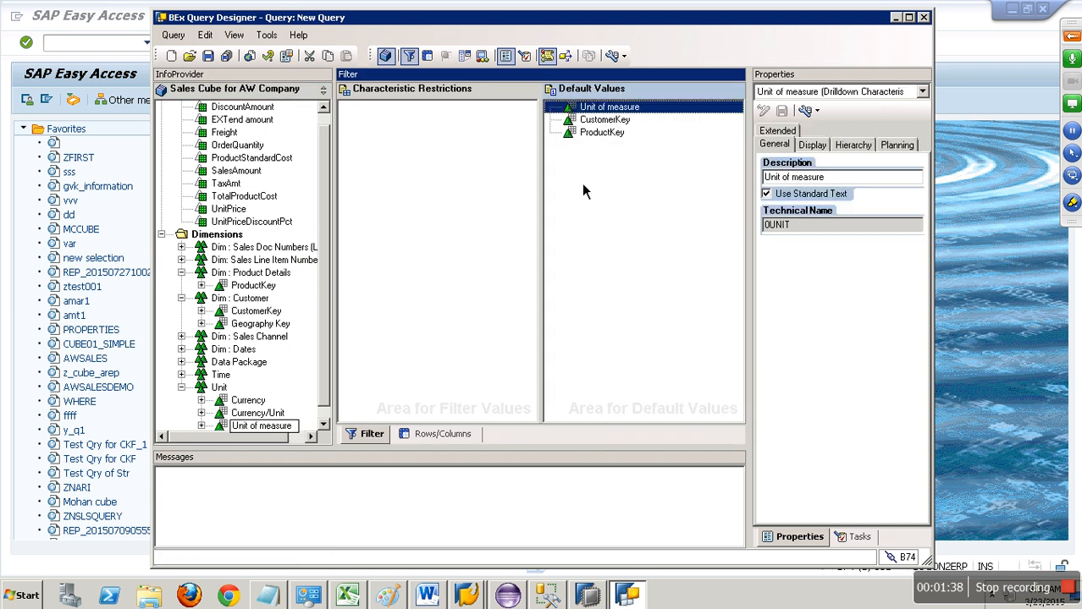
right_click(606, 112)
click(633, 116)
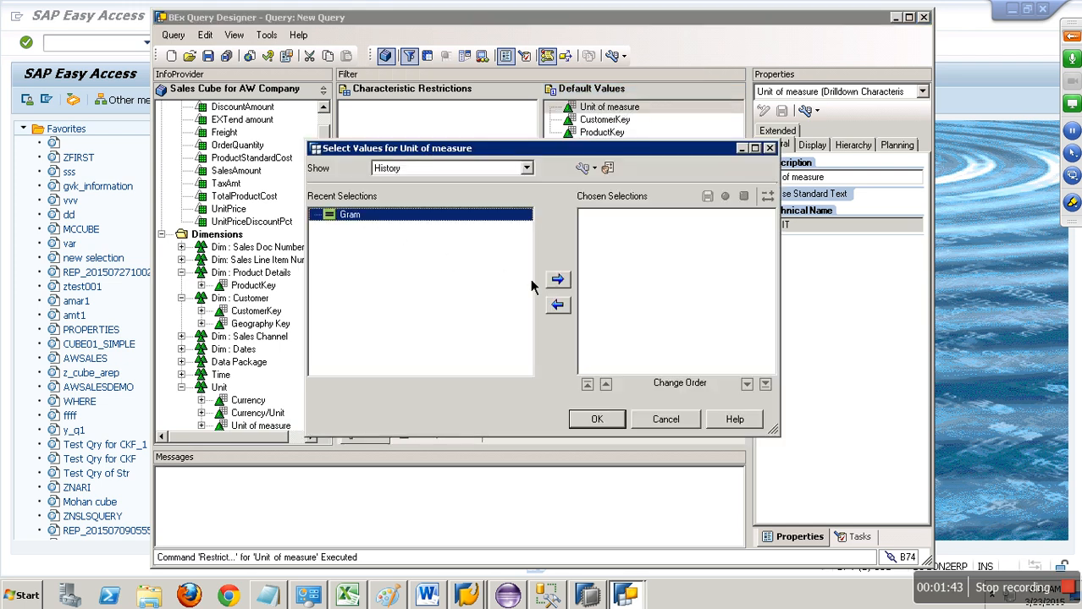
click(560, 281)
click(595, 418)
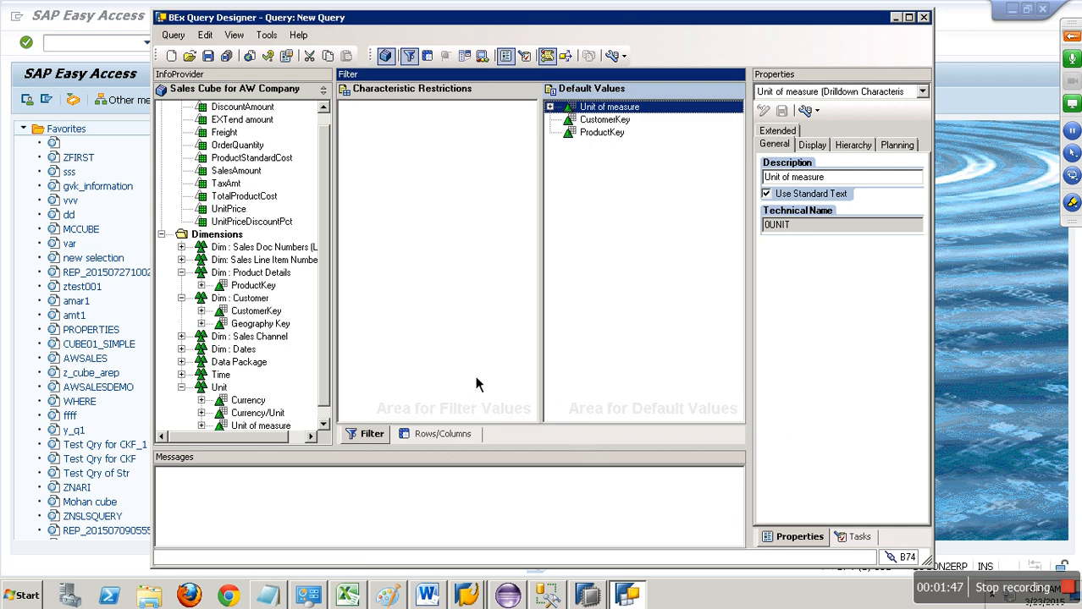
Start restricting the CustomerKey default value by variables and create a new variable for it
click(604, 123)
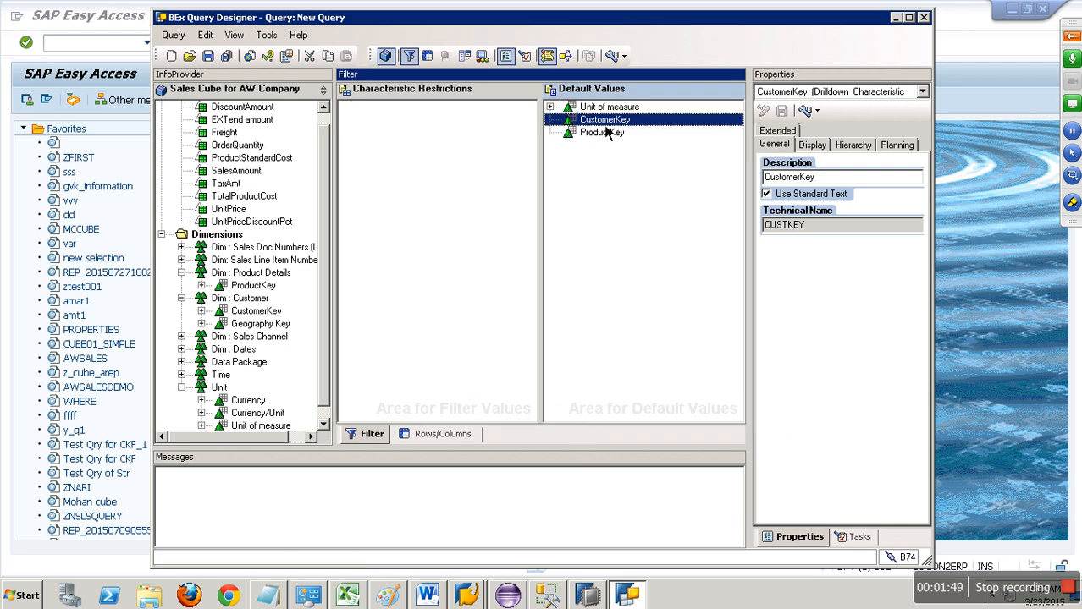
right_click(608, 120)
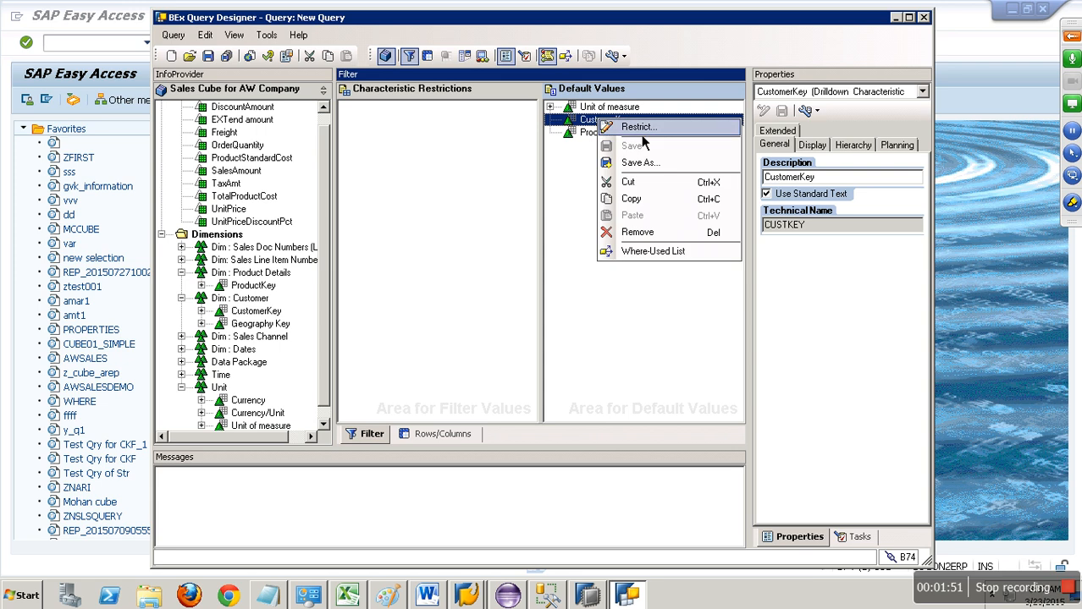
click(639, 129)
click(457, 169)
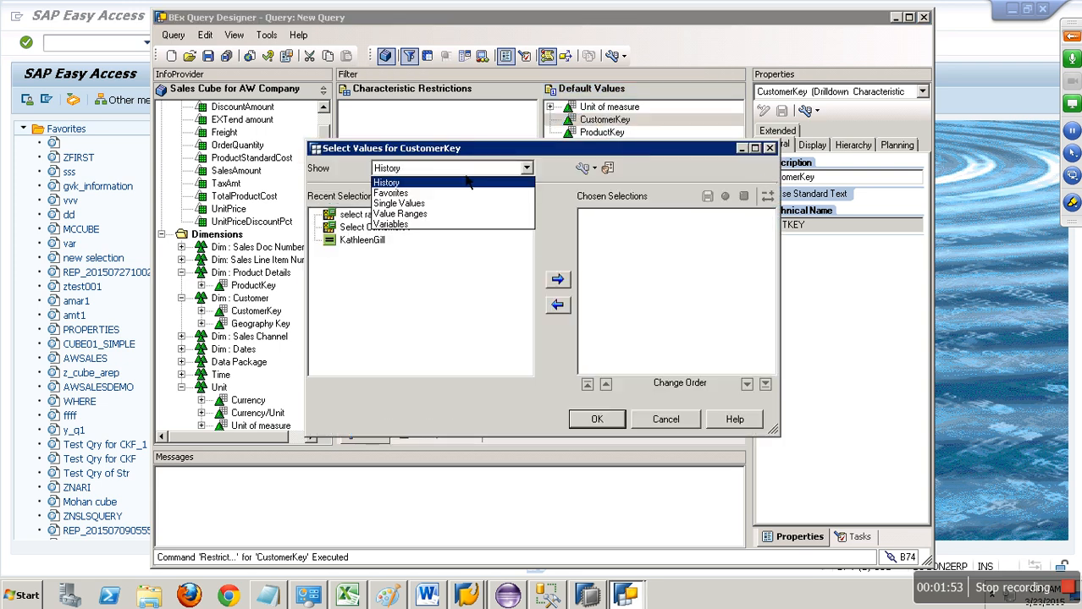
click(412, 225)
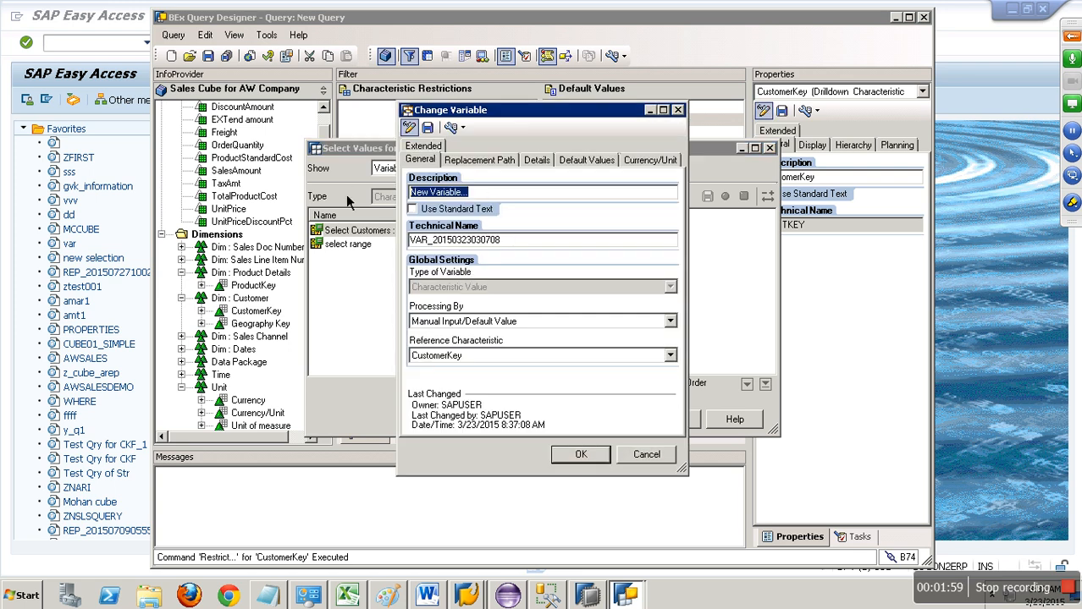
Give the new variable the description "Select Customers :" and the technical name ZYVAR_0091
text(Select Customers)
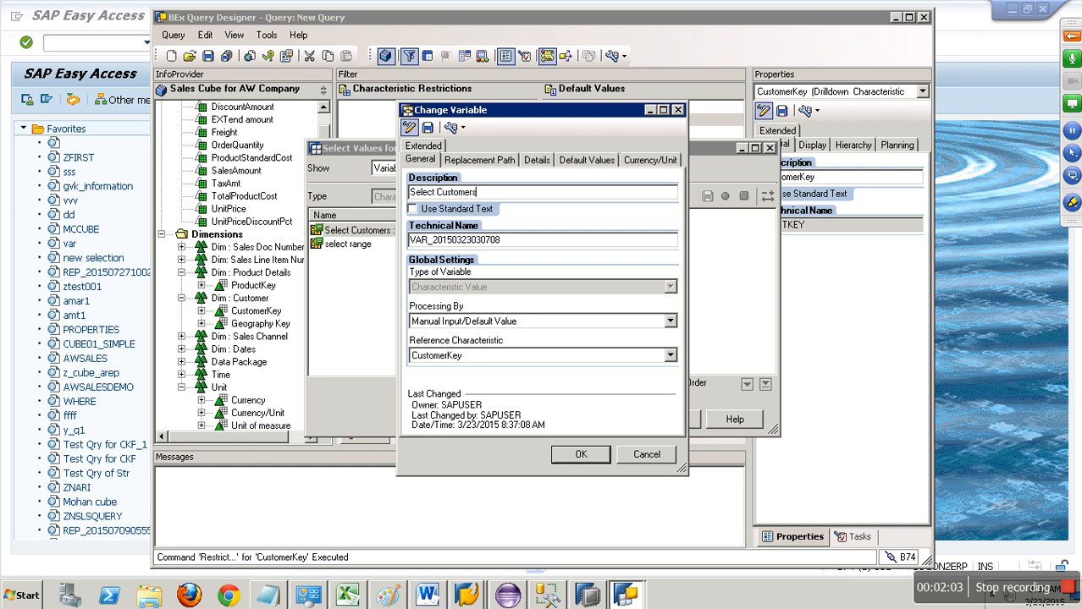
text( :)
drag(501, 195, 388, 202)
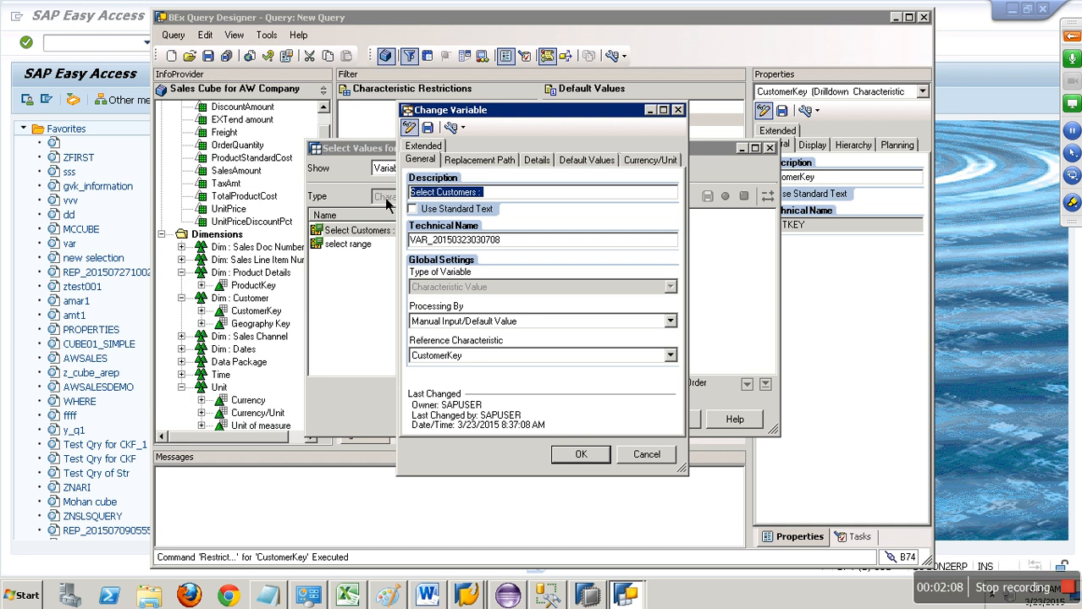
drag(501, 241, 370, 247)
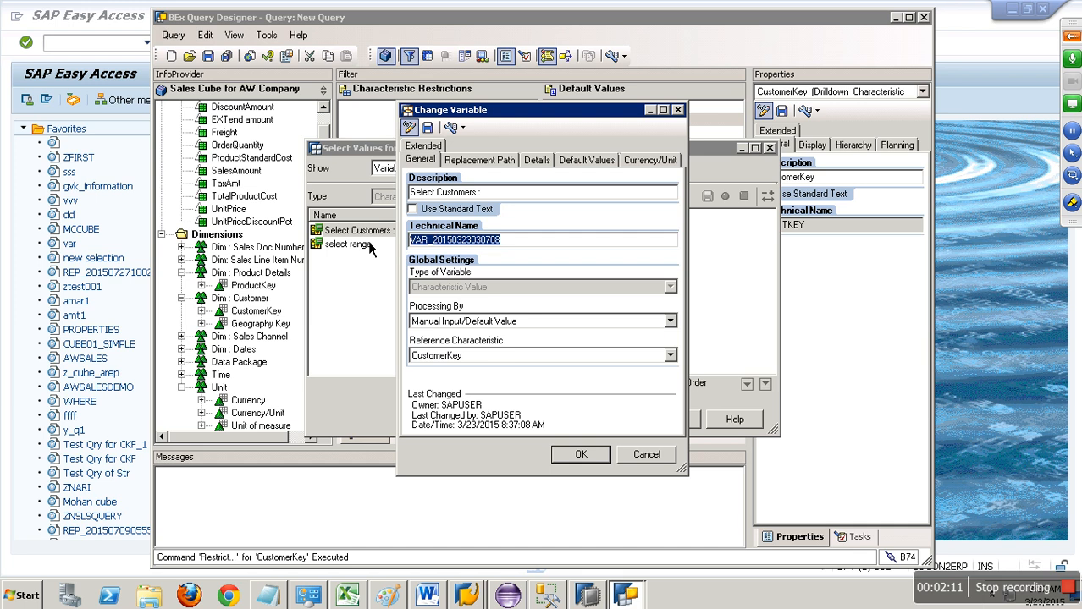
text(ZY)
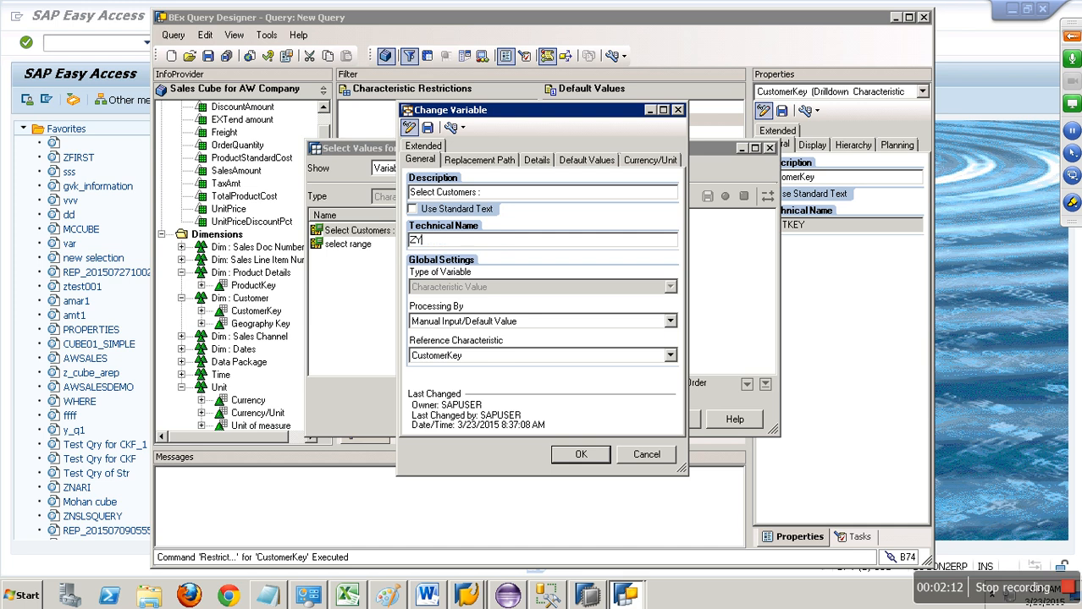
text(VAR_0091)
Choose Manual Input/Default Value as the variable's processing type and open its detail settings
click(487, 327)
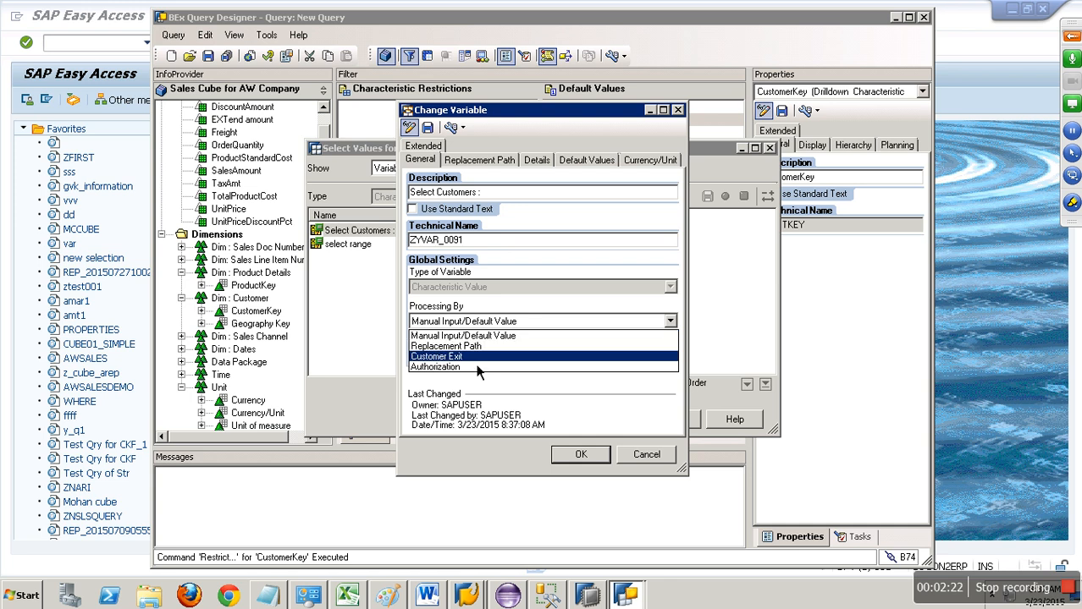
click(483, 347)
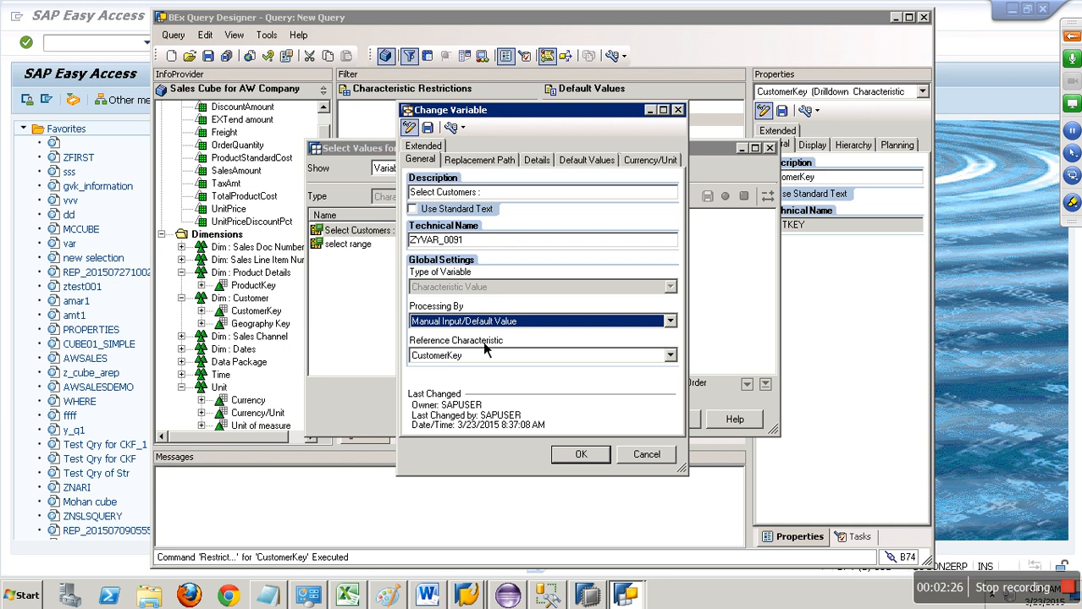
click(547, 166)
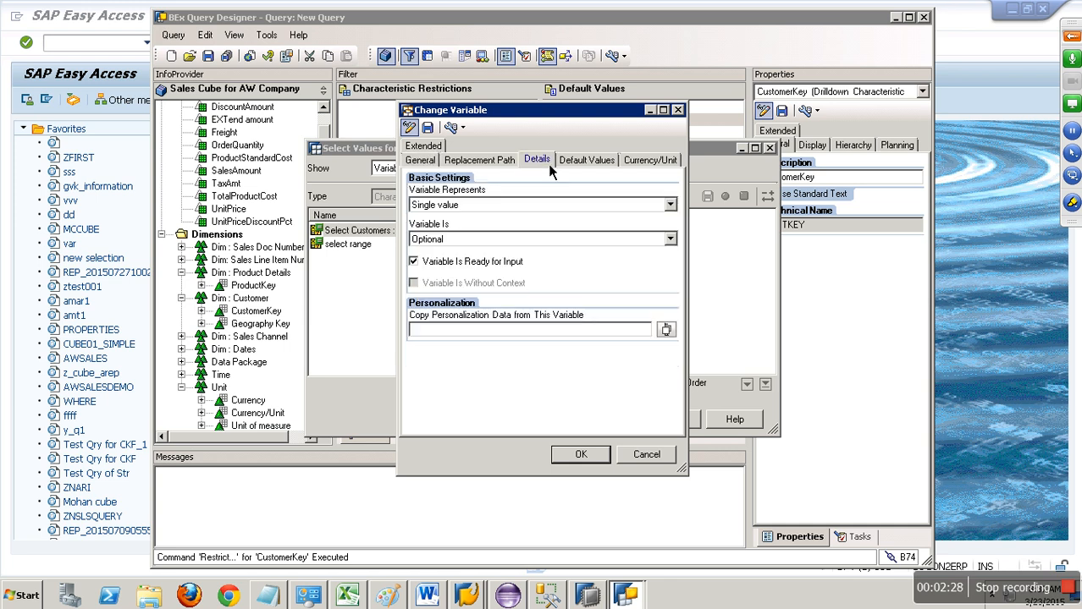
Make the customer variable represent a Selection option
click(550, 208)
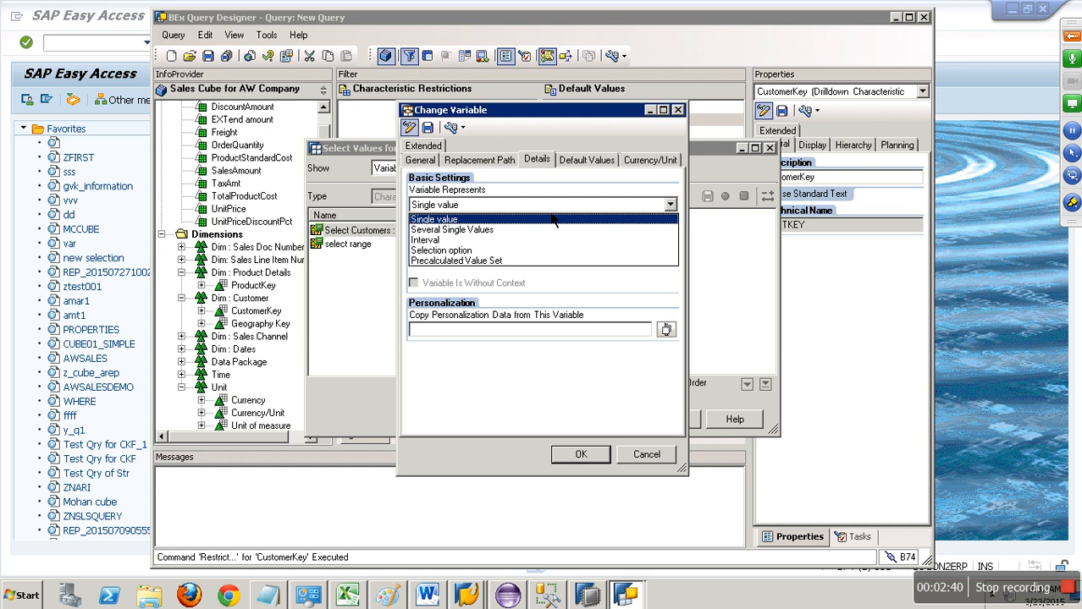
click(473, 259)
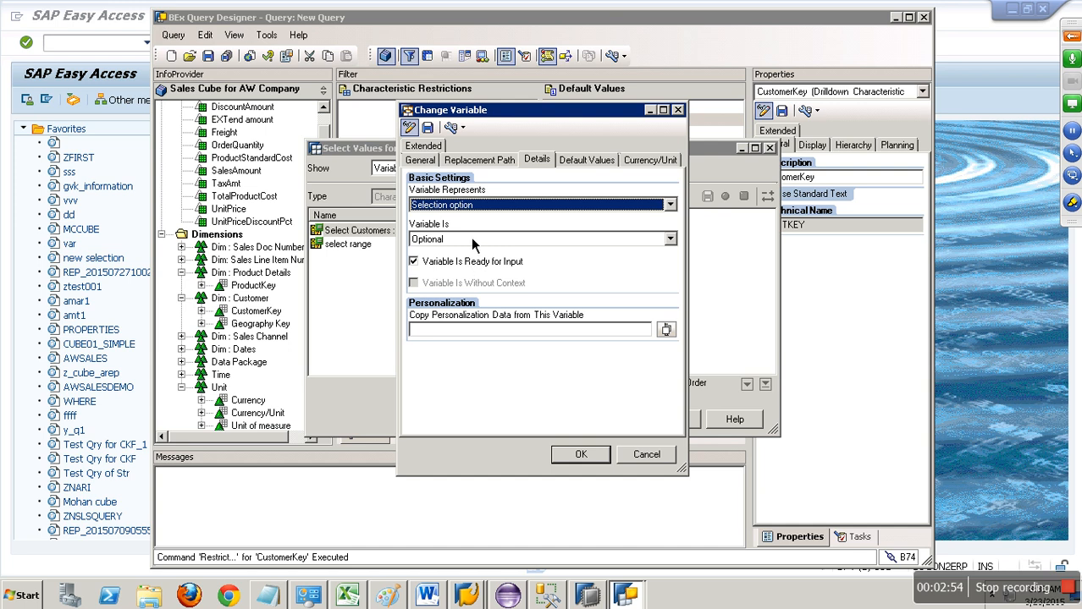
click(479, 210)
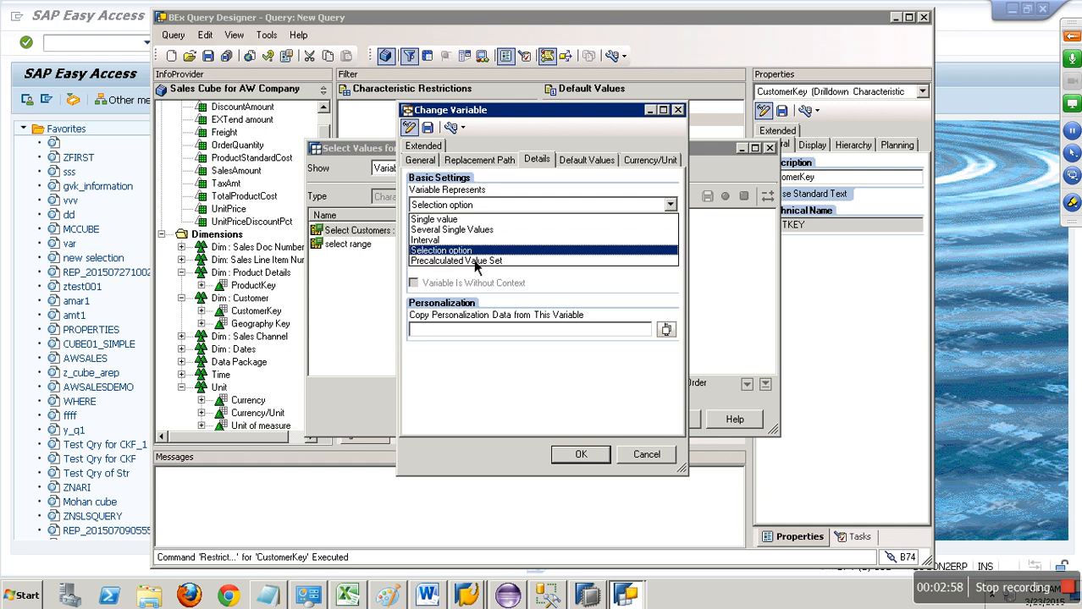
click(472, 251)
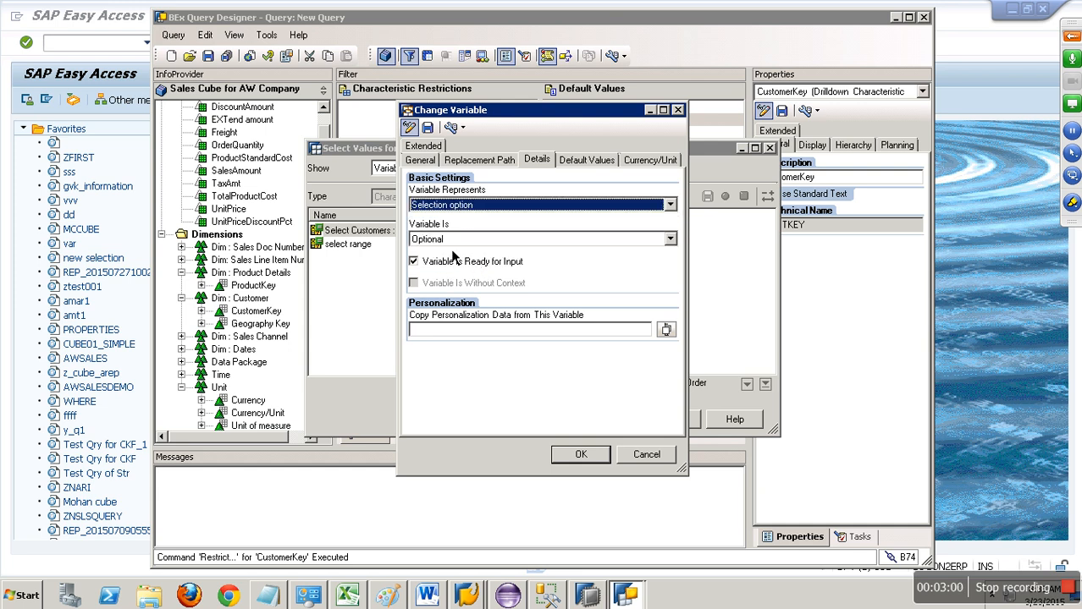
Set the variable to "Mandatory, Initial Value not Allowed", then save it and close its settings
click(456, 239)
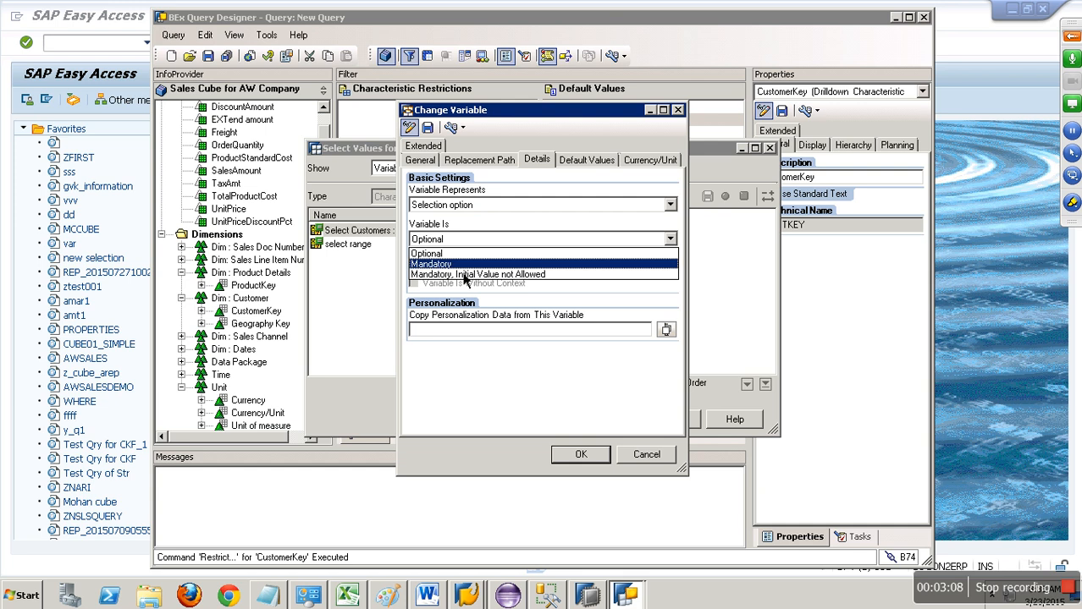
click(511, 276)
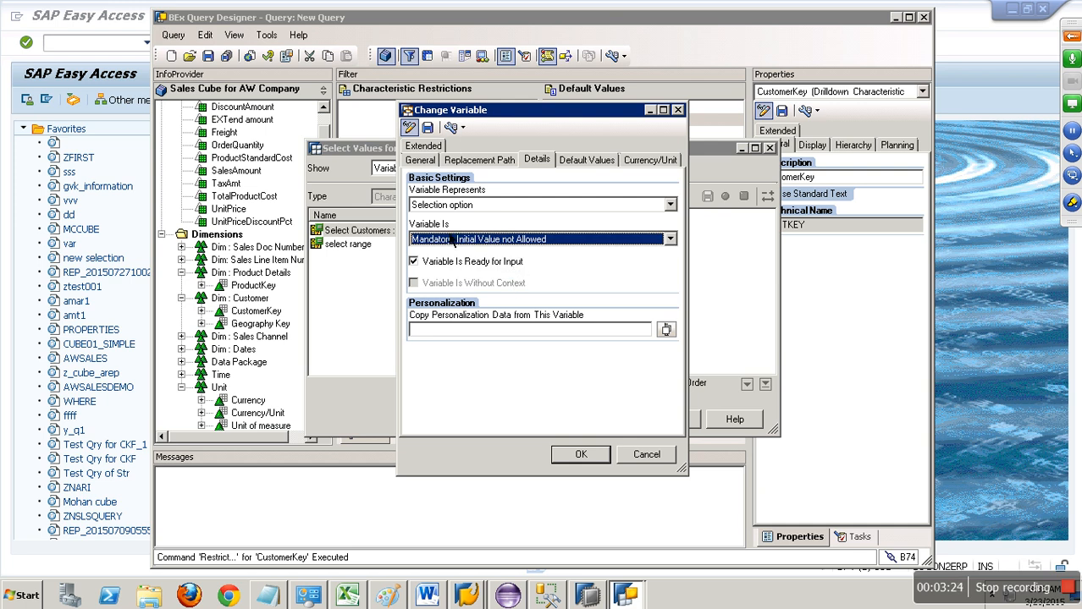
click(428, 128)
click(565, 335)
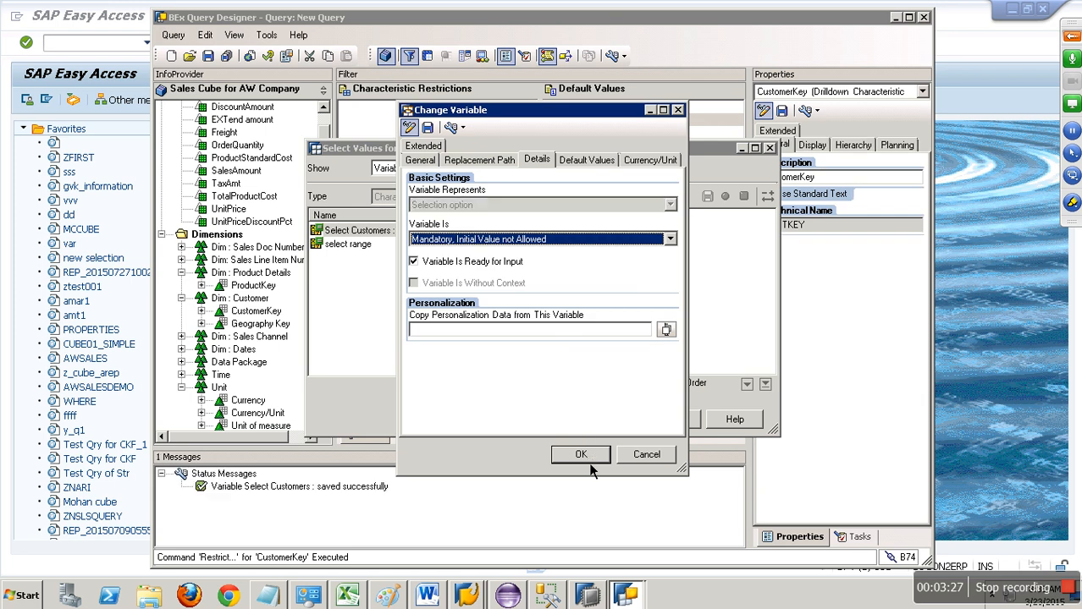
Show technical names in the variable list and restrict the CustomerKey default value with the variable ZYVAR_0091
click(385, 234)
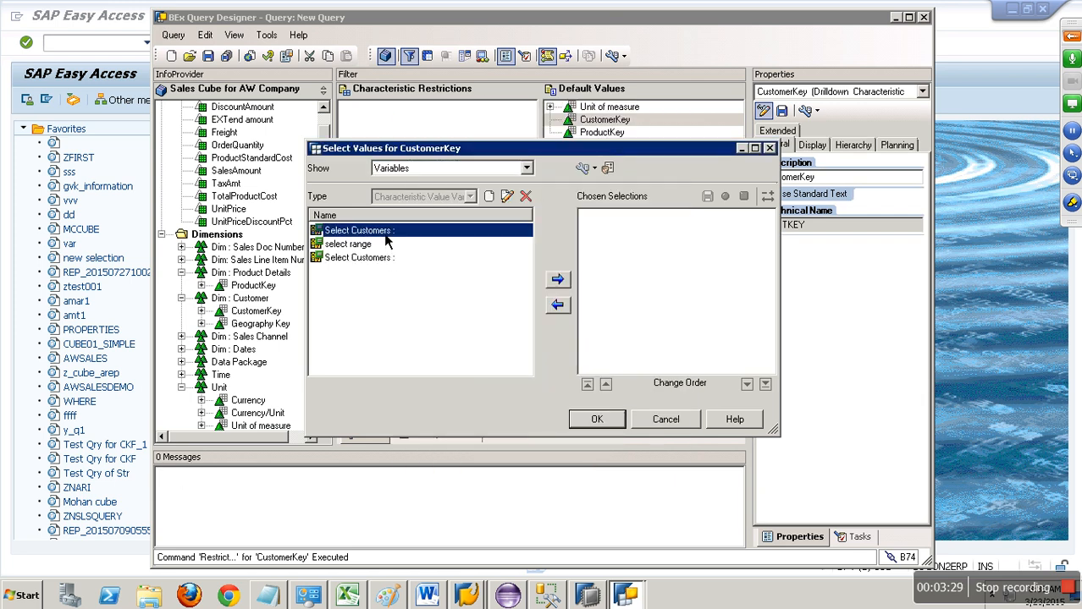
click(584, 172)
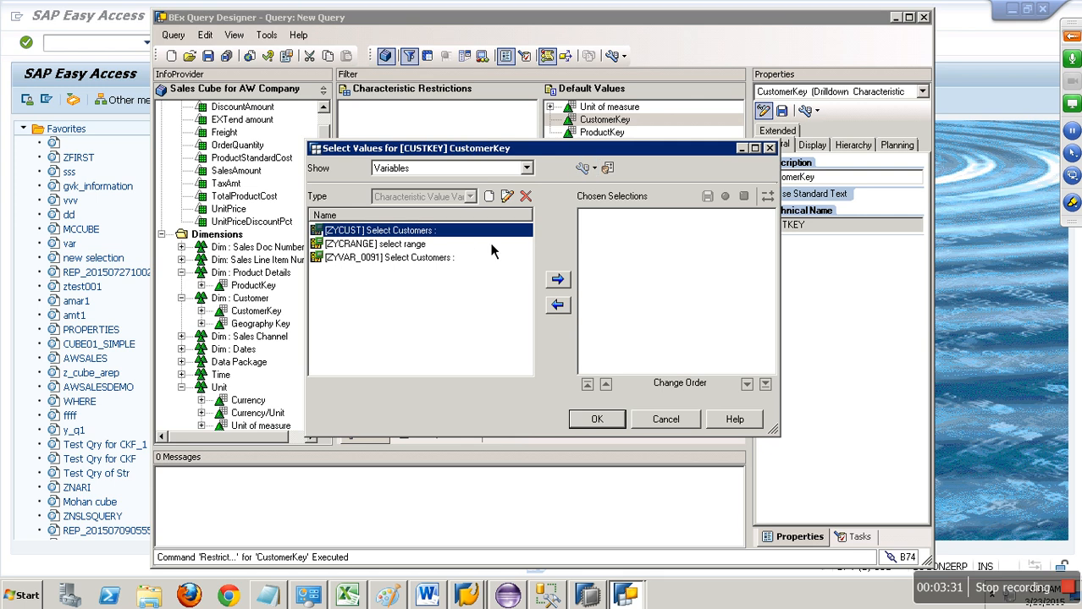
click(429, 261)
click(559, 280)
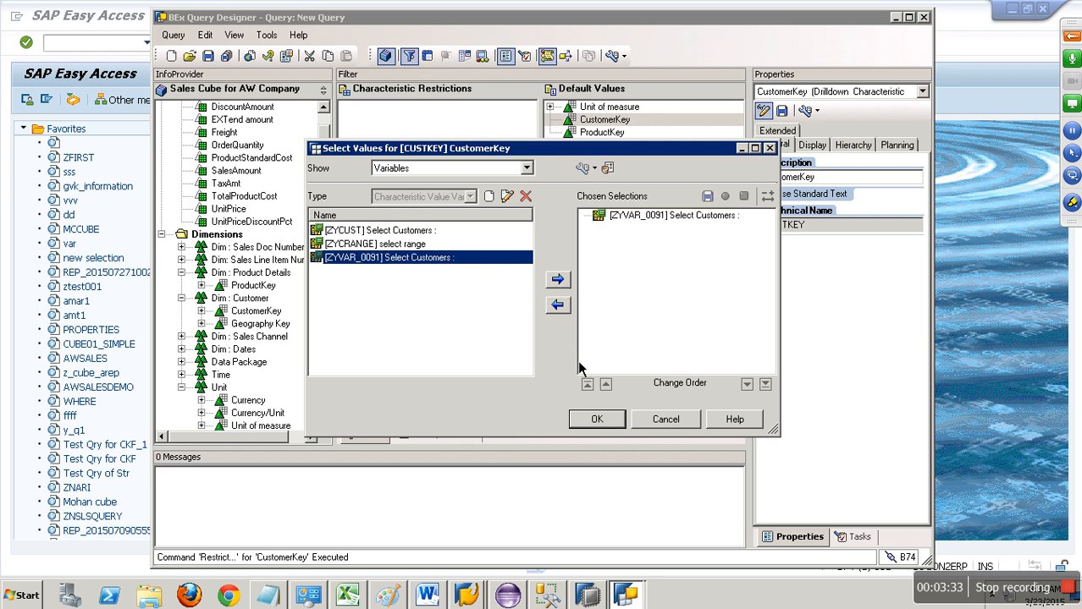
click(608, 422)
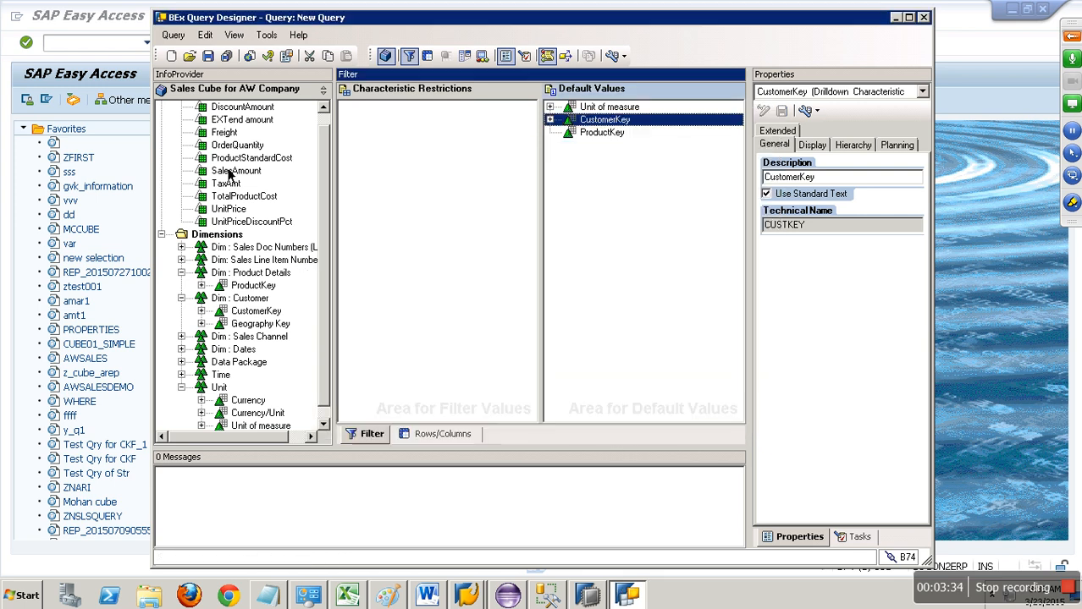
Start saving the query with description VARIABLES and technical name VAR_0091, and copy the technical name
click(207, 56)
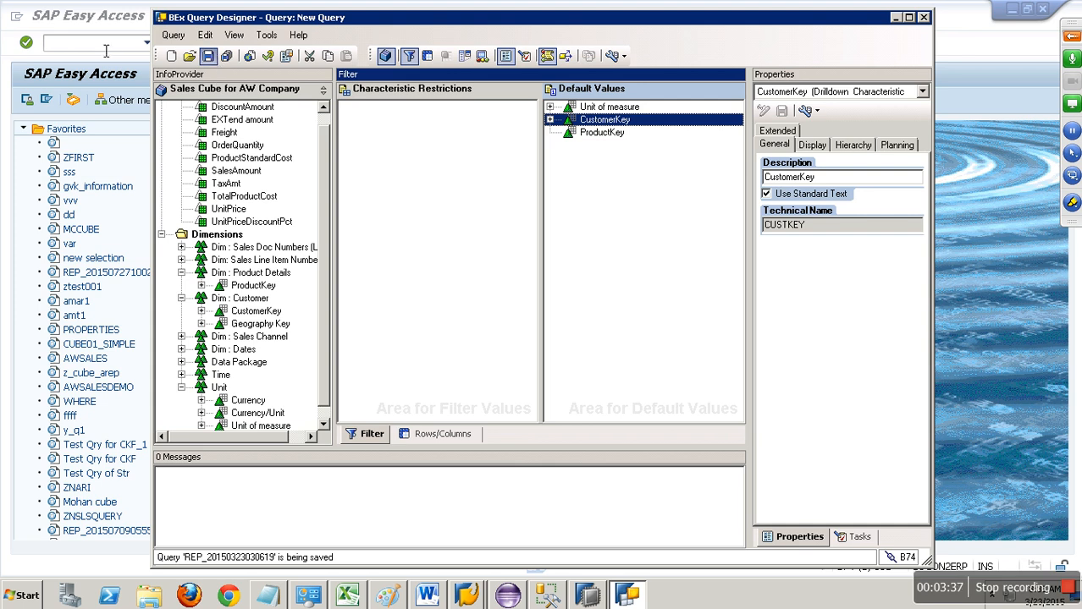
drag(626, 406, 455, 391)
text(VAR)
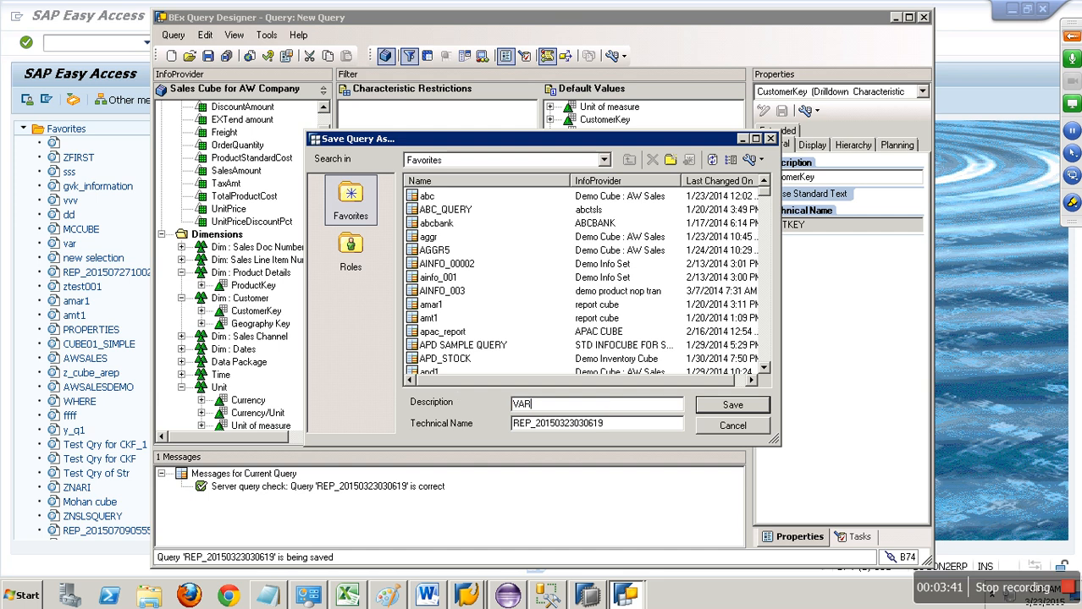
text(IABLES)
key(Tab)
text(VAR_0091)
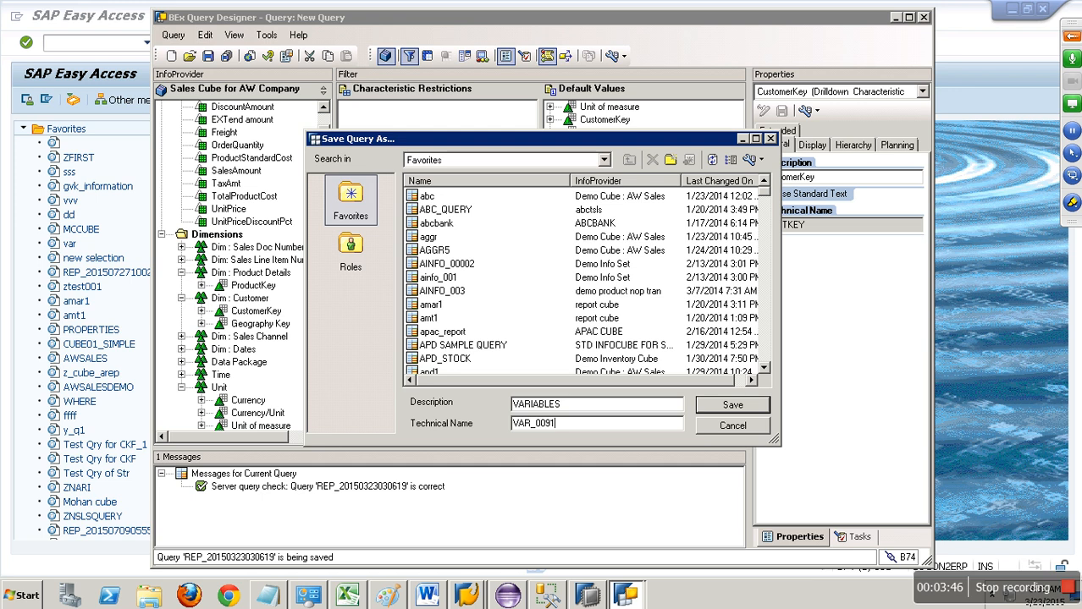
key(shift+Home)
key(ctrl+c)
Switch to SAP Easy Access, run transaction RSRT, enter the copied query name VAR_0091 and set Query Display to HTML
click(86, 44)
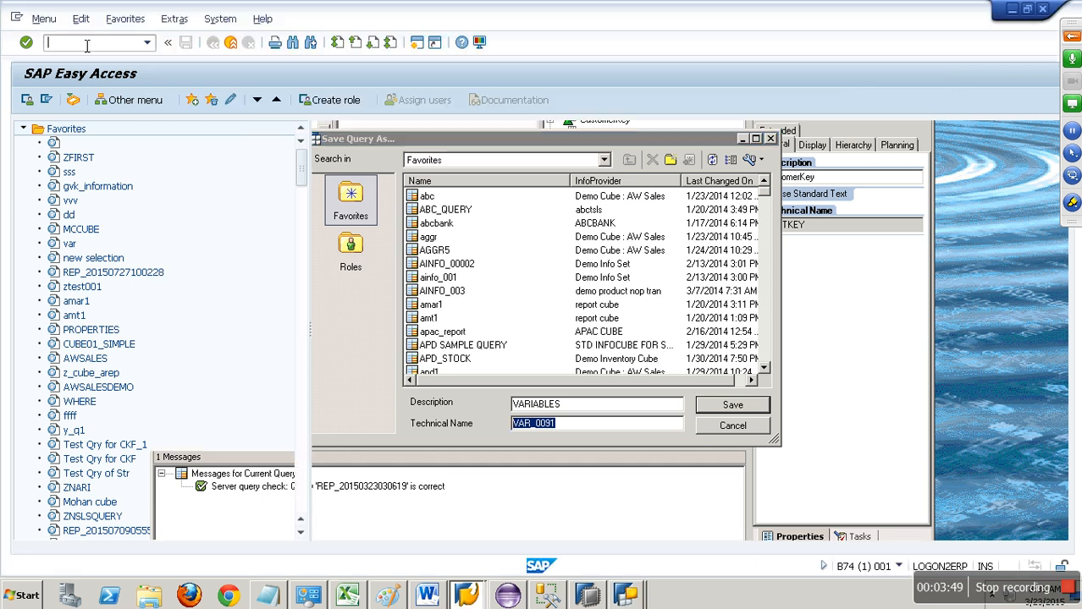
text(/NRSRT)
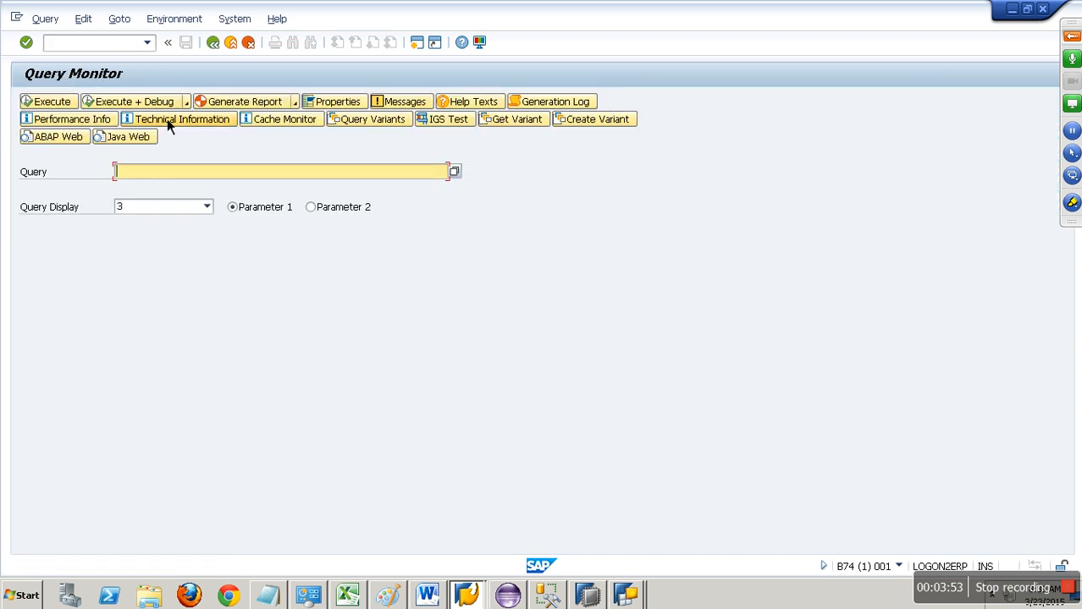
key(ctrl+v)
key(Return)
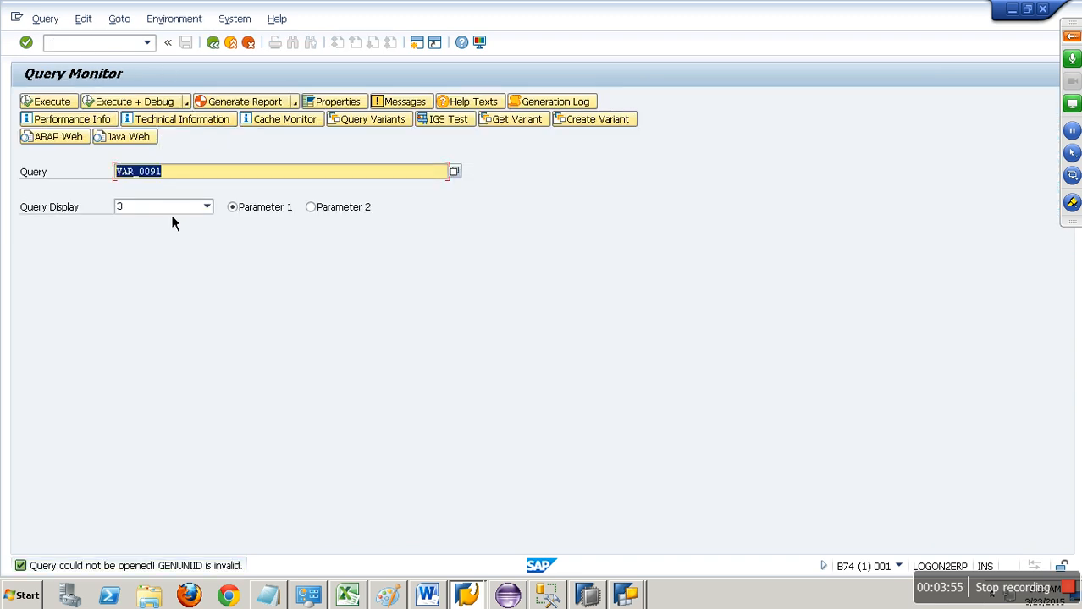
click(174, 208)
click(159, 247)
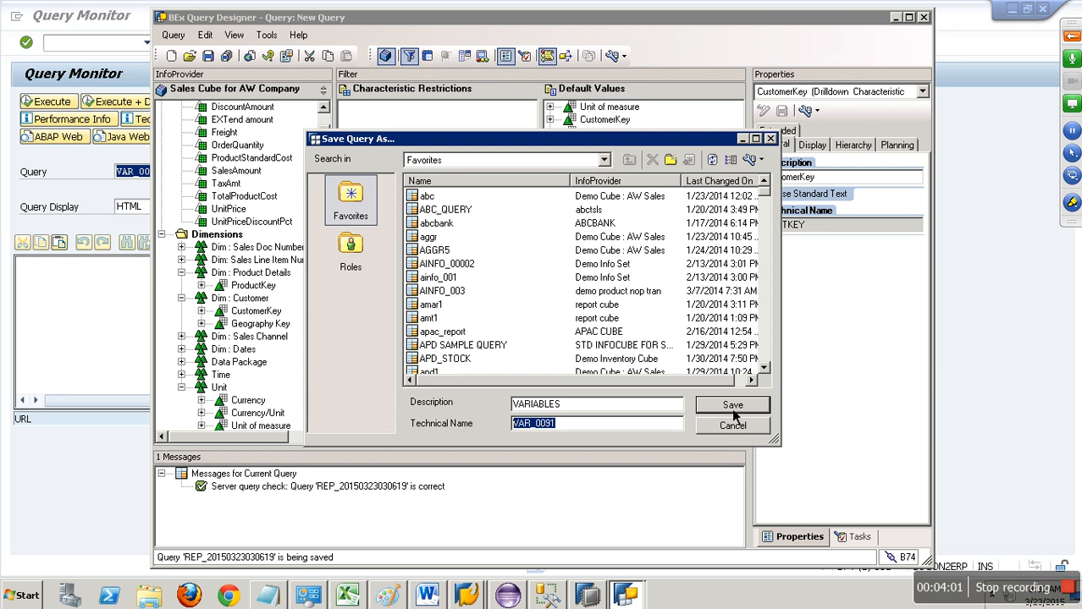
Finish saving the query in BEx Query Designer and load it in Query Monitor
click(733, 407)
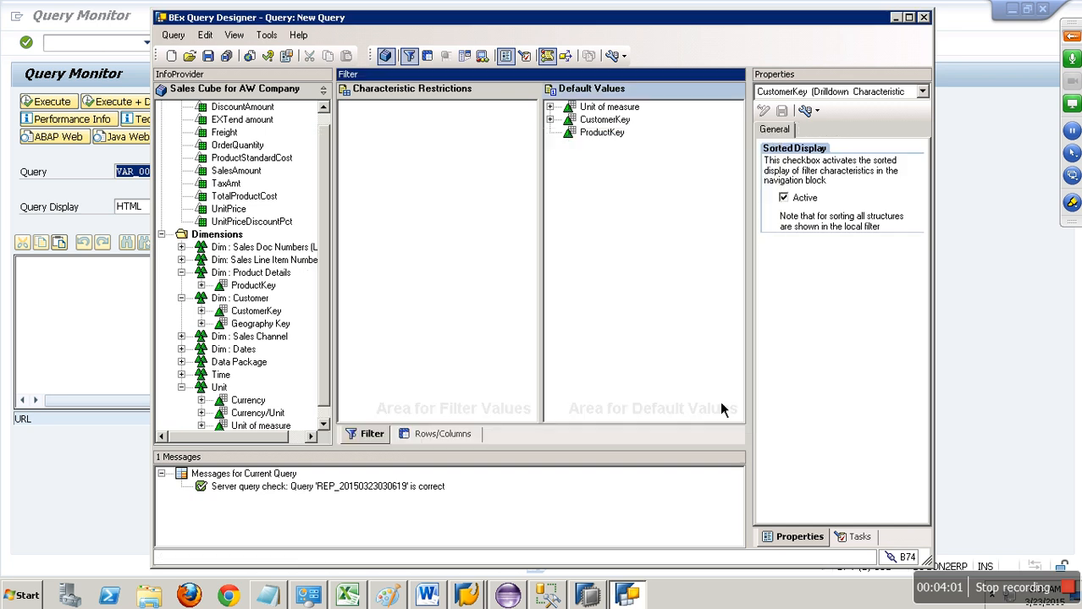
click(105, 460)
click(125, 240)
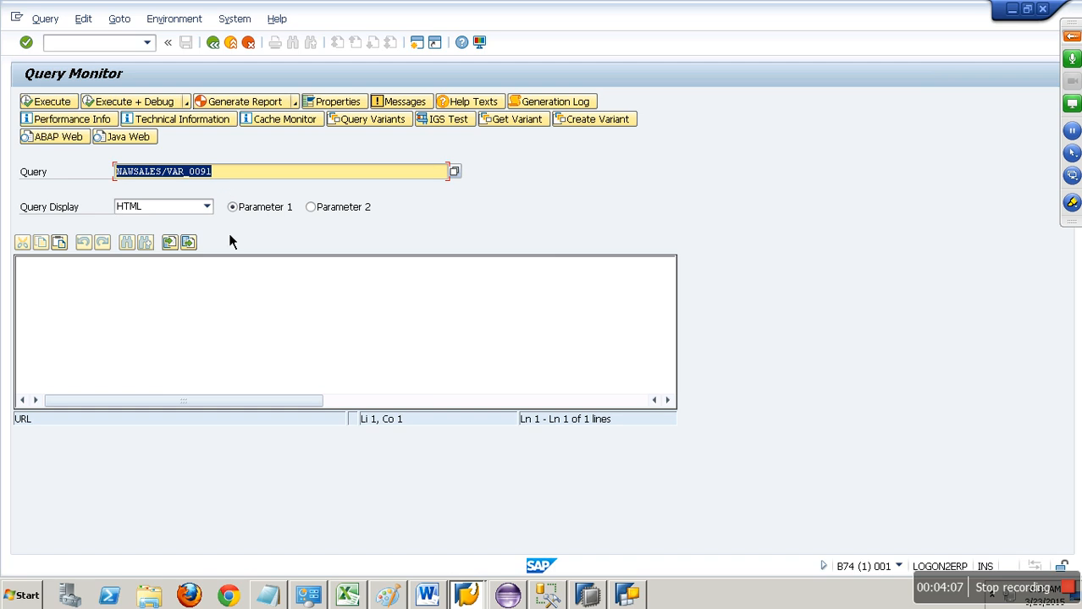
Restart transaction RSRT and execute the query NAWSALES/VAR_0091 in HTML display with variable_screen=X
click(119, 51)
text(/NRSRY)
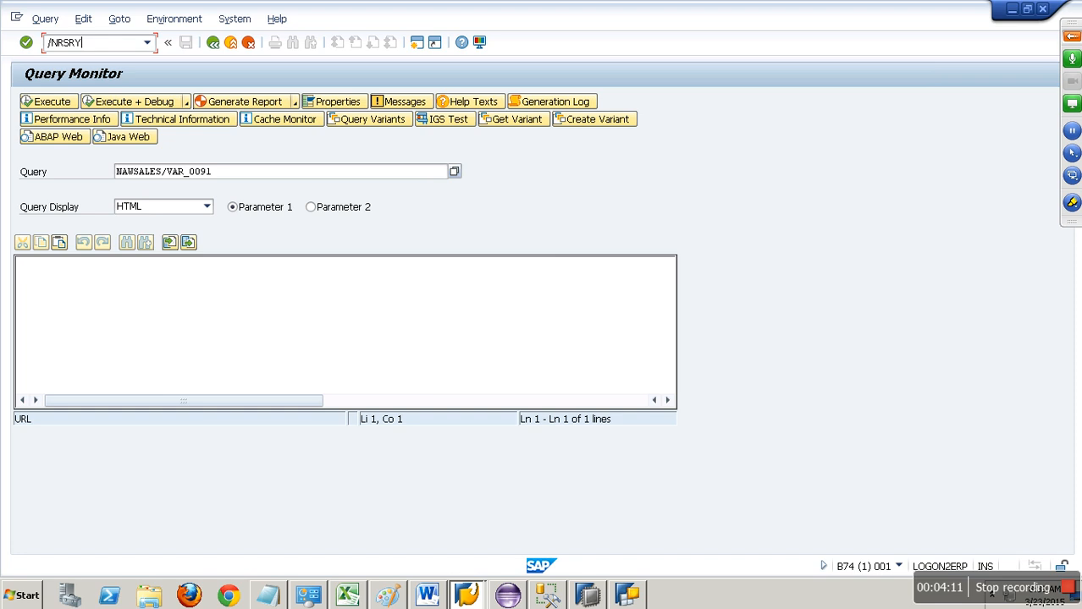
key(Return)
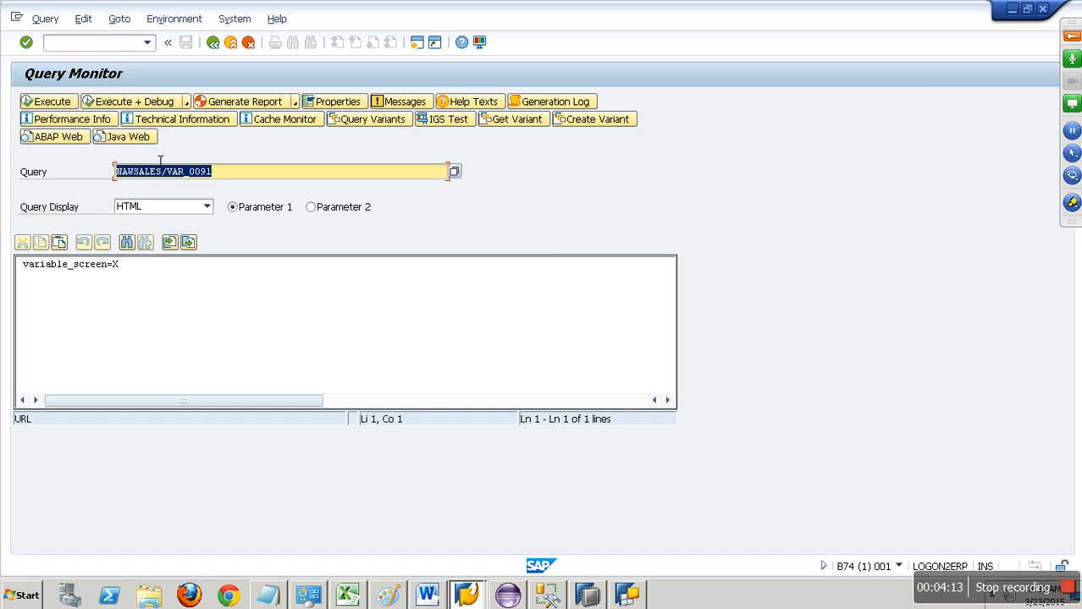
drag(120, 264, 13, 266)
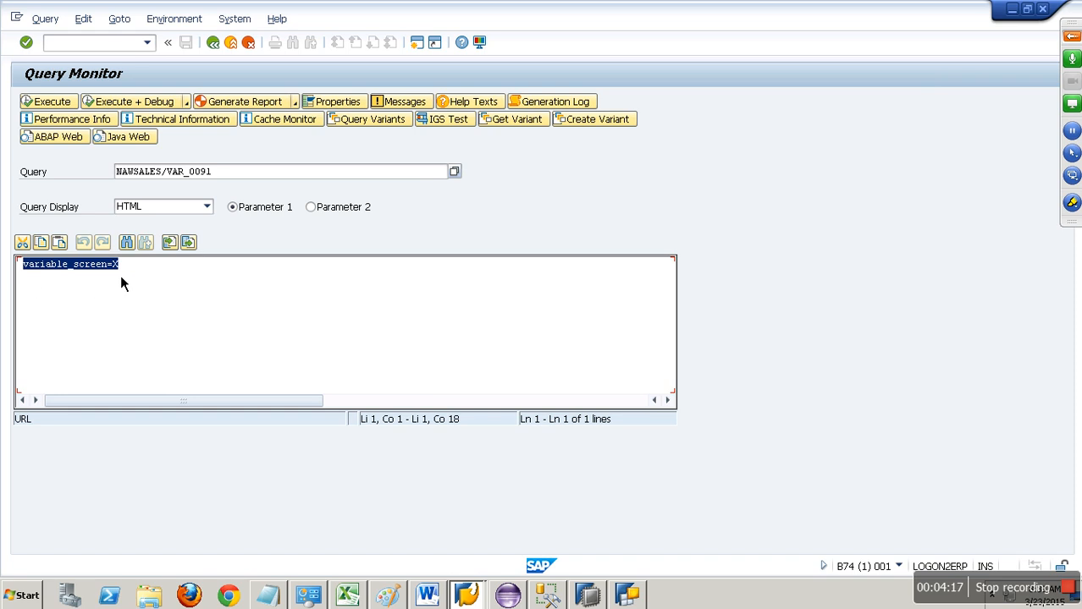
click(71, 103)
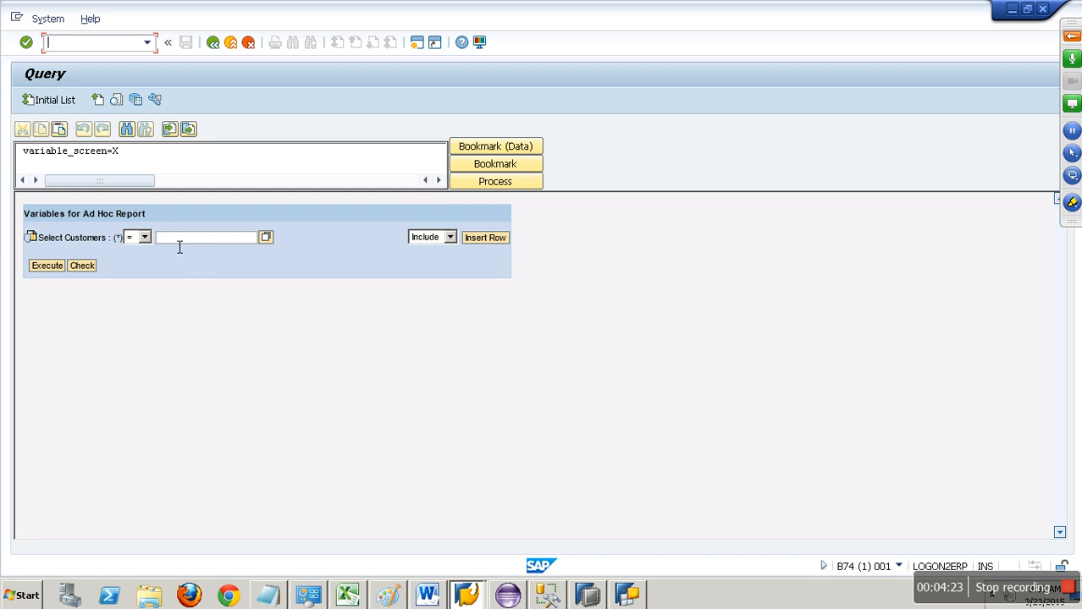
Try to switch the empty Select Customers row to the [ ] interval operator and insert another row
click(189, 241)
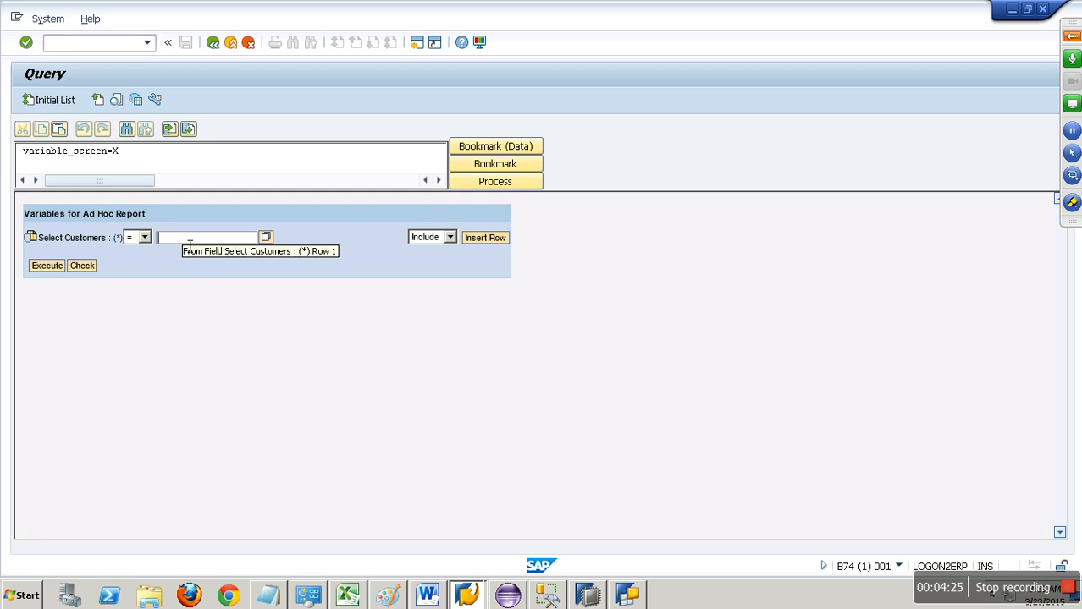
click(145, 238)
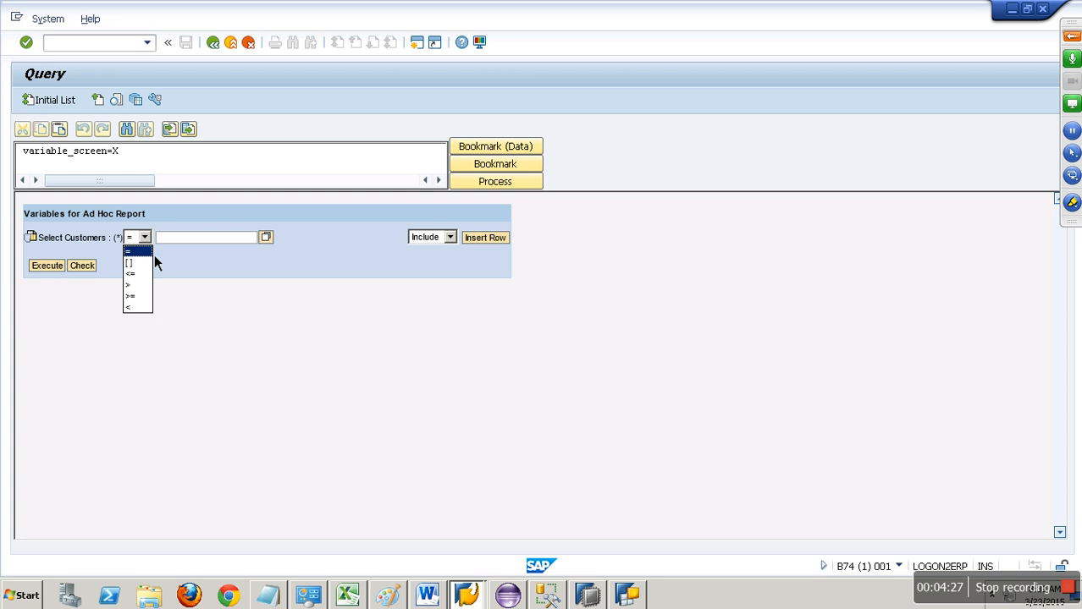
click(138, 263)
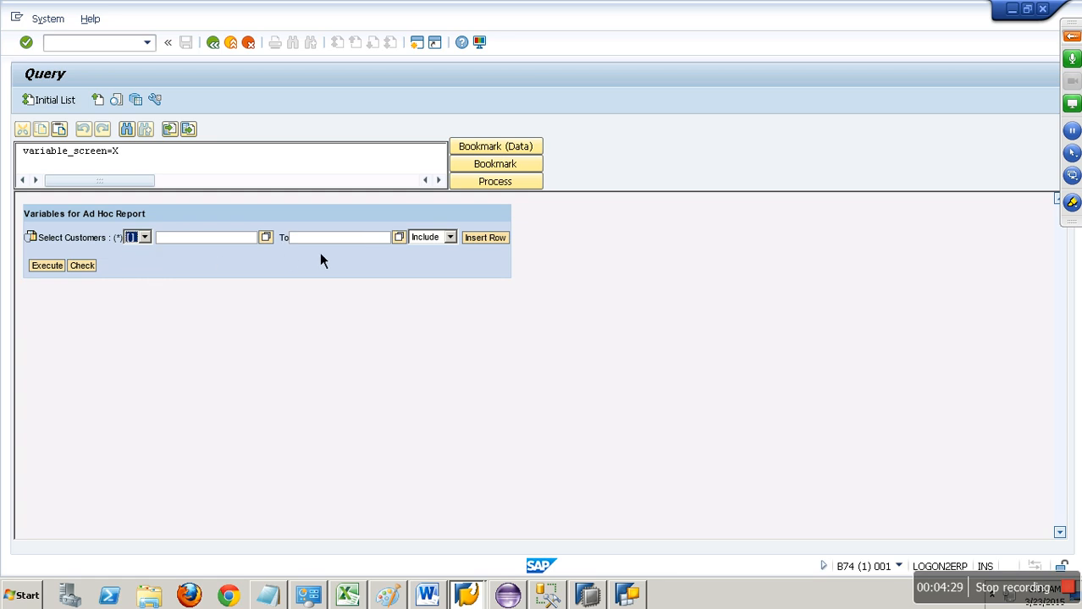
click(483, 244)
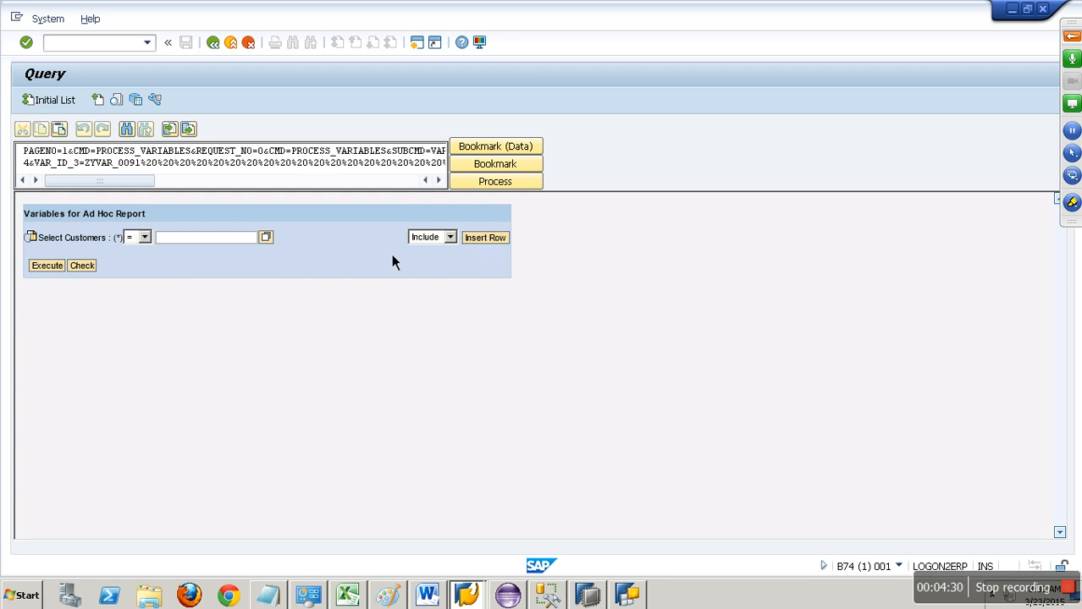
Set Select Customers to the [ ] interval operator, from the first numbered customer key to the second in the value list
click(145, 238)
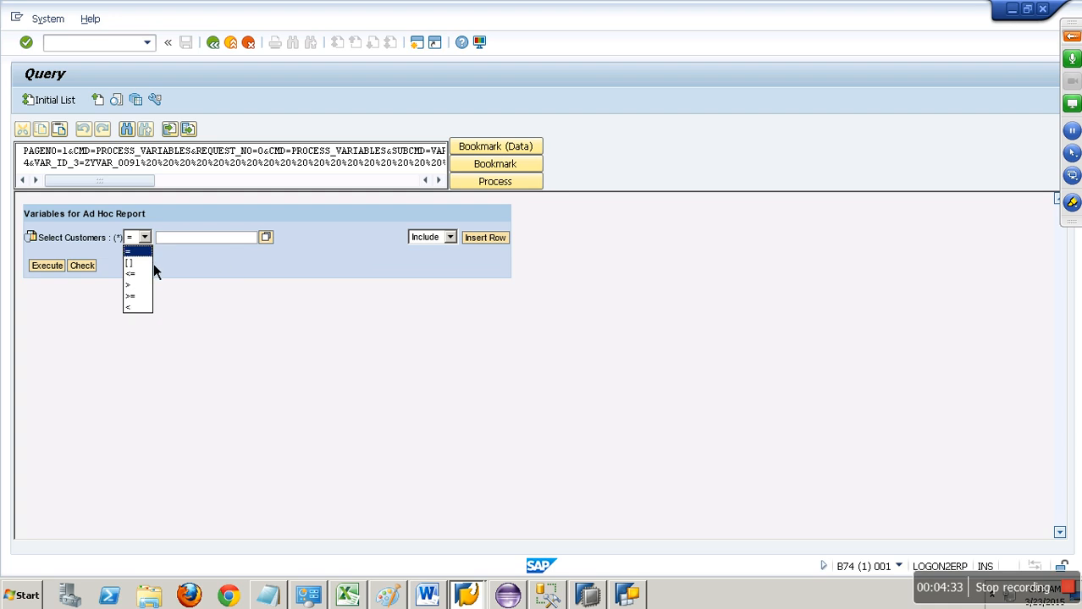
click(138, 263)
click(265, 238)
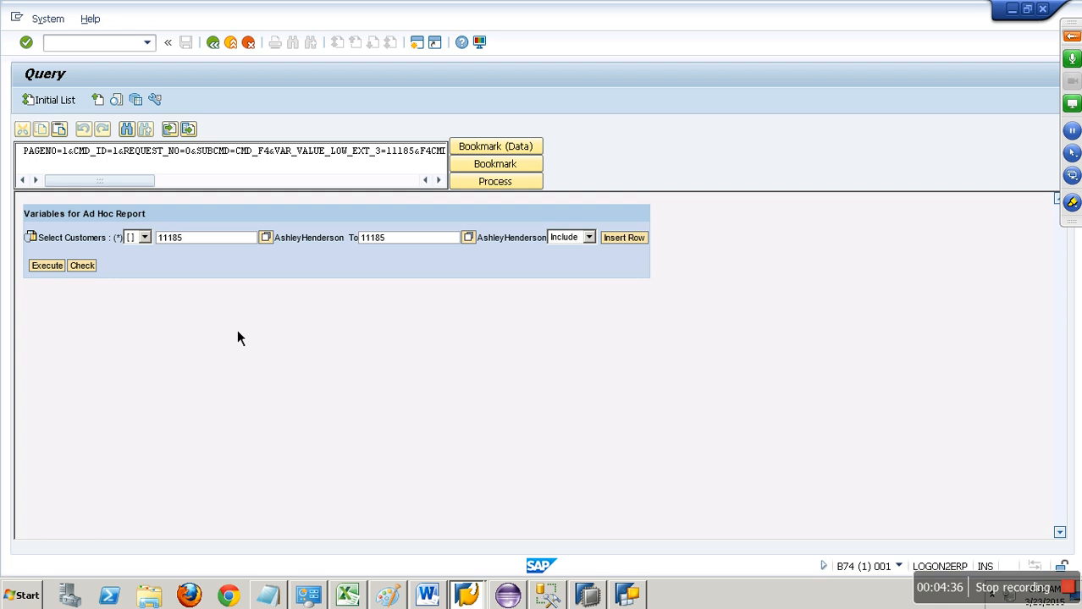
click(469, 238)
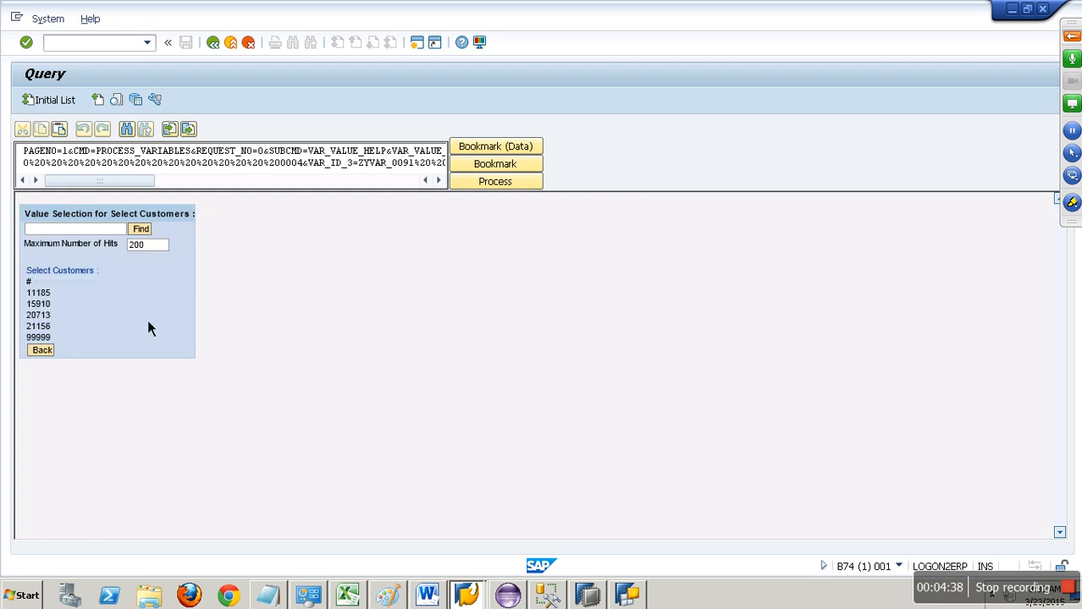
click(41, 304)
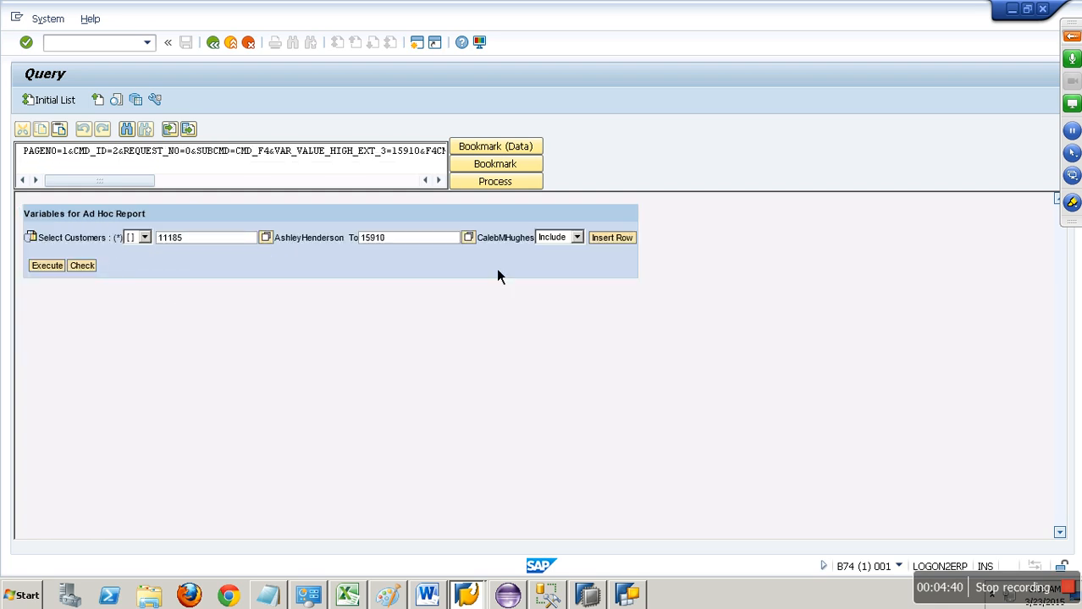
Insert a second Select Customers row with the [ ] operator, from the third to the fourth numbered customer key in the value list
click(618, 240)
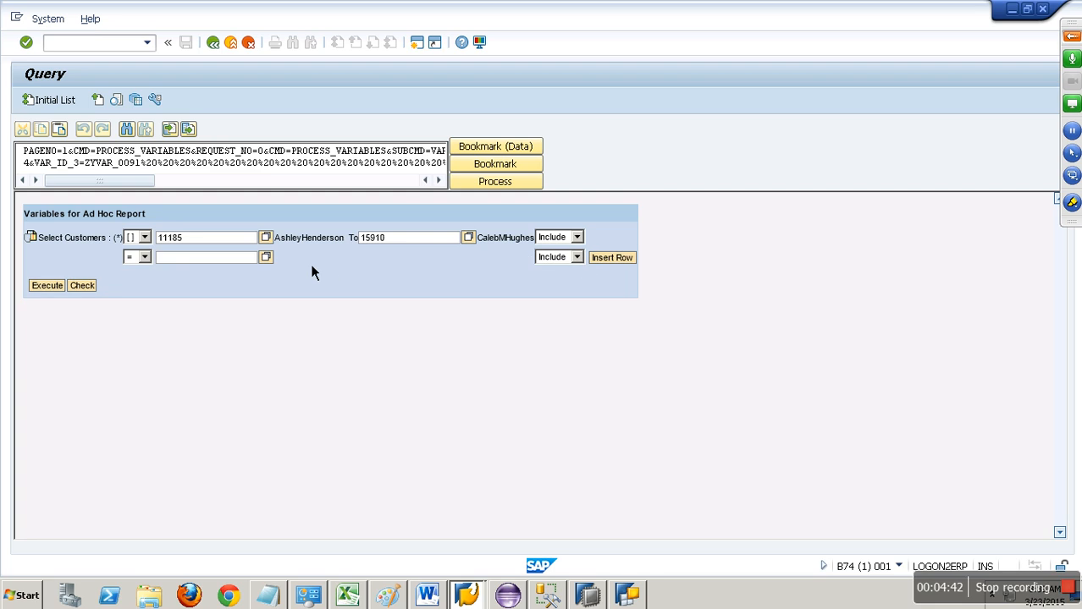
click(144, 257)
click(144, 284)
click(267, 259)
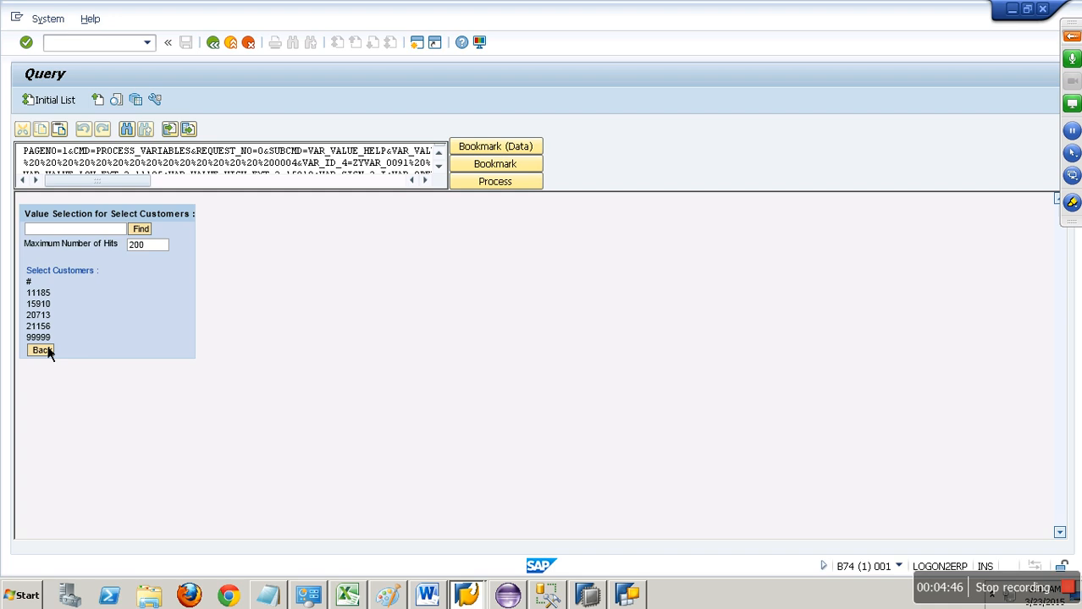
click(38, 315)
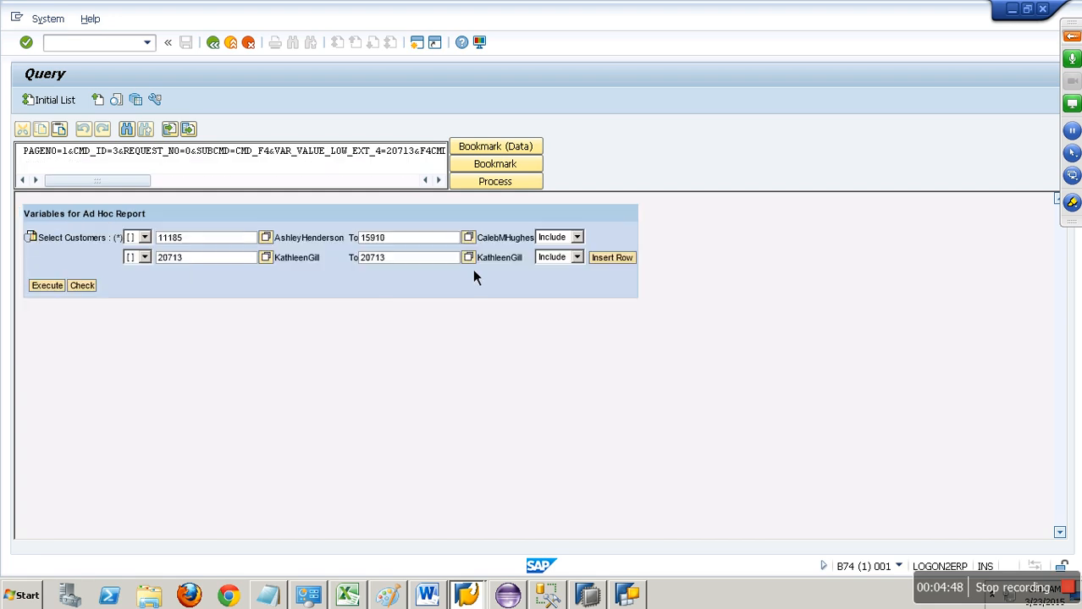
click(468, 258)
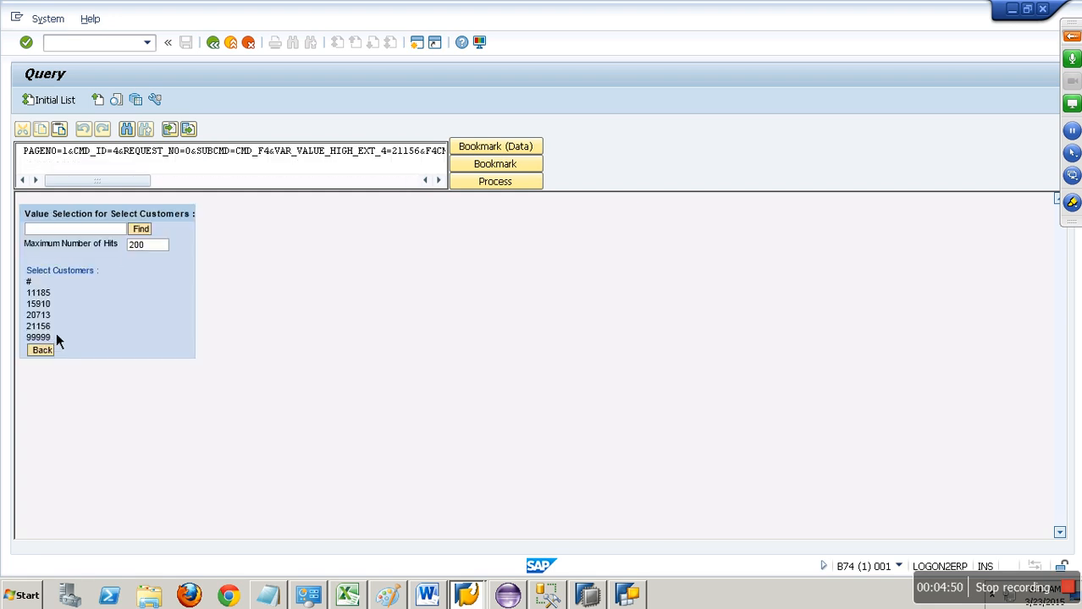
click(42, 326)
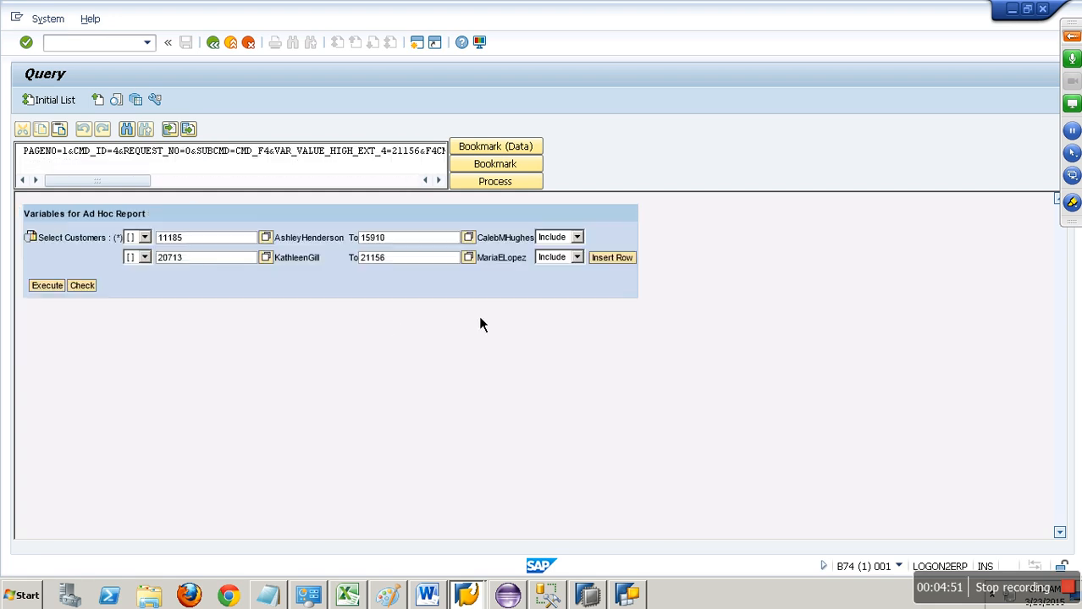
Check the Include/Exclude choices of the second row, keep Include, and execute the query with both customer intervals
click(577, 258)
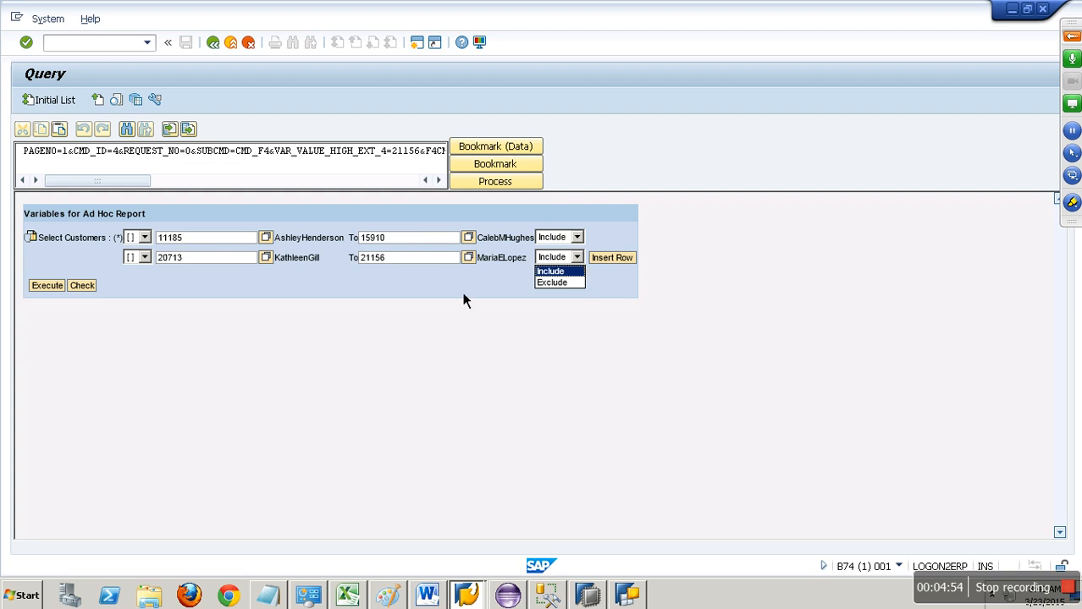
click(257, 318)
click(55, 287)
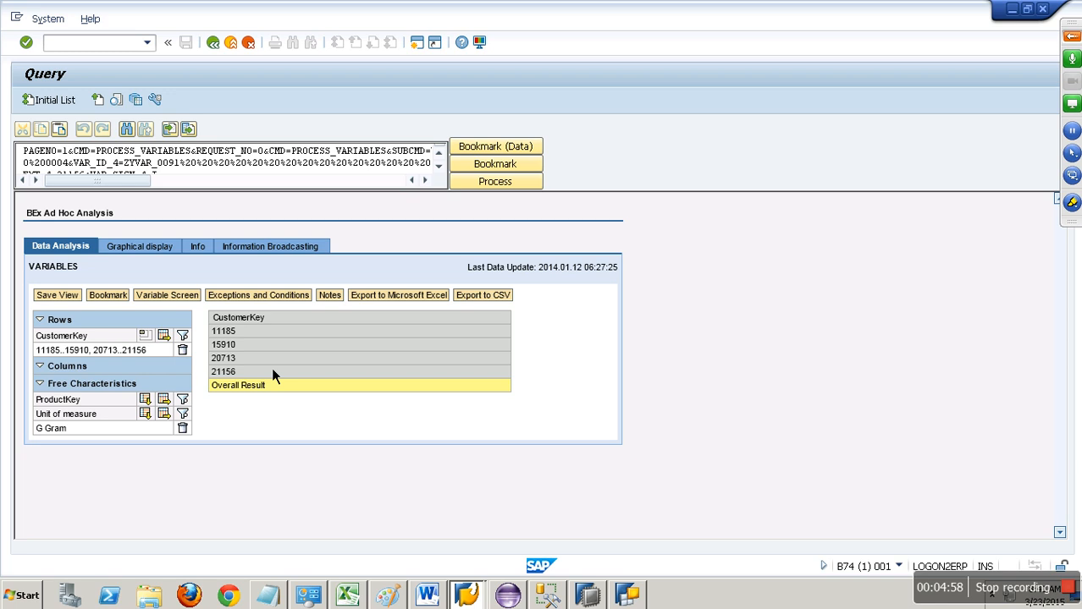
Switch to BEx Query Designer, add the OrderQuantity and SalesAmount key figures to Columns, and save the query
click(637, 599)
click(449, 434)
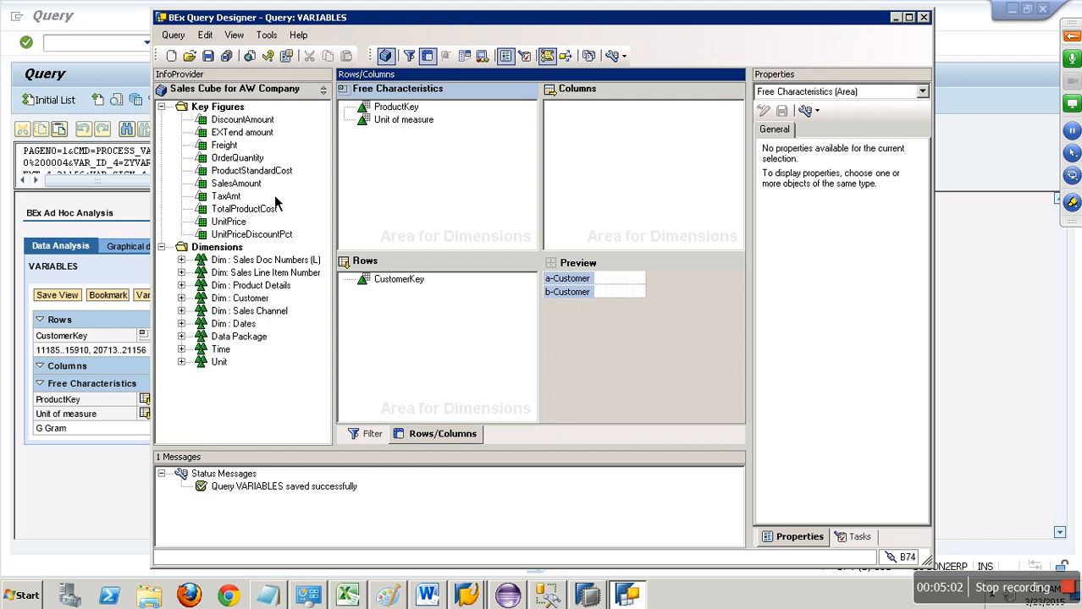
click(254, 160)
ctrl+click(254, 184)
drag(256, 164, 640, 125)
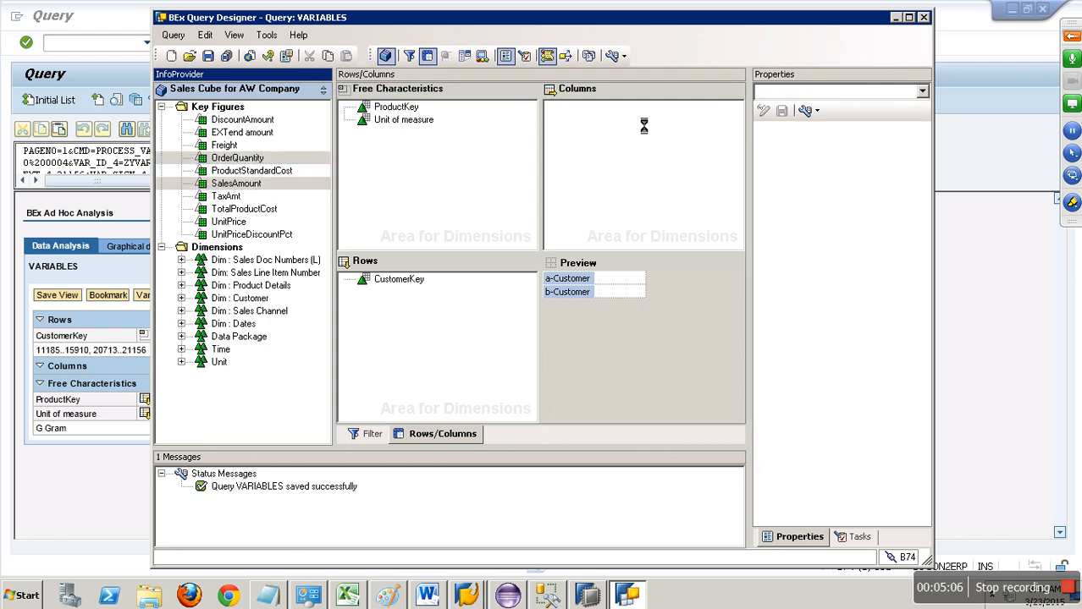
click(226, 56)
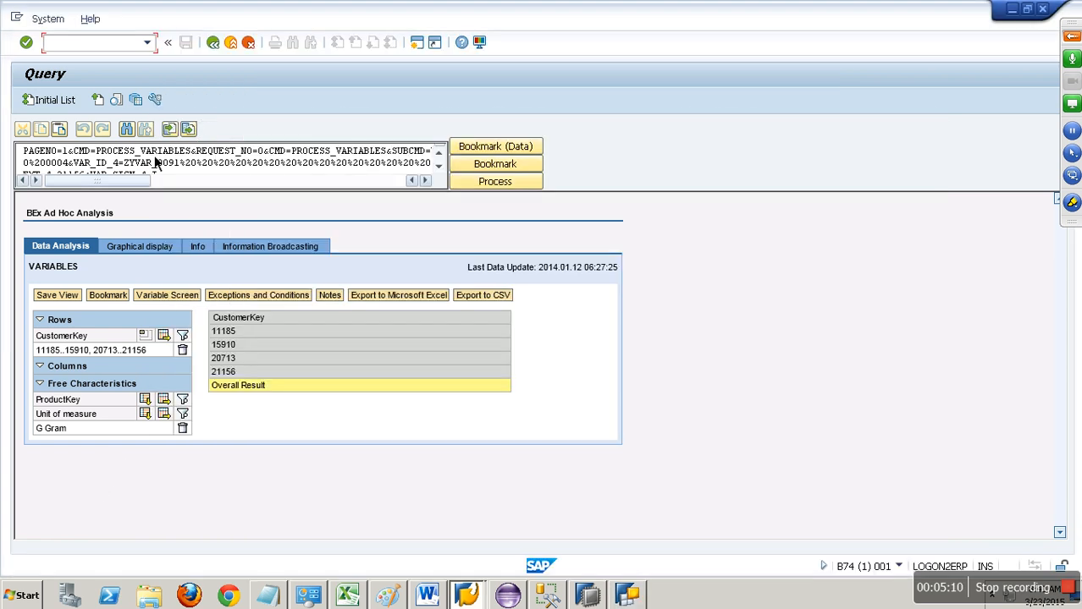
Return to the Query Monitor start screen and execute the query again with both customer intervals kept
click(214, 44)
click(61, 105)
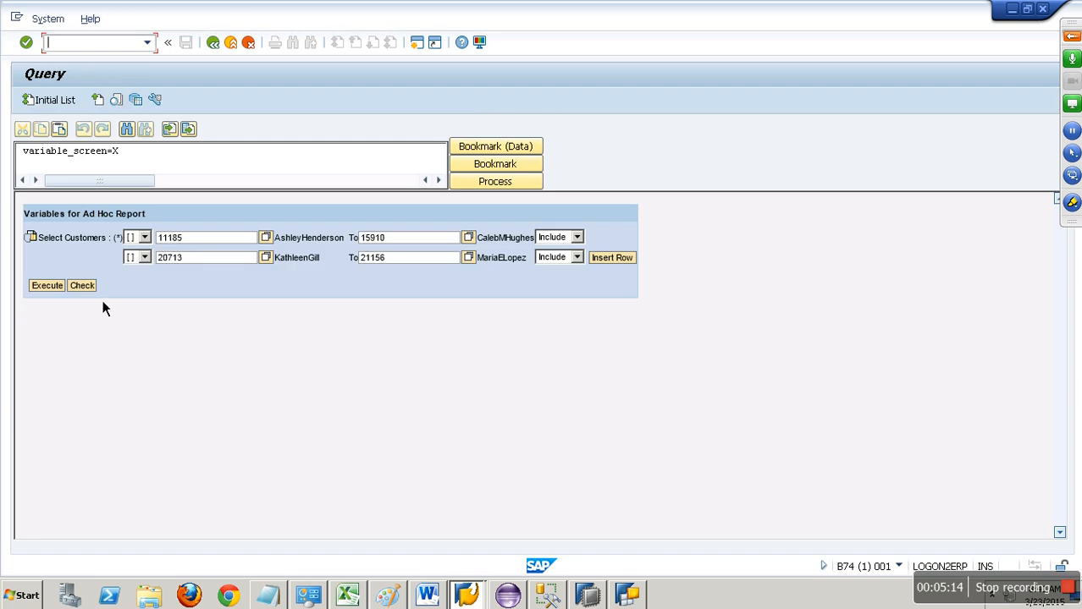
click(49, 287)
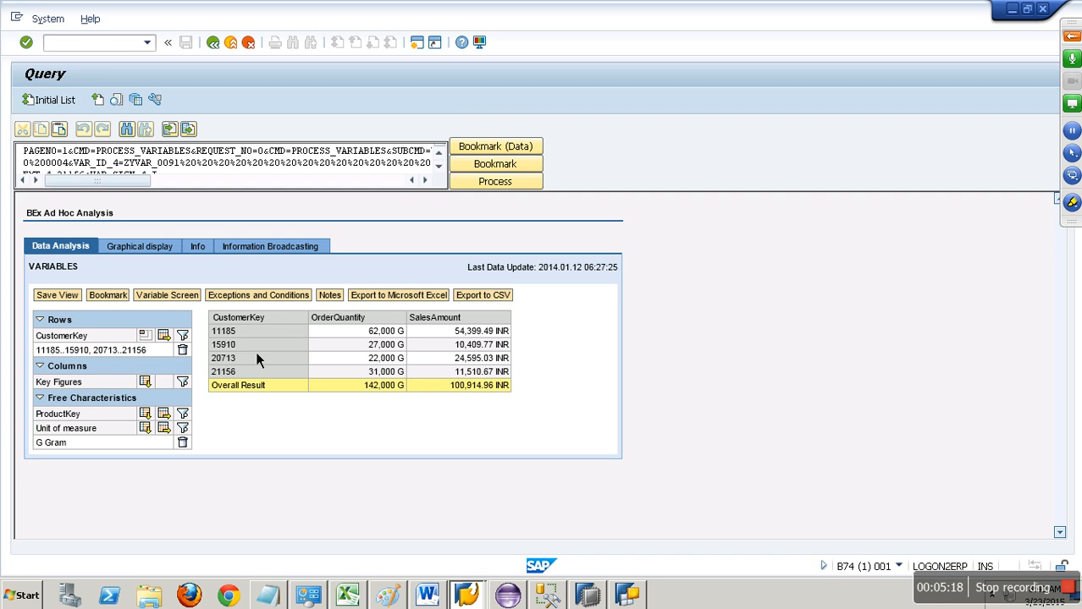
Reopen the variable screen, clear both values of the second interval row, check the entries, and execute the query for the first interval alone
click(179, 305)
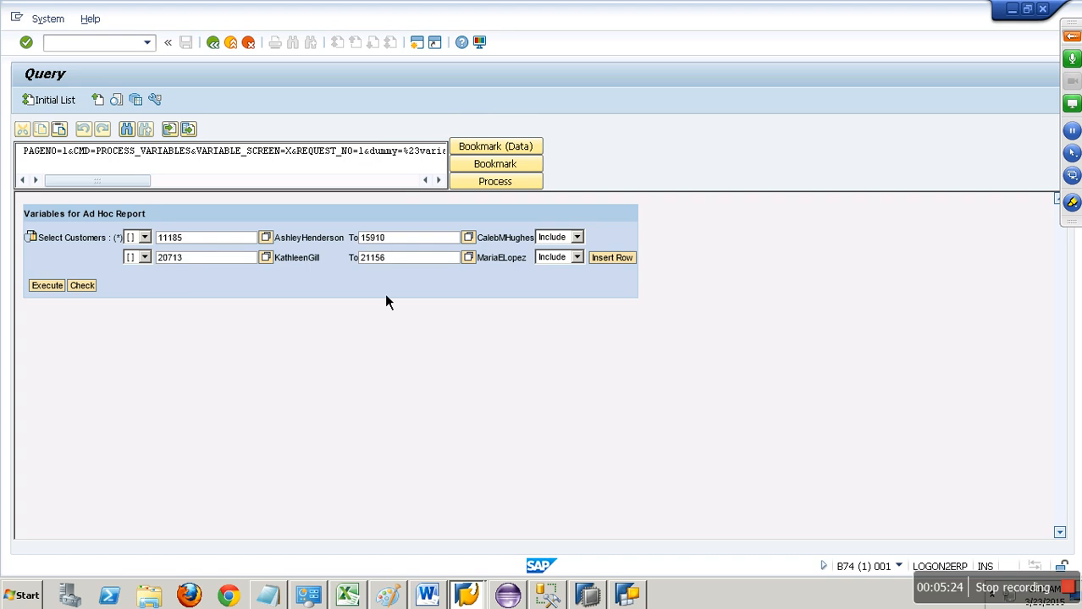
click(147, 258)
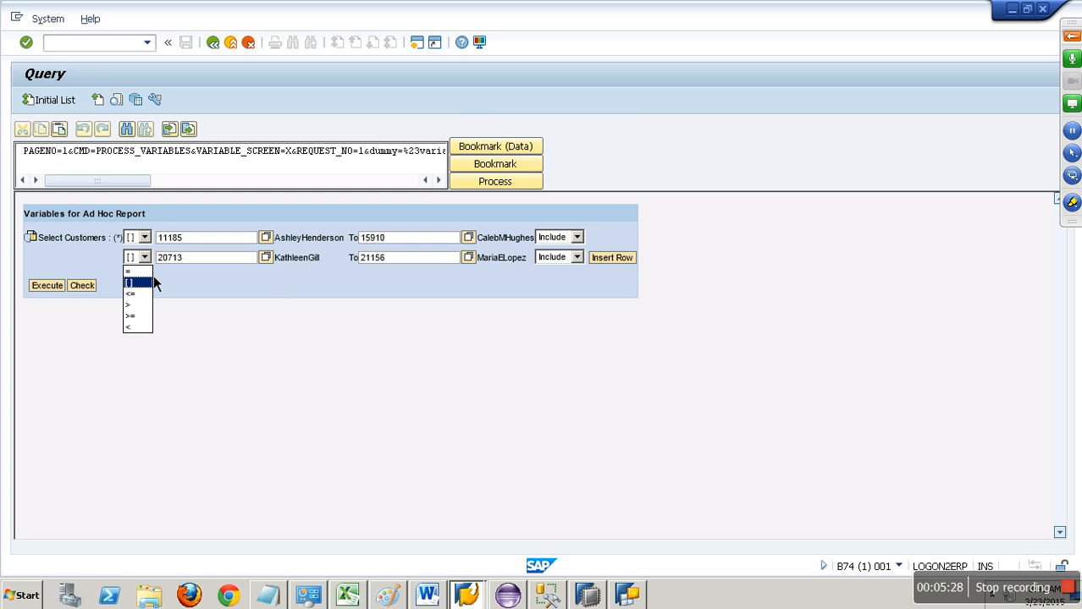
click(342, 311)
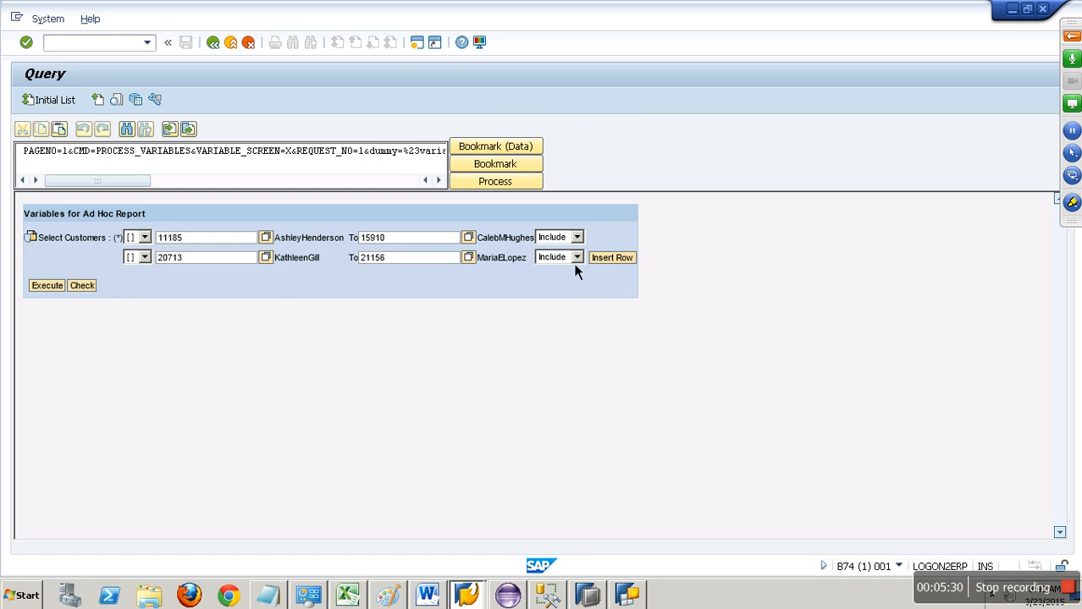
click(585, 262)
click(500, 292)
drag(439, 261, 304, 262)
key(Delete)
click(230, 263)
key(BackSpace)
key(BackSpace)
key(BackSpace)
key(BackSpace)
key(BackSpace)
click(92, 290)
click(60, 269)
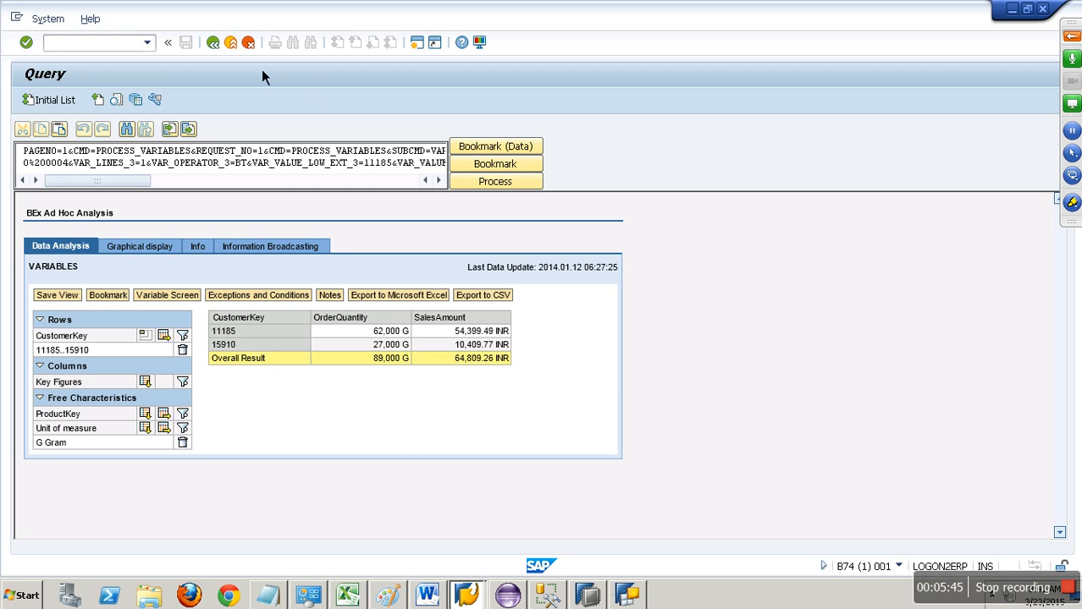
Leave the result, restart transaction RSRT, and bring up the variable screen of query NAWSALES/VAR_0091 with empty selections
click(213, 43)
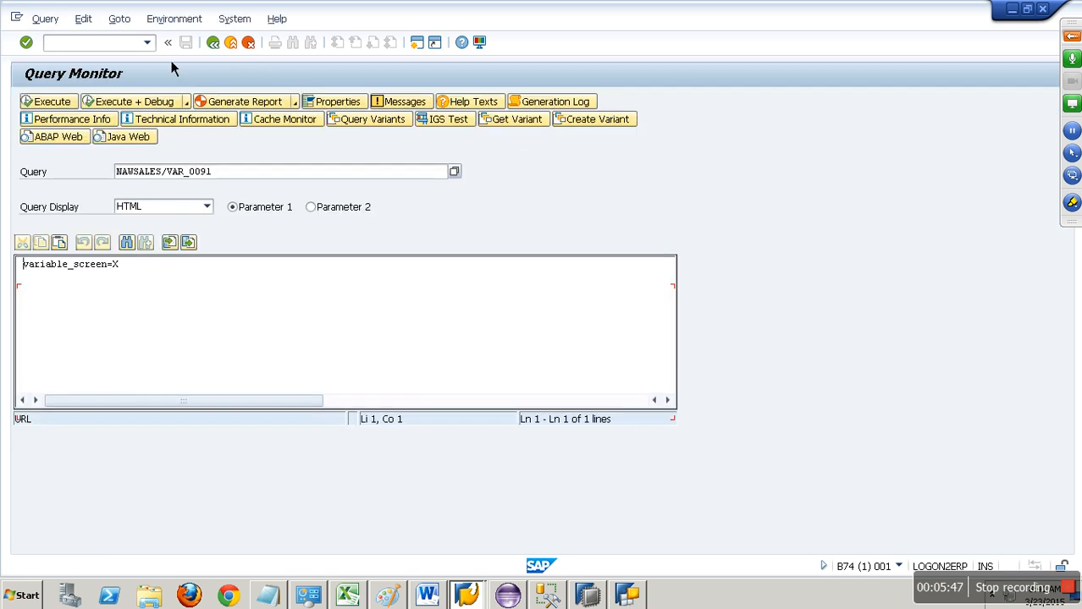
click(147, 42)
click(133, 67)
key(Return)
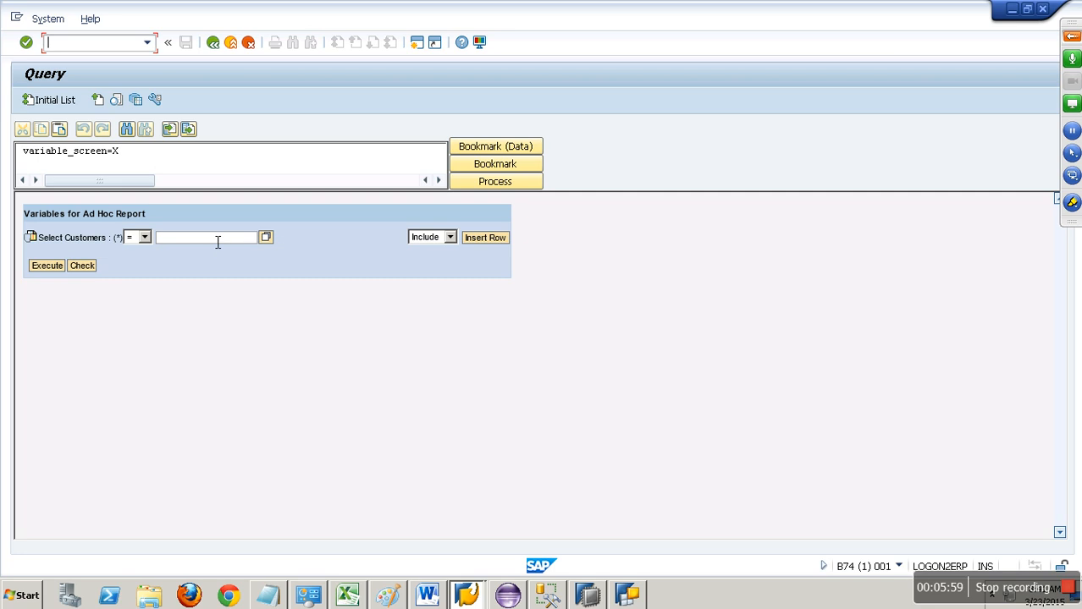
Switch to BEx Query Designer and remove the Select Customers variable from the CustomerKey restriction in the filter's Default Values
click(635, 598)
click(379, 436)
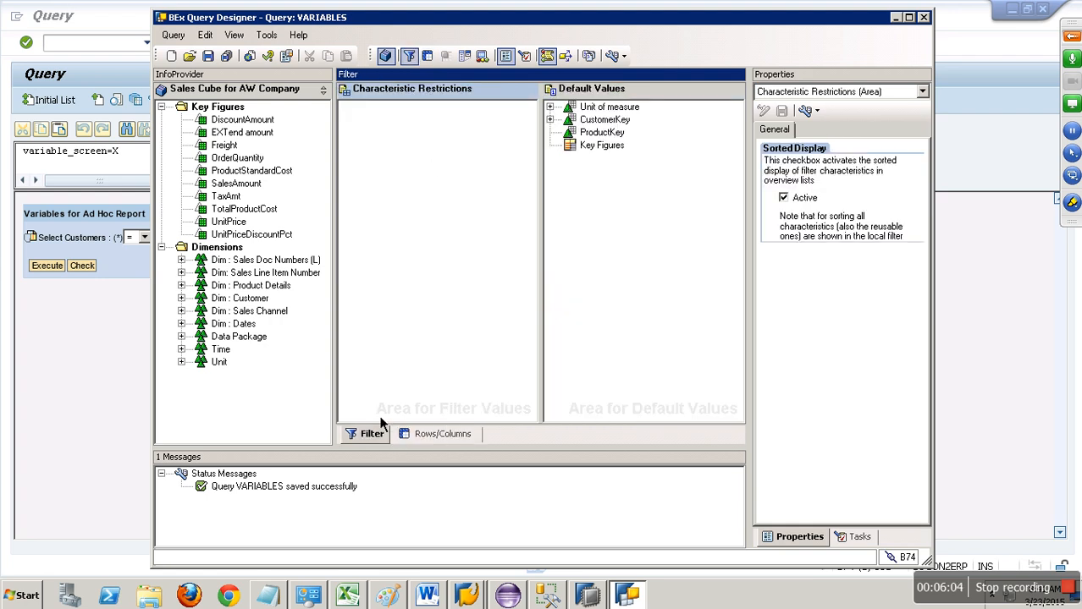
right_click(603, 119)
click(631, 126)
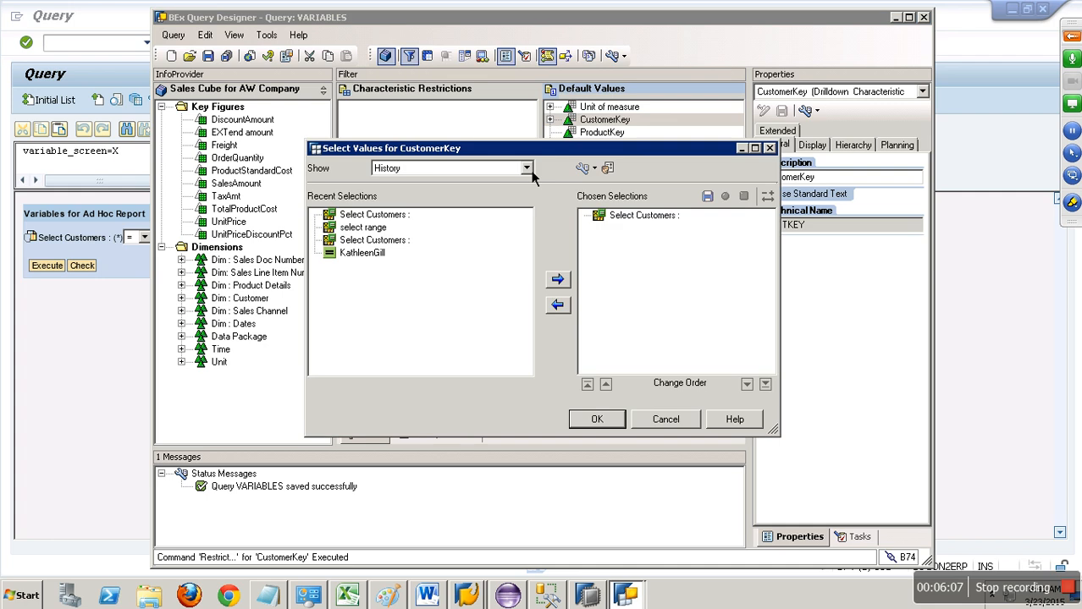
click(628, 219)
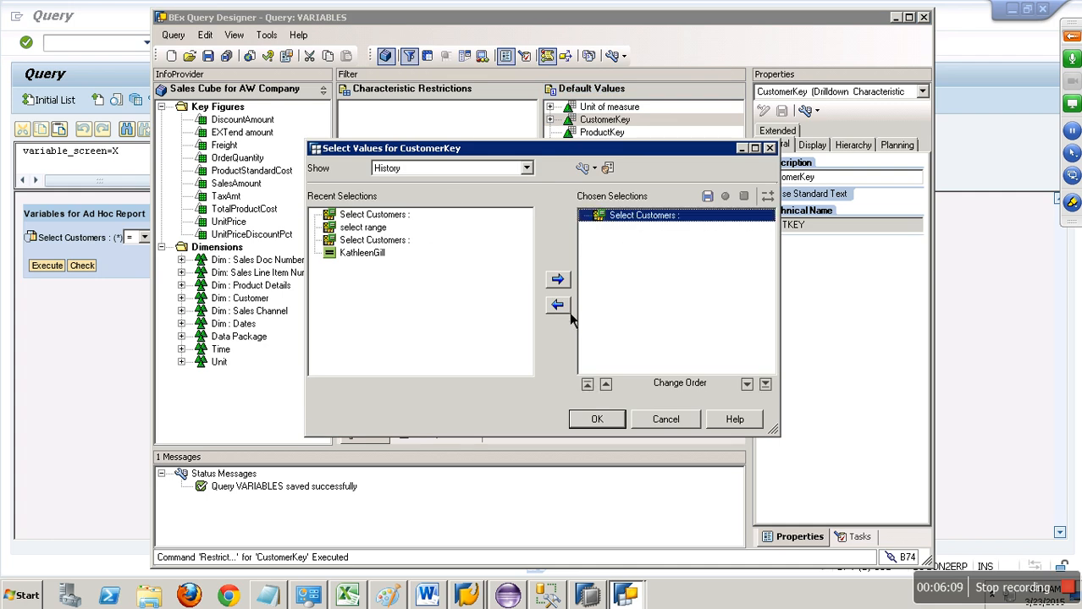
click(558, 305)
Show technical names in the value selection and choose ZYVAR_0091 among the CustomerKey variables
click(582, 168)
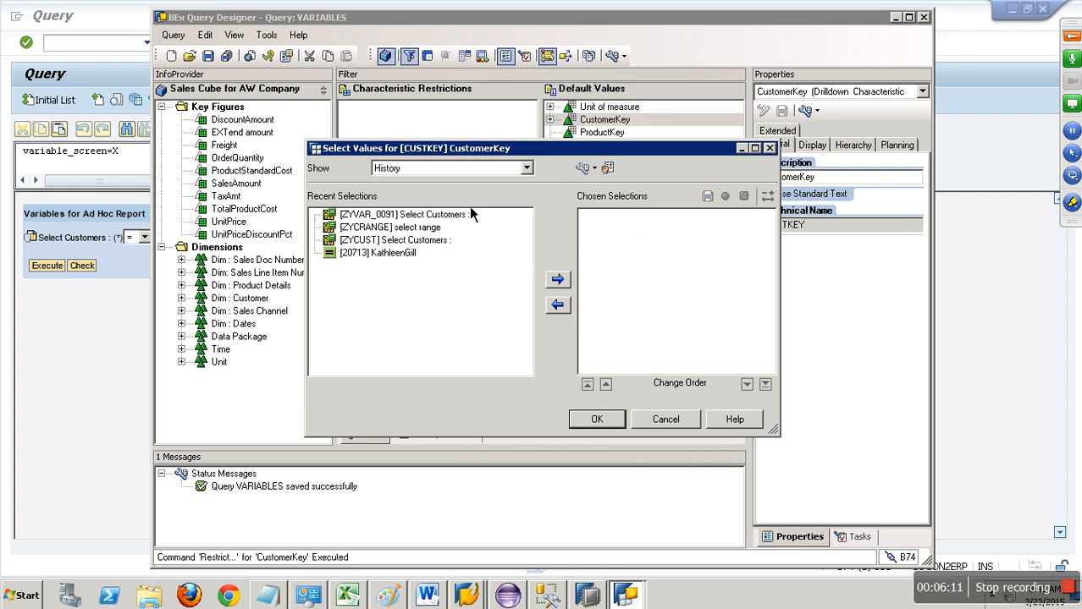
click(494, 170)
click(426, 239)
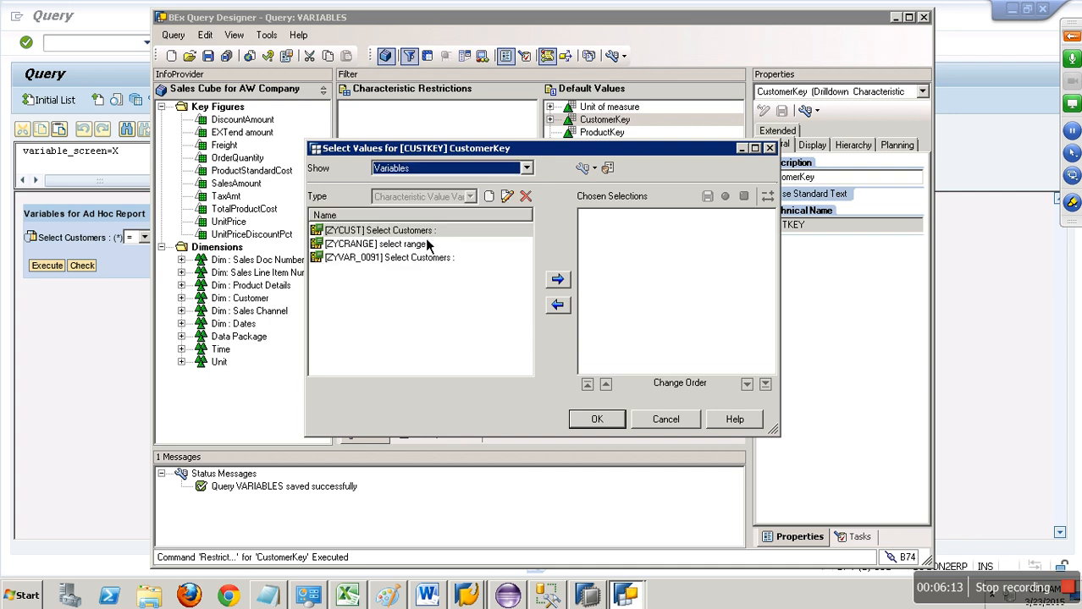
click(404, 260)
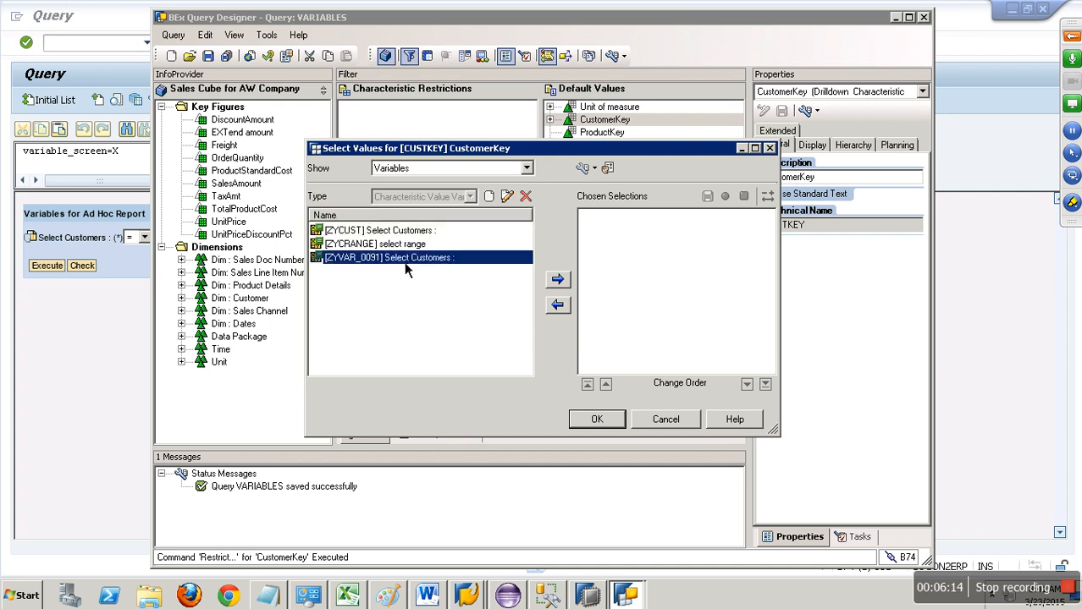
Edit variable ZYVAR_0091 to have a single customer key as its default value, entered directly, and save the variable
click(507, 197)
click(547, 162)
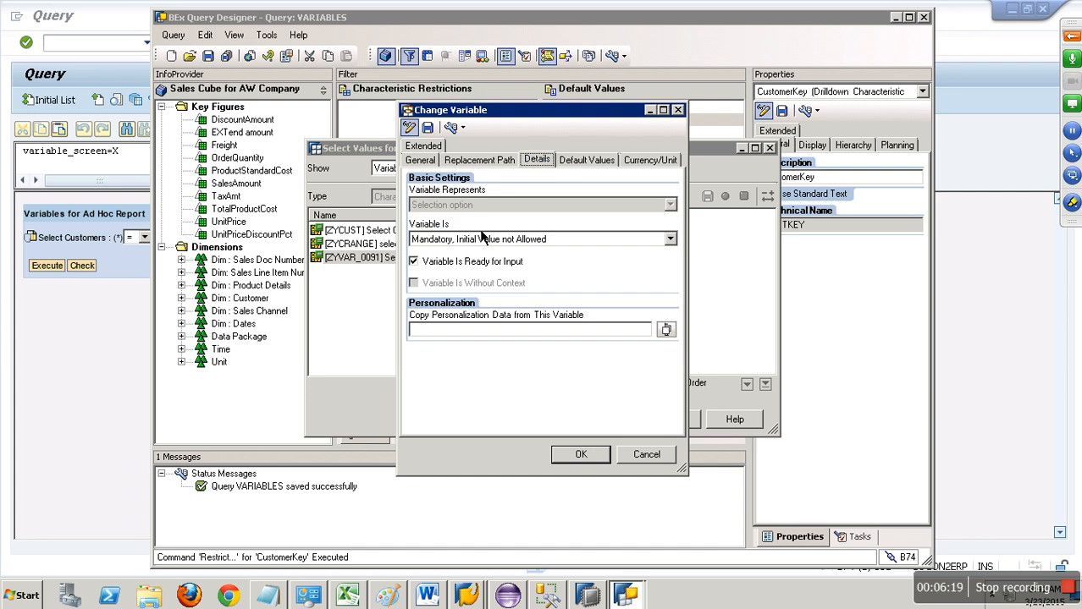
click(601, 165)
click(596, 205)
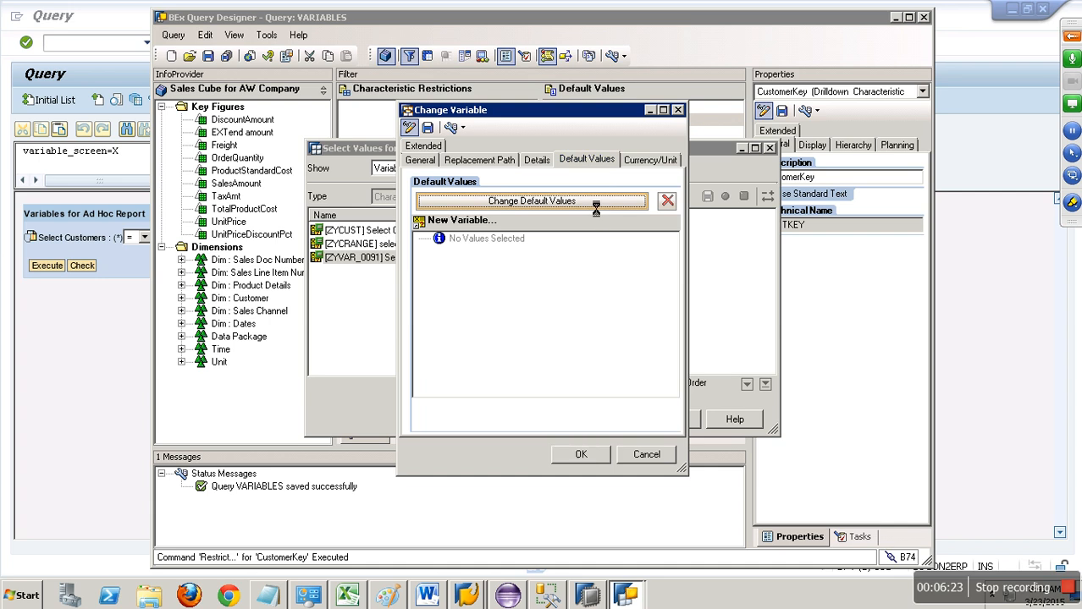
click(439, 169)
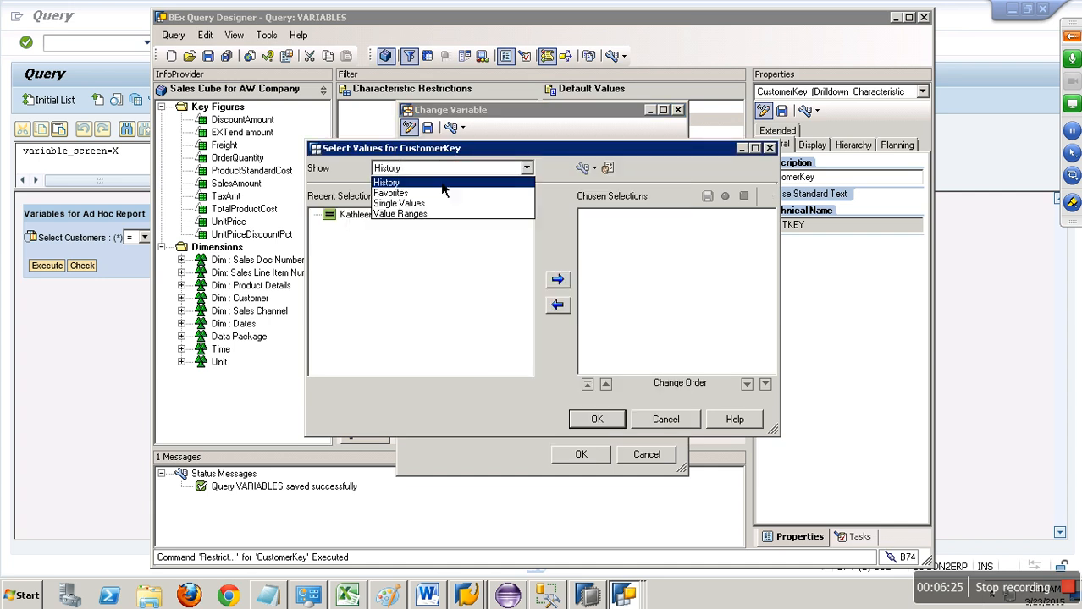
click(415, 207)
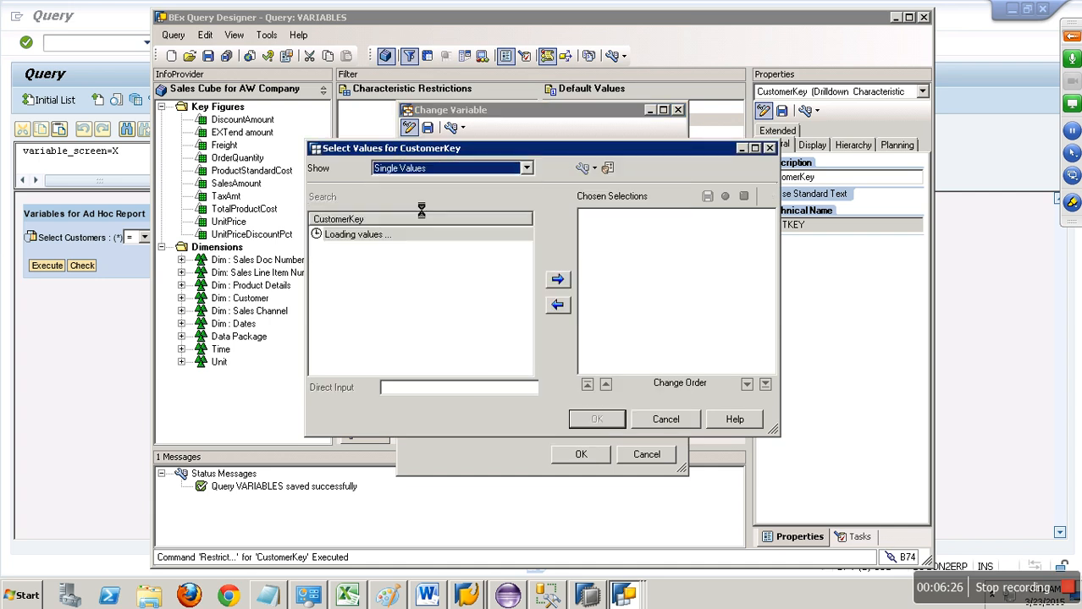
click(584, 172)
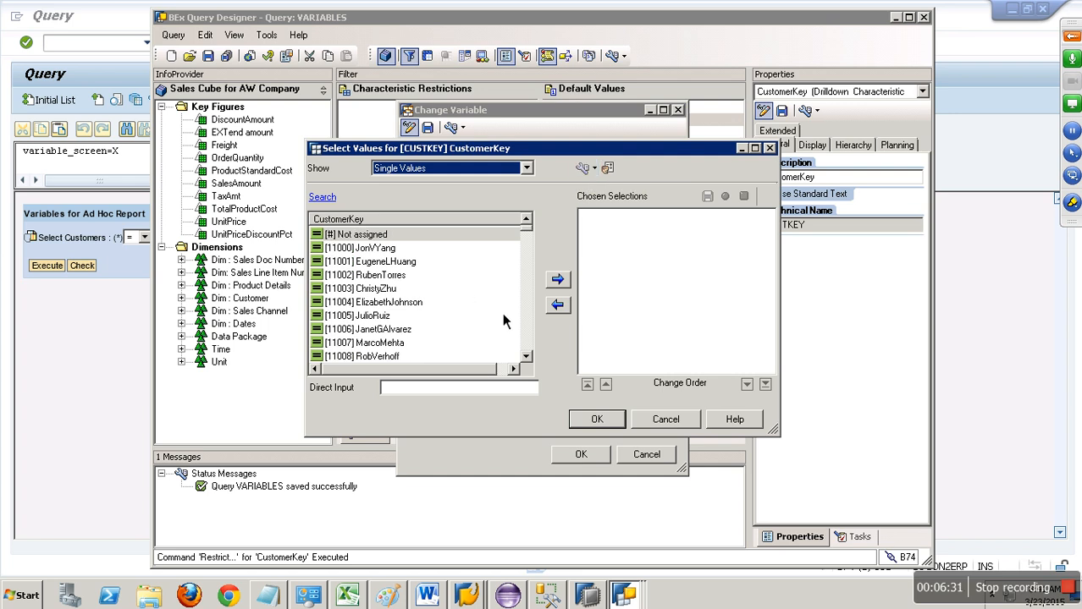
drag(526, 228, 539, 359)
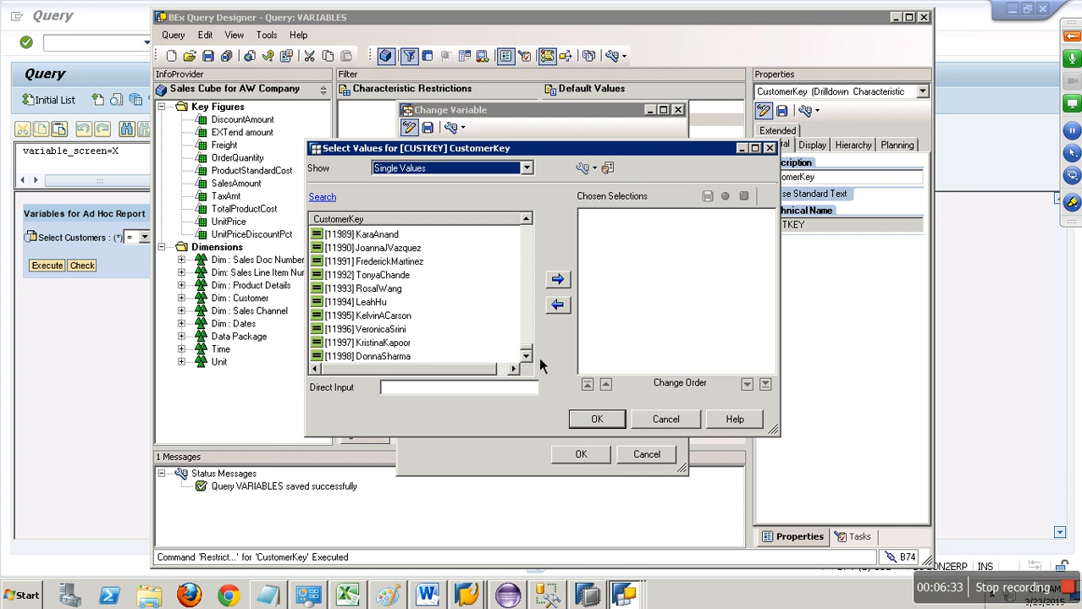
click(471, 388)
text(99999)
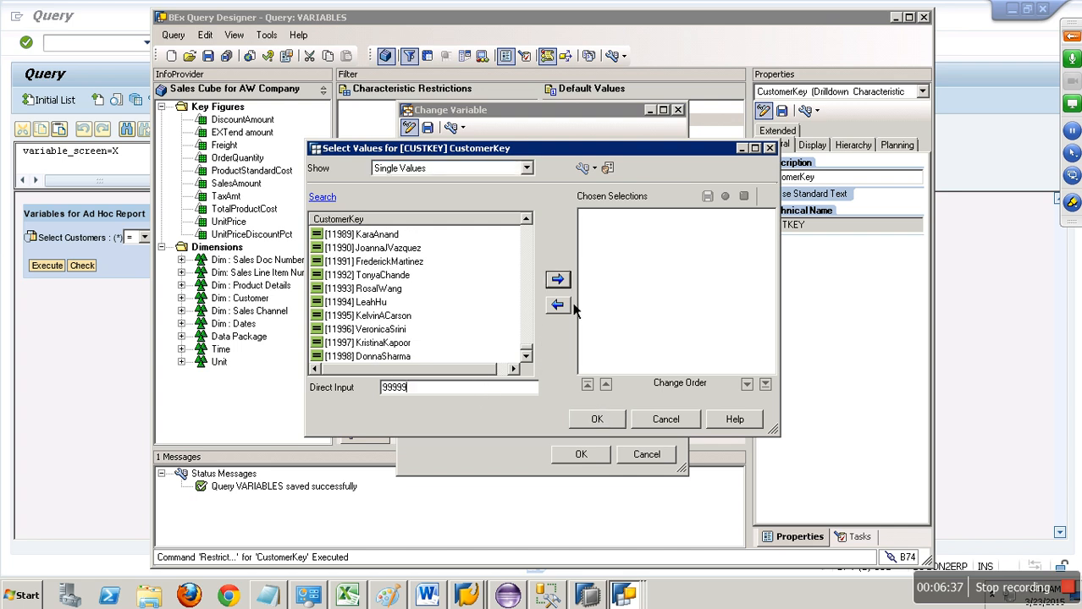
click(562, 285)
click(612, 425)
click(592, 461)
Restrict CustomerKey with variable ZYVAR_0091 again, confirm the selection, and save the query
click(416, 260)
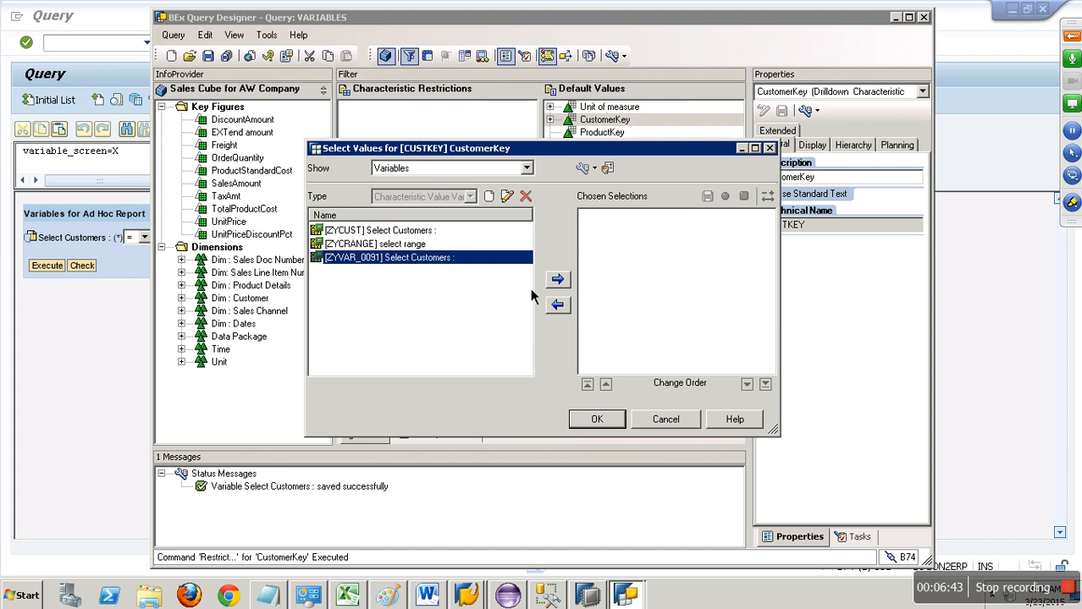
click(596, 419)
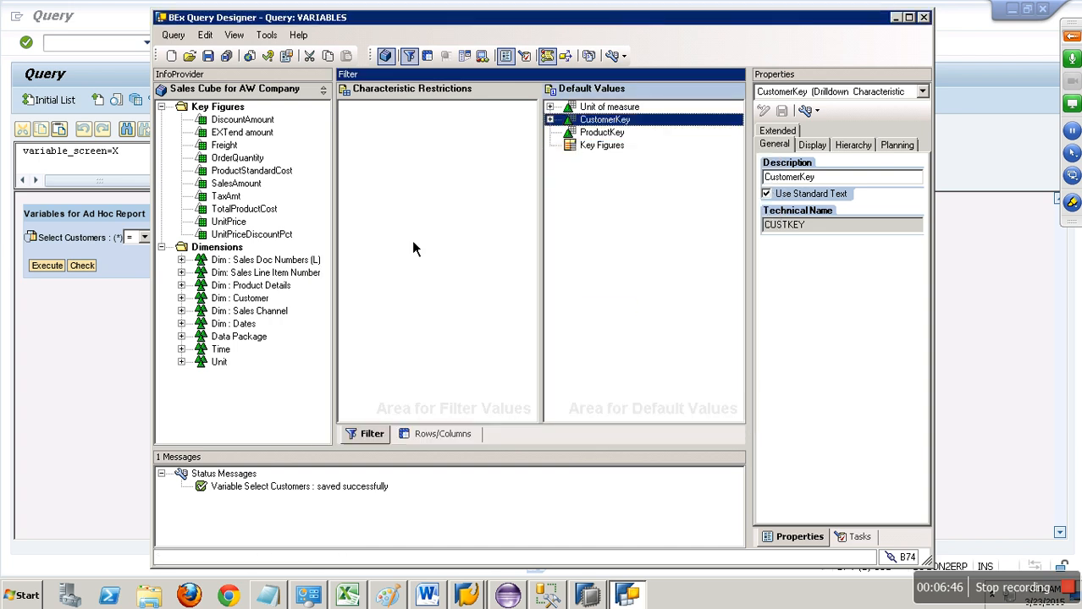
click(207, 55)
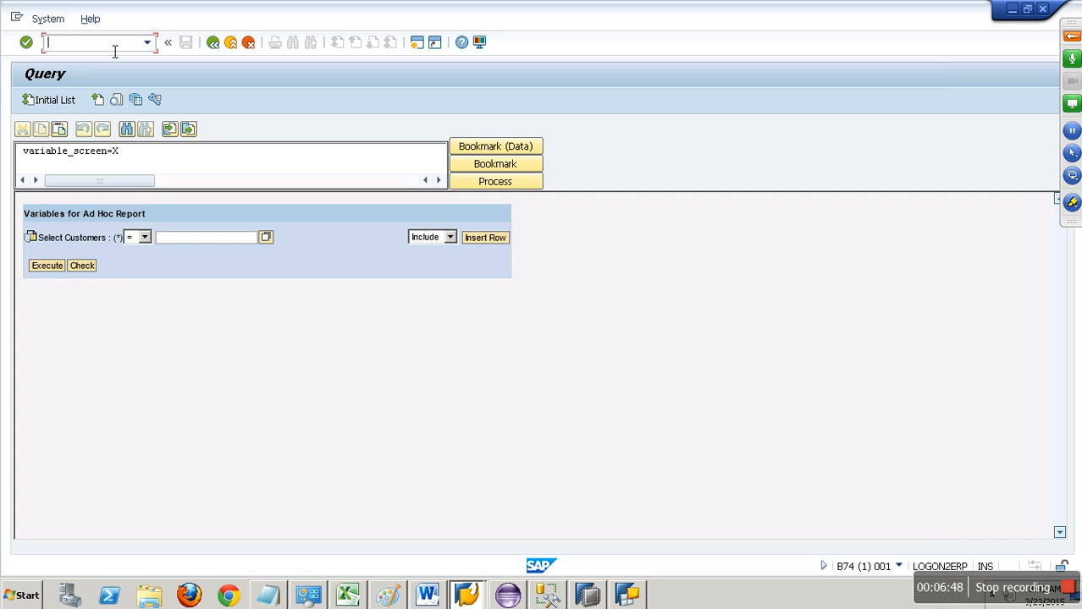
Restart RSRT with /nrsrt and execute the query using the default customer key in Select Customers
text(/nrsrt)
key(Return)
click(59, 103)
double_click(214, 239)
click(47, 266)
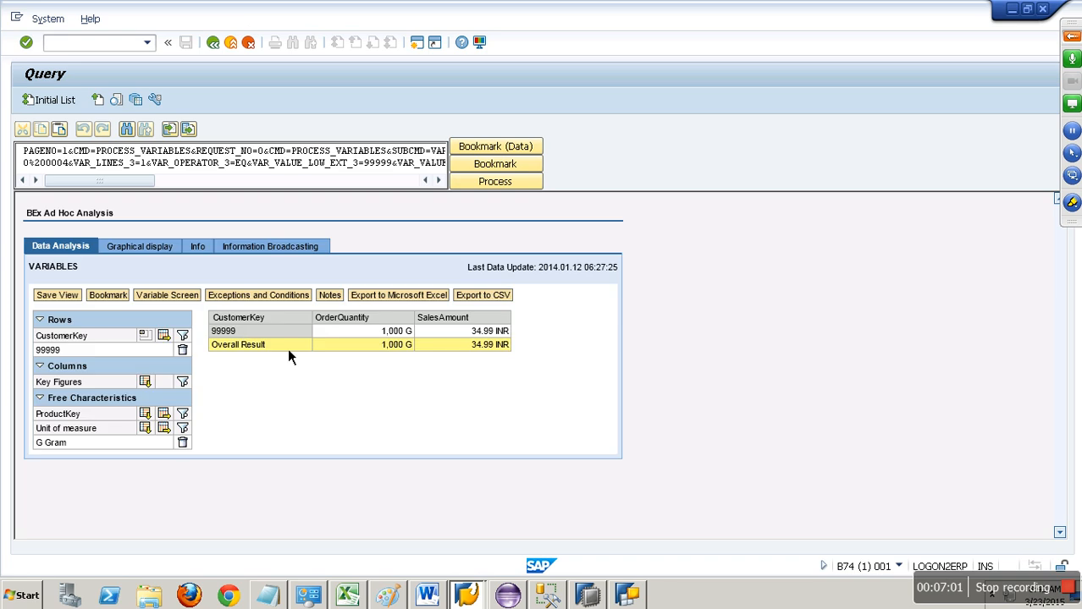
Check CustomerKey's restriction under Default Values in BEx Query Designer, then return to SAP and call up the report's variable screen
click(628, 601)
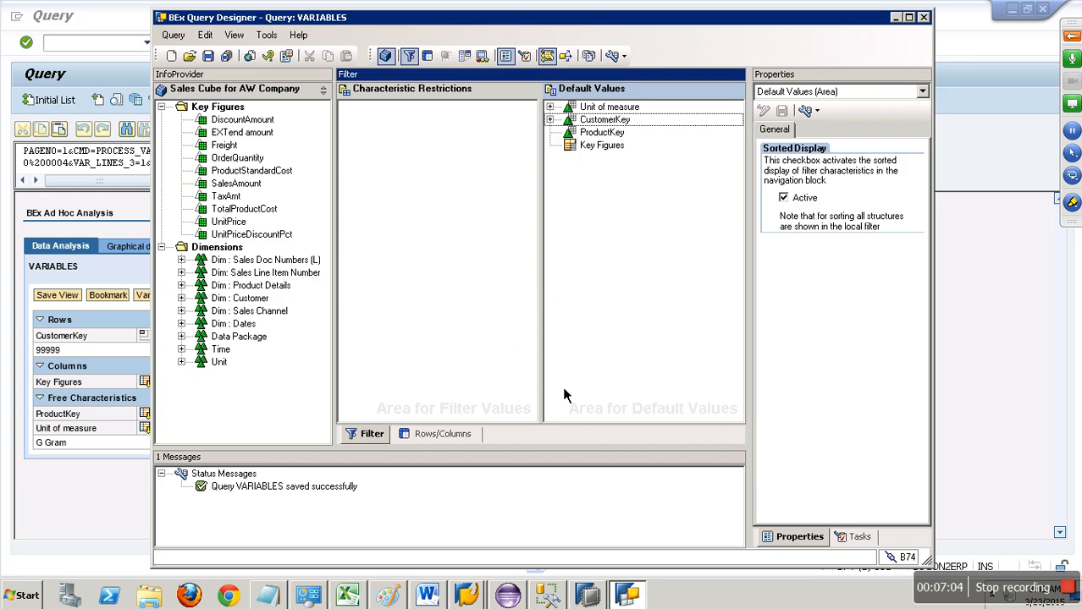
double_click(567, 121)
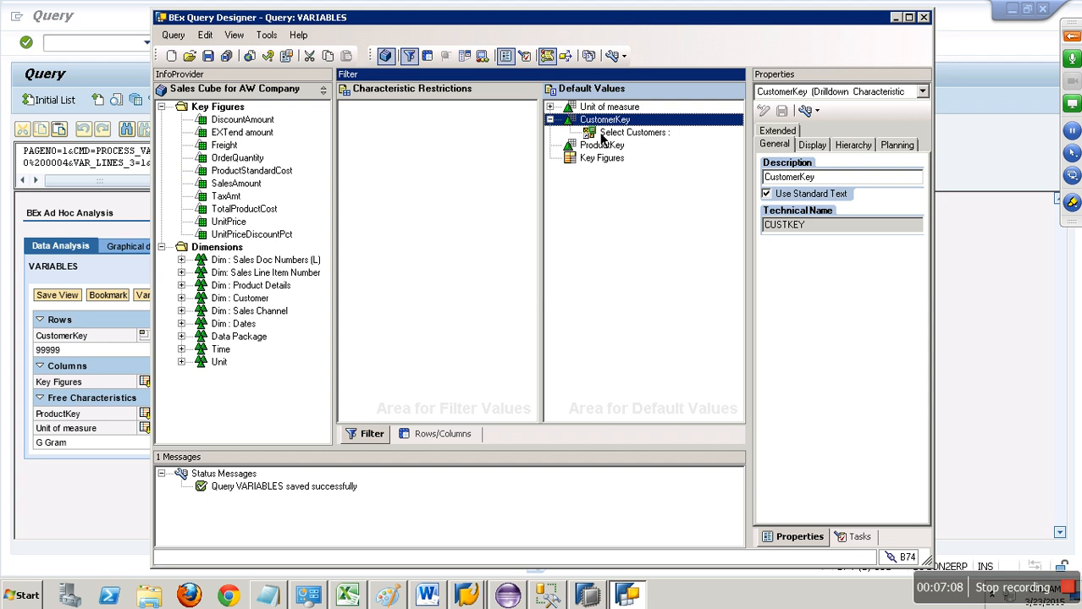
click(86, 193)
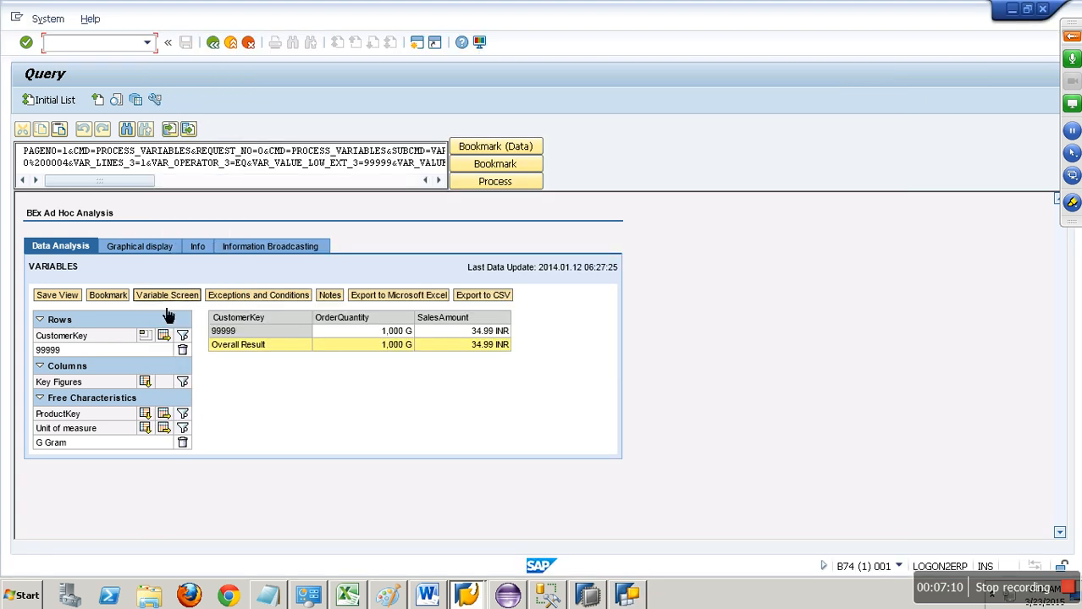
click(168, 297)
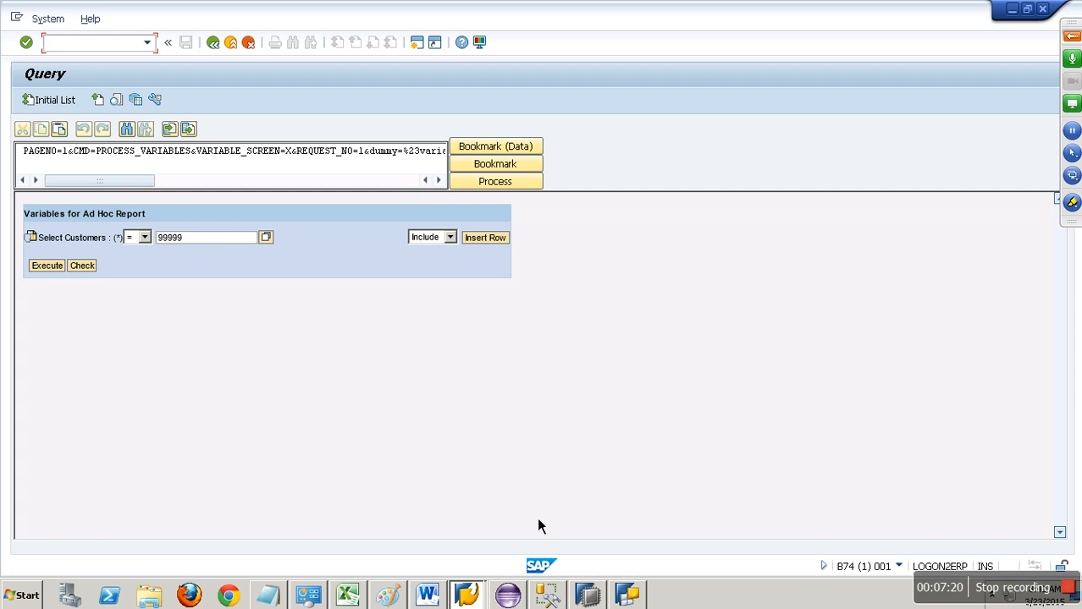
Switch to BEx Query Designer, remove the variable from CustomerKey's chosen selections, and select ZYVAR_0091 among the variables with technical names shown
click(630, 597)
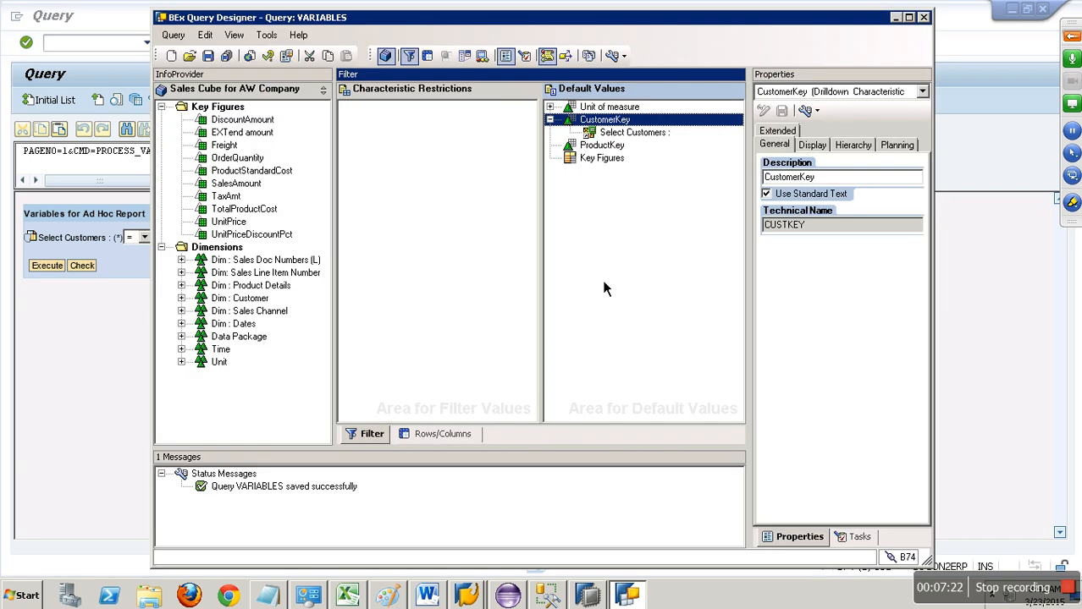
right_click(614, 132)
click(645, 129)
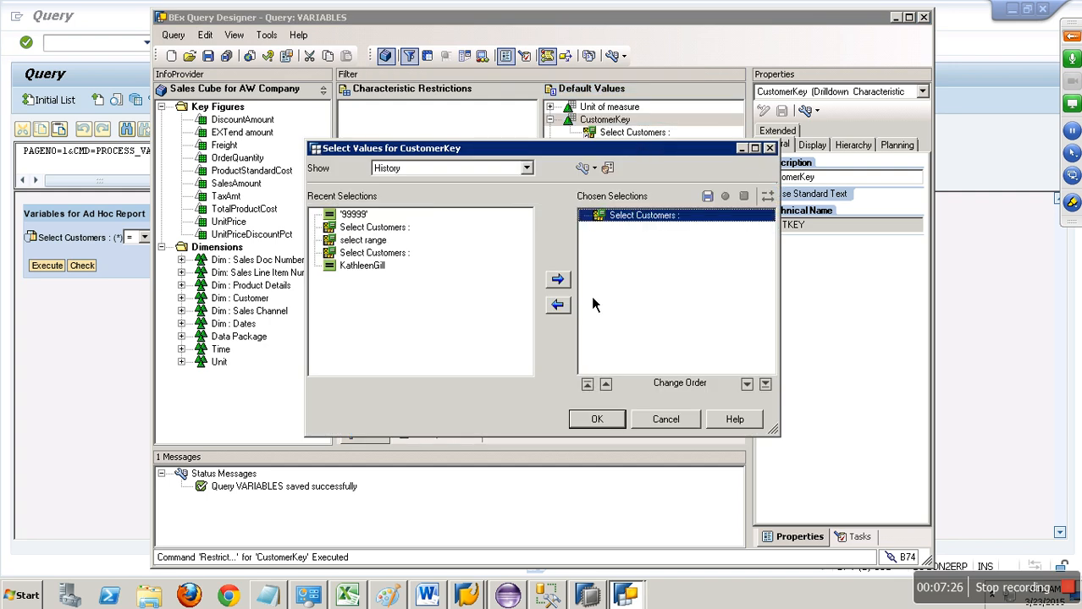
click(564, 306)
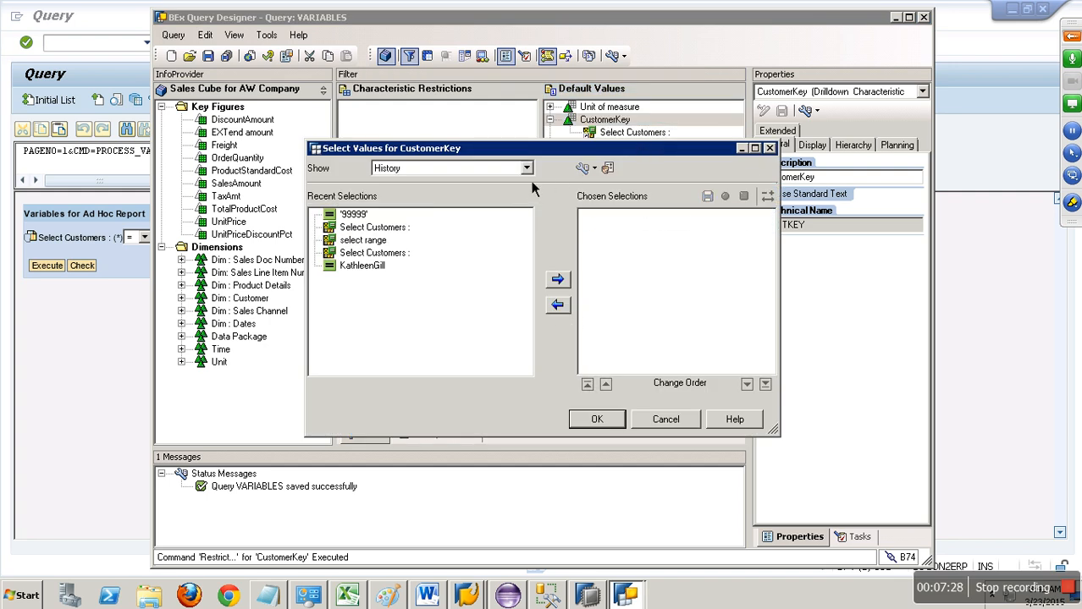
click(527, 167)
click(426, 229)
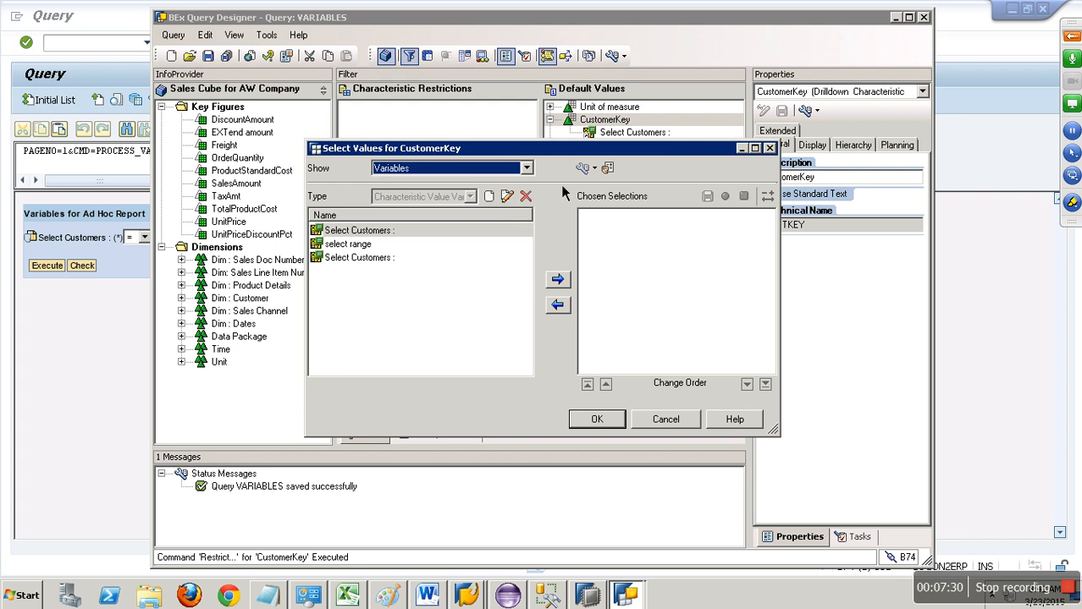
click(582, 167)
click(423, 260)
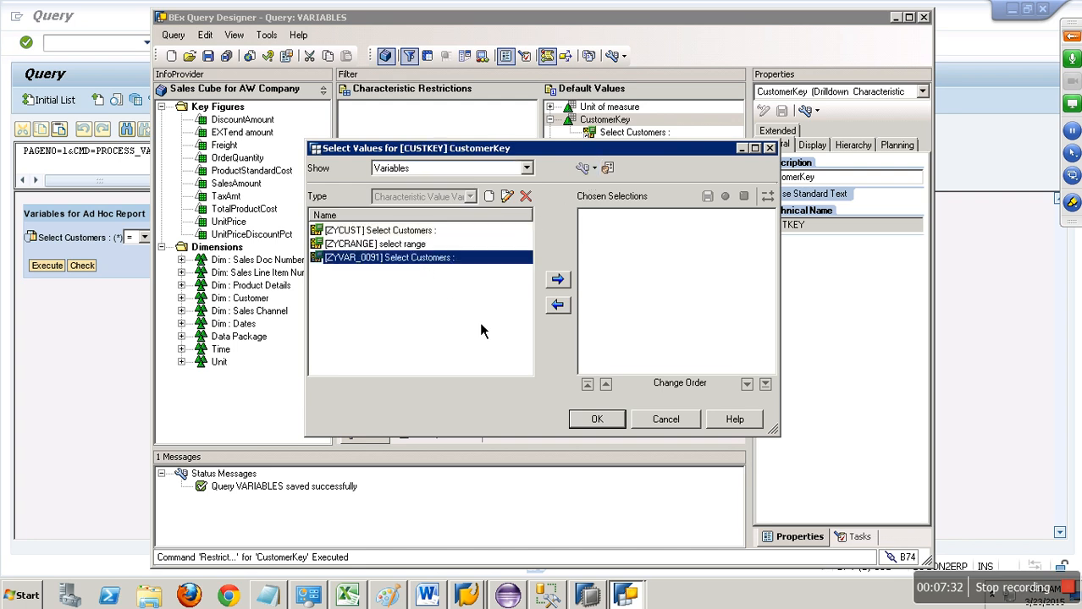
Edit variable ZYVAR_0091 so that it is not ready for input, save the variable, and confirm the change
click(510, 199)
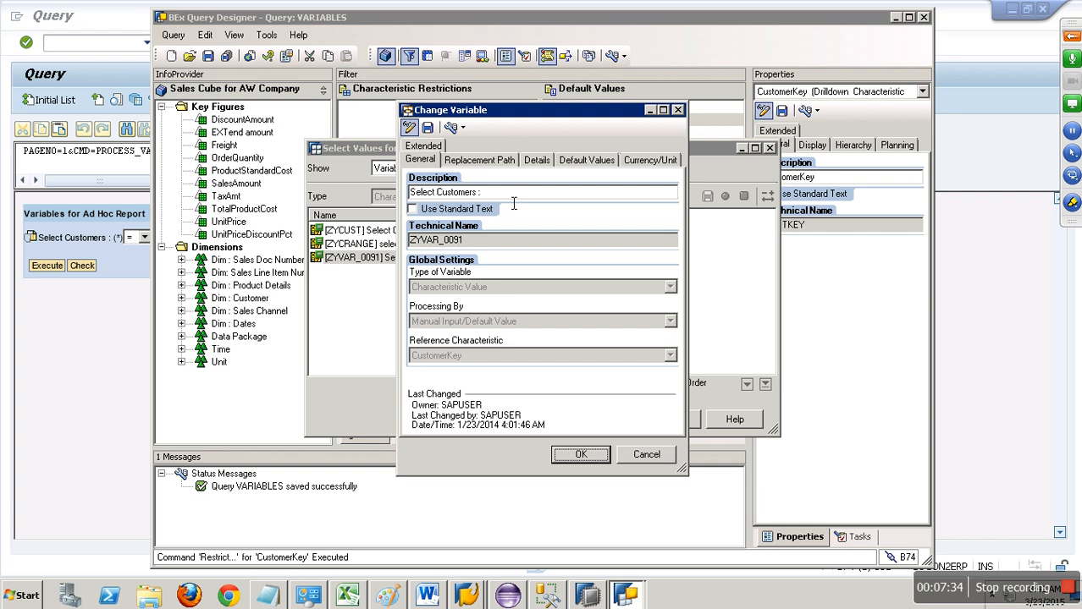
click(539, 161)
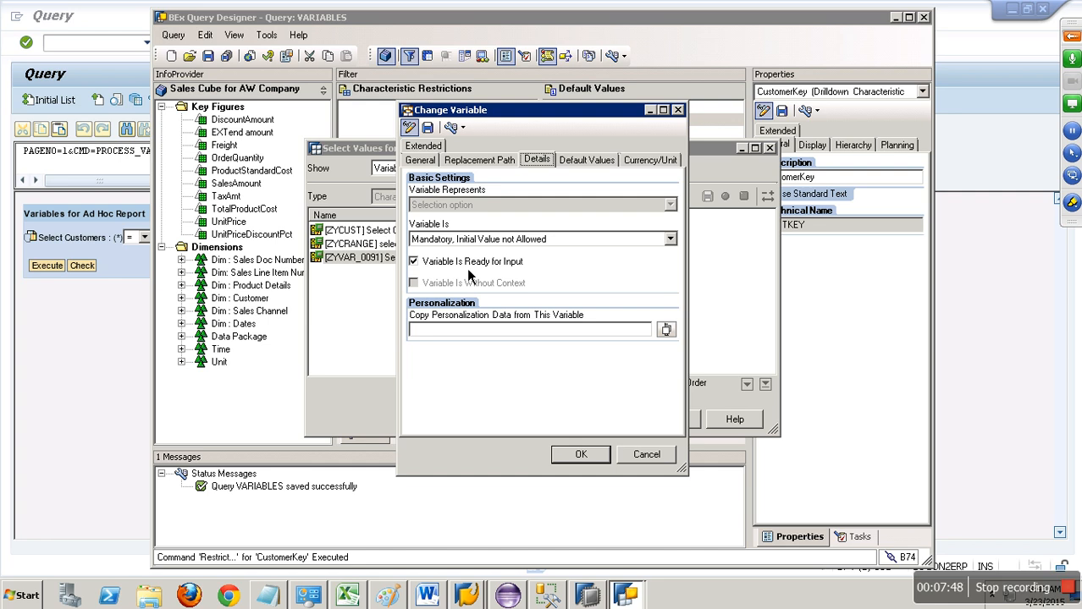
click(491, 262)
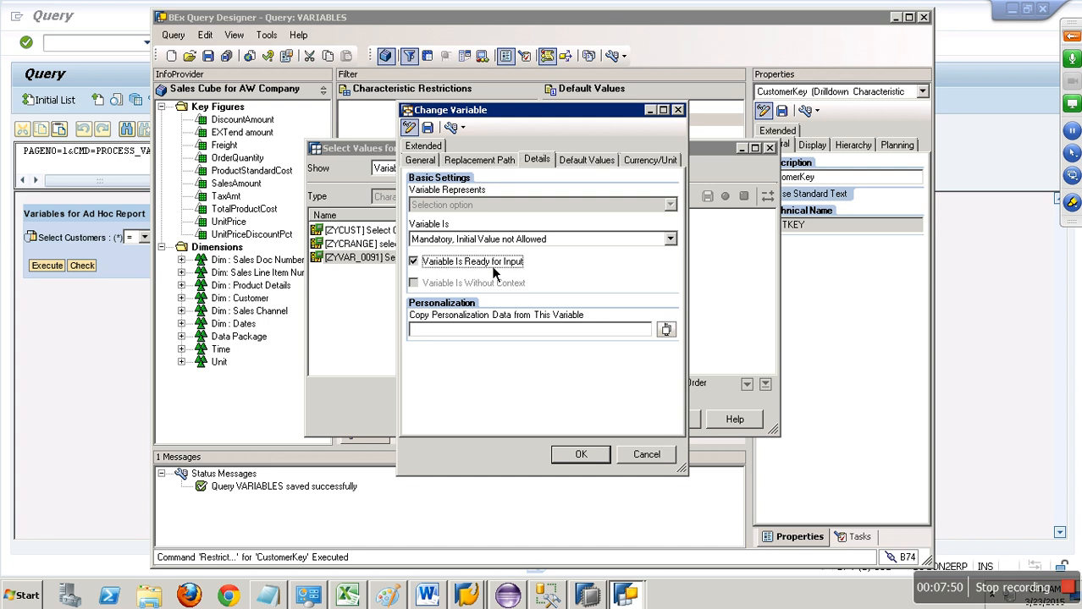
click(429, 127)
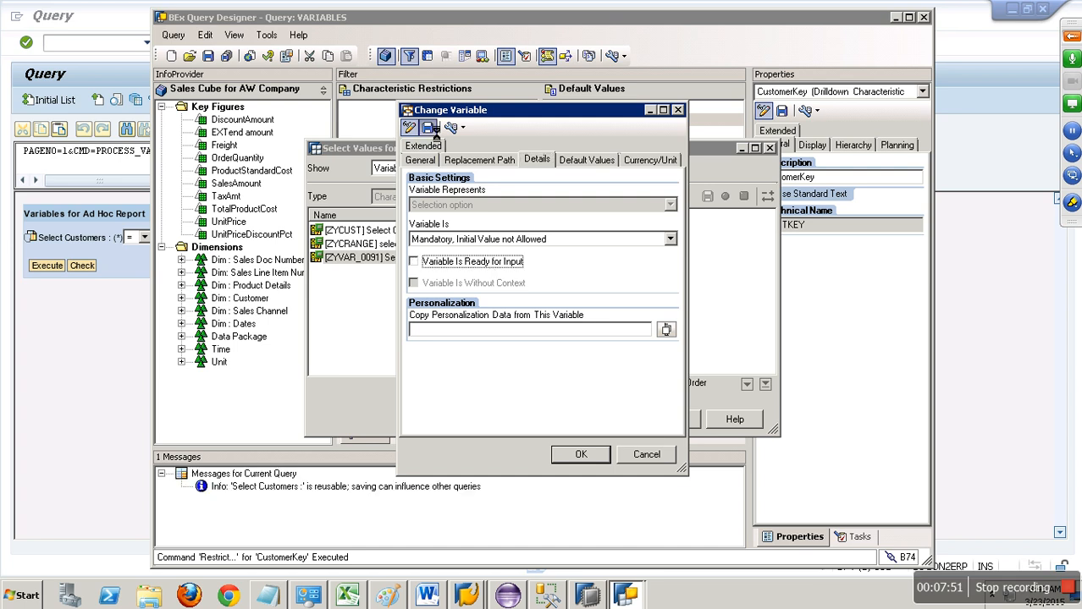
click(589, 461)
Restrict CustomerKey with the modified variable ZYVAR_0091, confirm the selection, and save the query
click(413, 257)
click(557, 279)
click(603, 426)
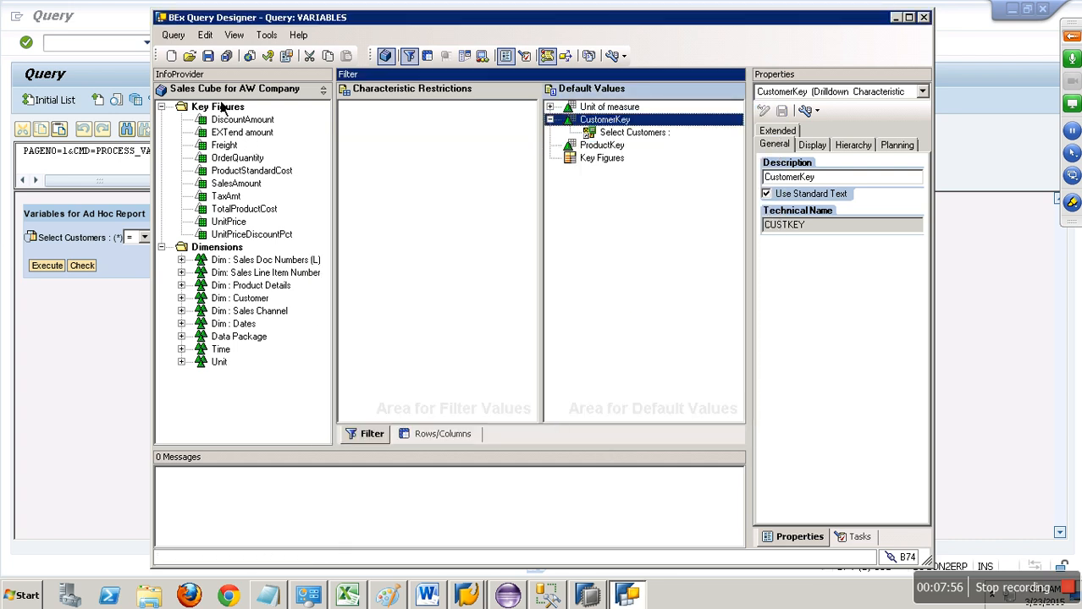
click(207, 55)
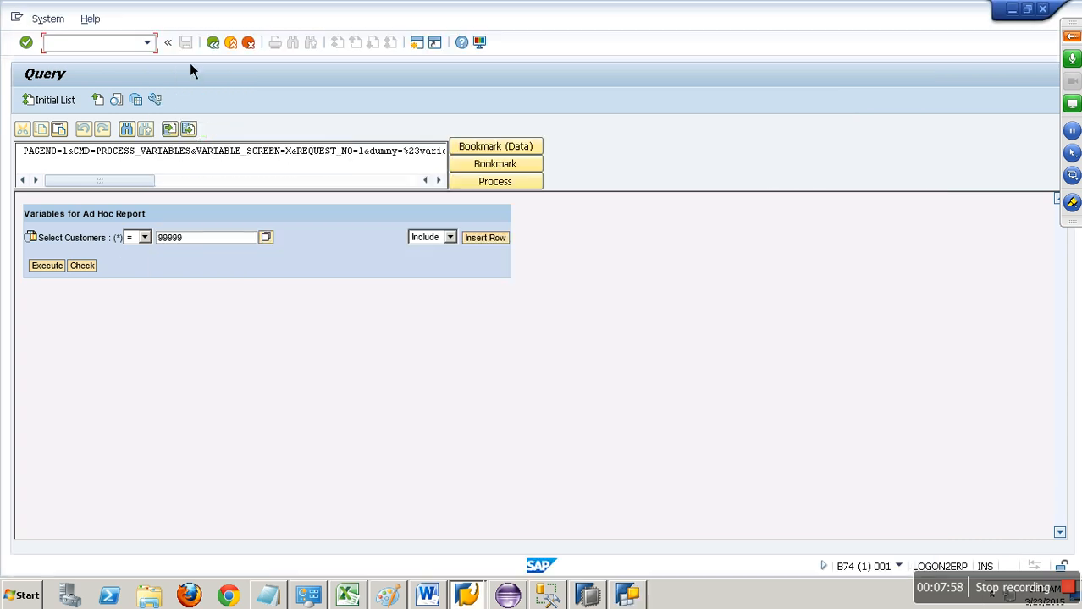
Restart RSRT in the SAP window and execute query NAWSALES/VAR_0091 in HTML display
click(147, 43)
click(125, 63)
key(Return)
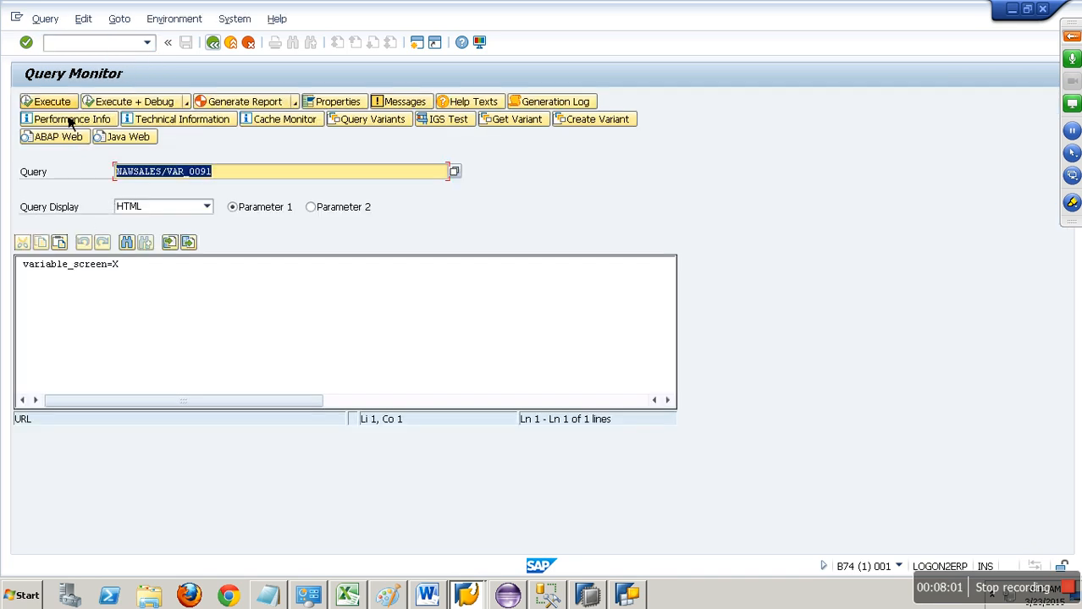
click(58, 102)
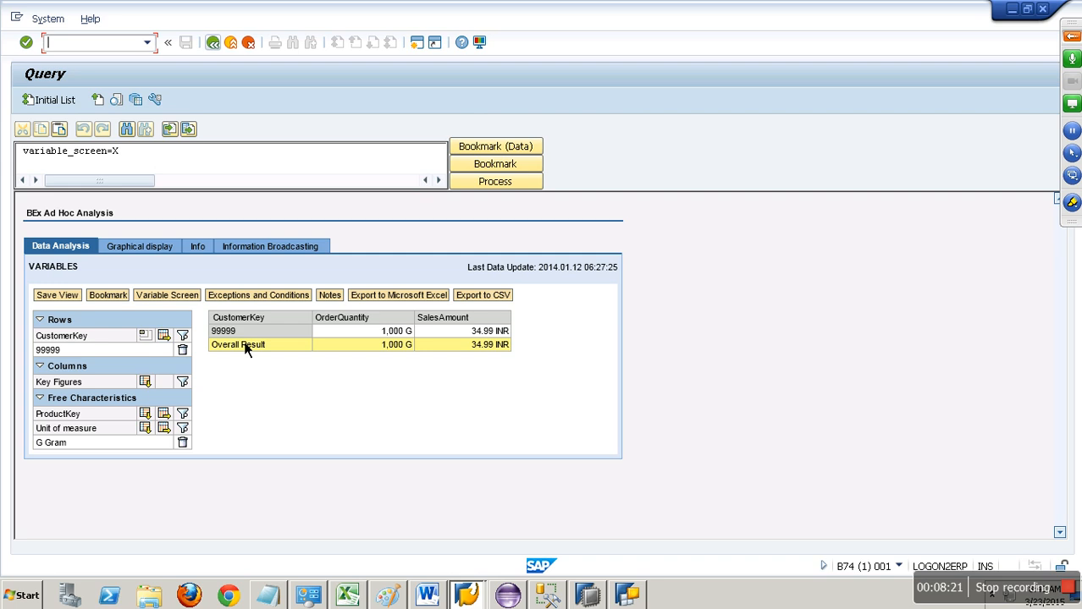
Reopen CustomerKey's restriction in BEx Query Designer, clear the chosen selection, and find ZYVAR_0091 among the variables by technical name
click(627, 598)
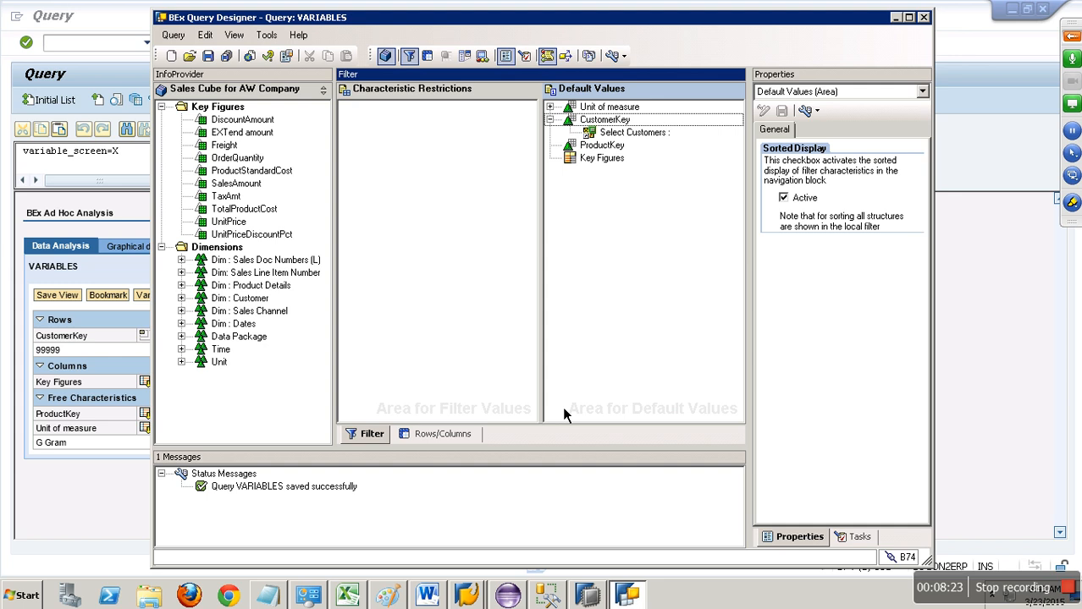
right_click(633, 127)
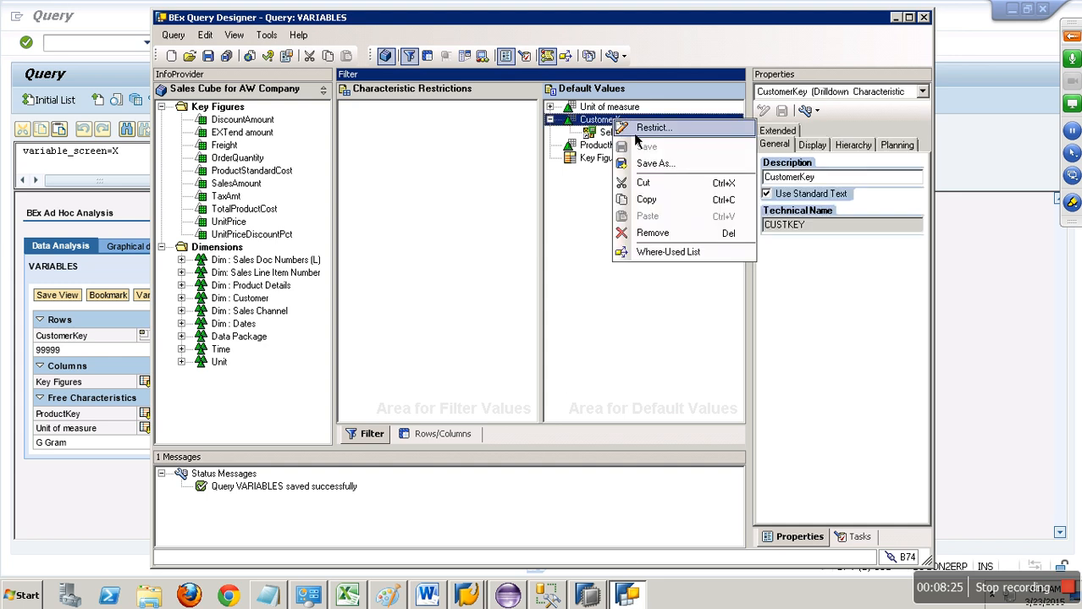
click(645, 128)
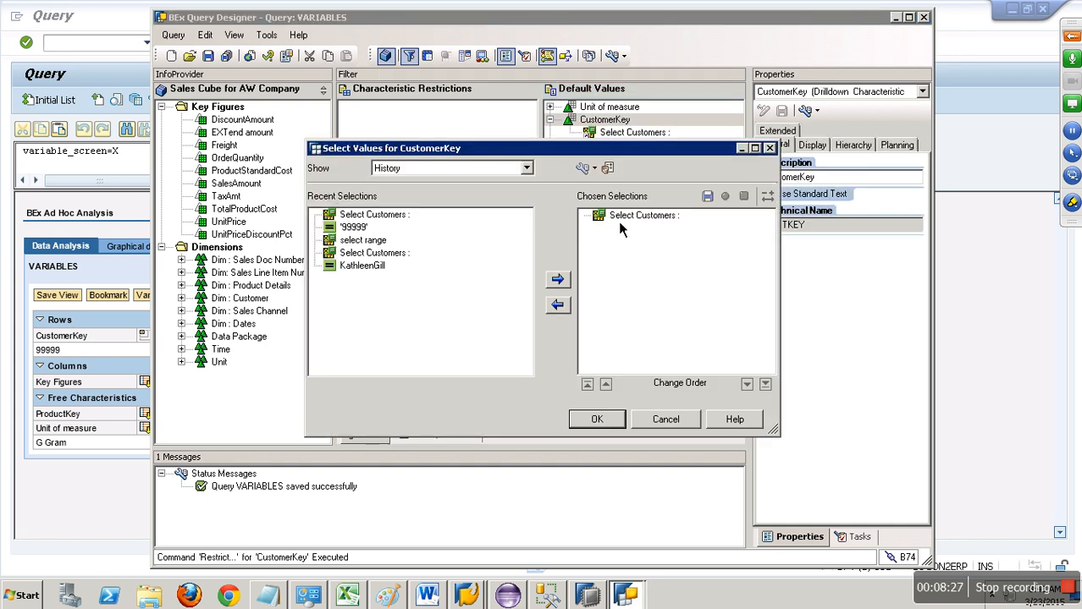
click(619, 222)
click(560, 307)
click(584, 168)
click(494, 169)
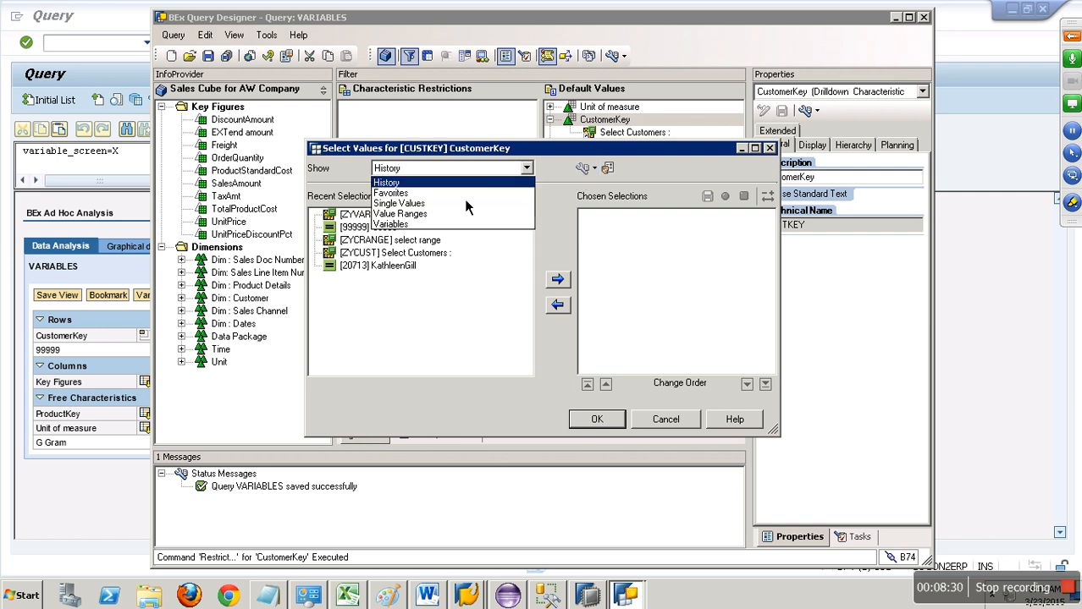
click(407, 225)
click(438, 258)
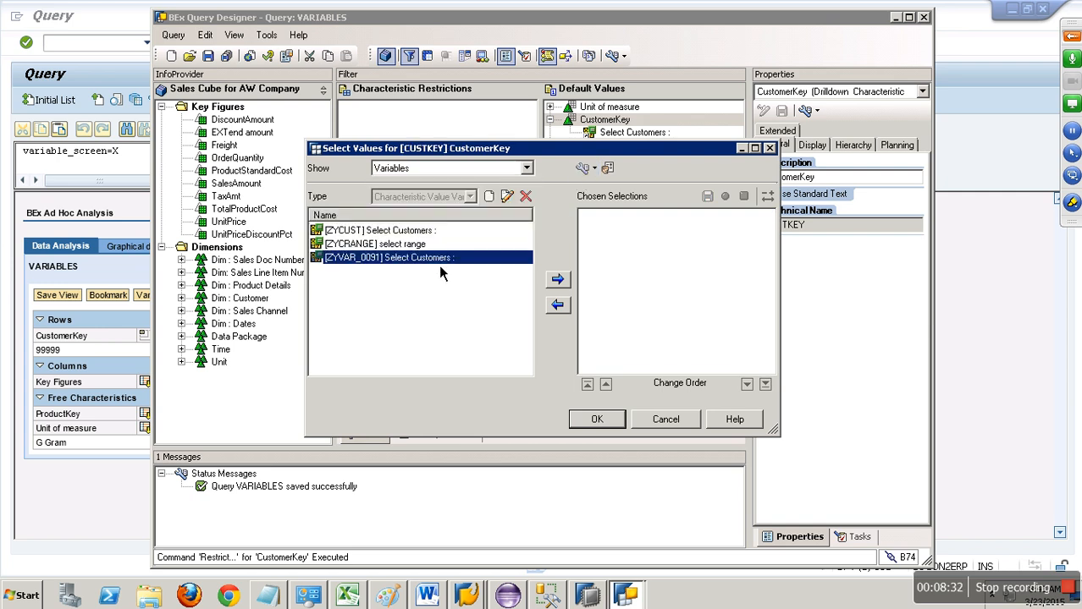
Review the details and default values of variable ZYVAR_0091, then cancel the variable editor and the value selection
click(507, 196)
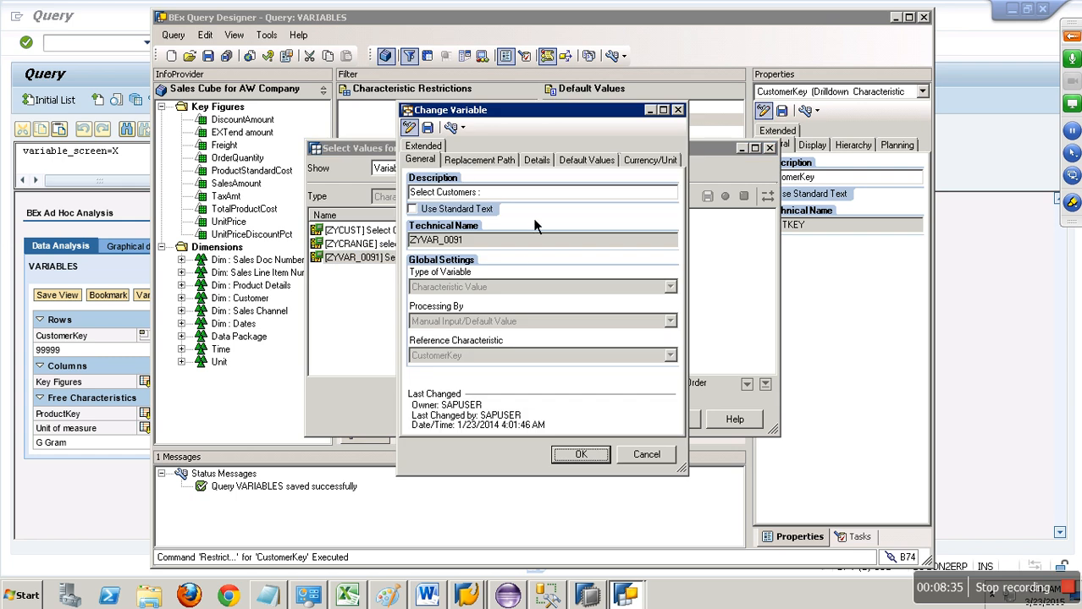
click(537, 166)
click(586, 164)
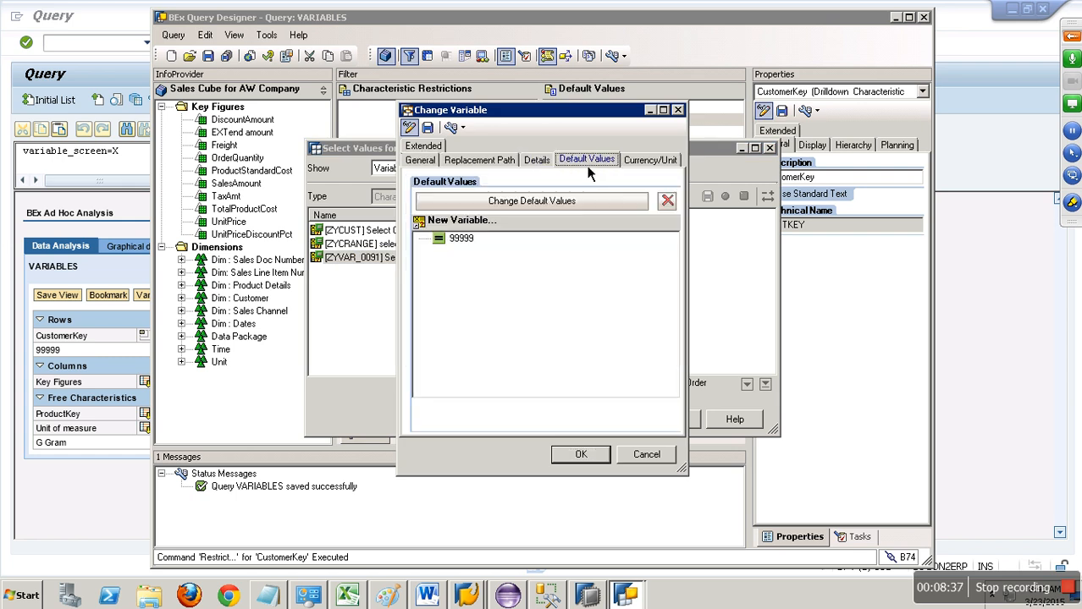
click(531, 161)
click(650, 459)
click(689, 428)
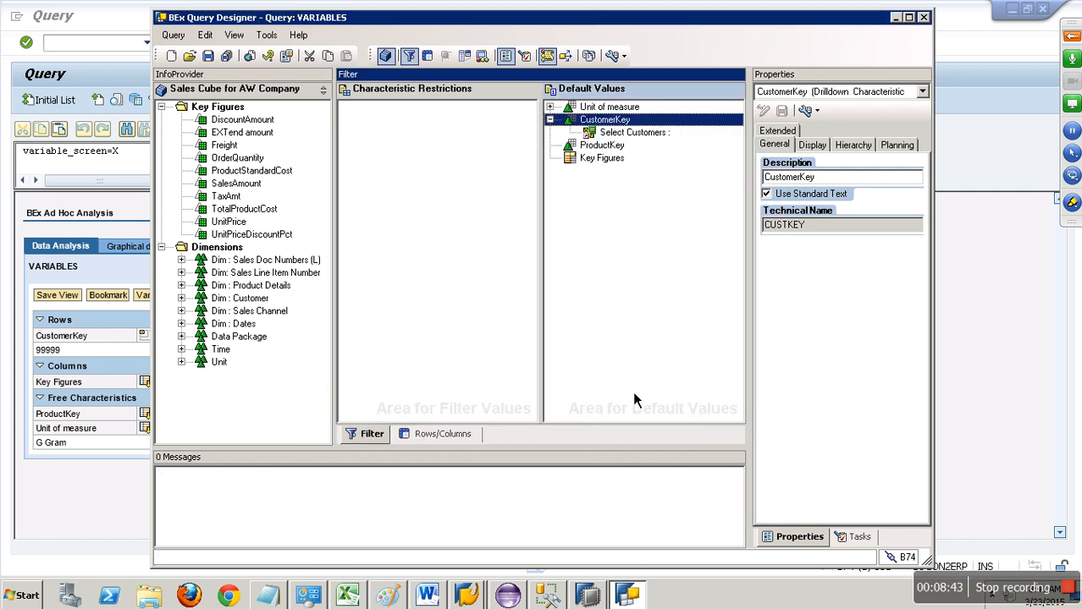
Return to SAP, rerun NAWSALES/VAR_0091 from a restarted RSRT, and try to call up its variable screen from the result
click(125, 506)
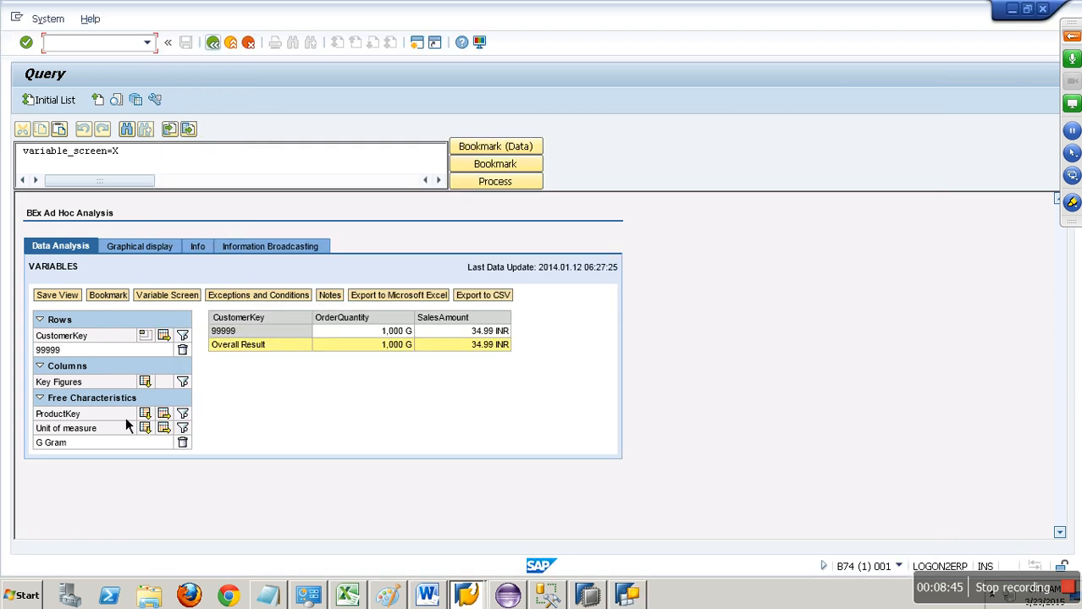
click(148, 43)
click(126, 56)
key(Return)
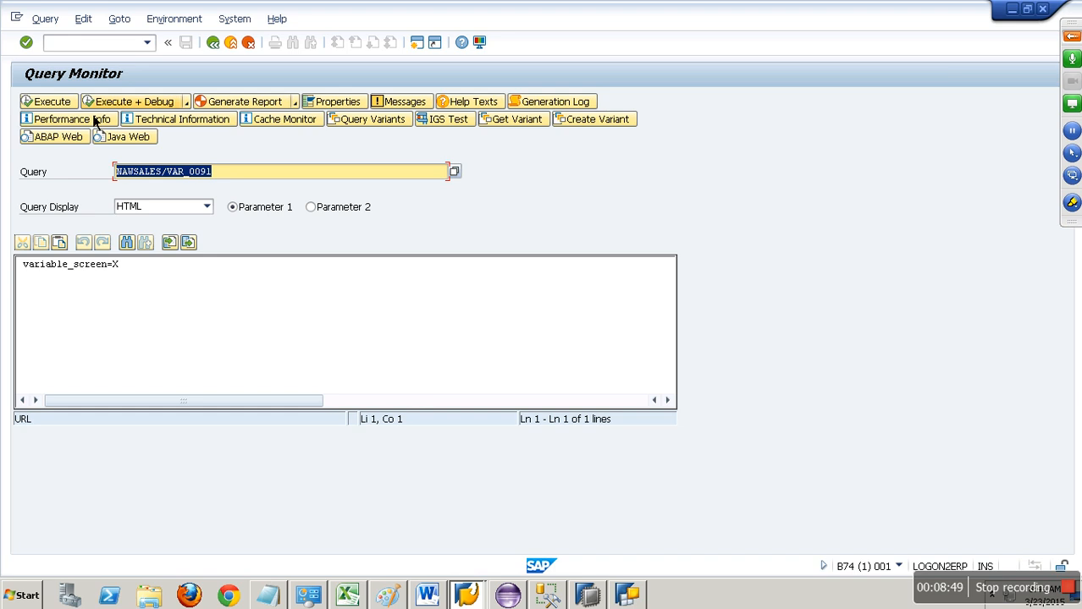
click(53, 102)
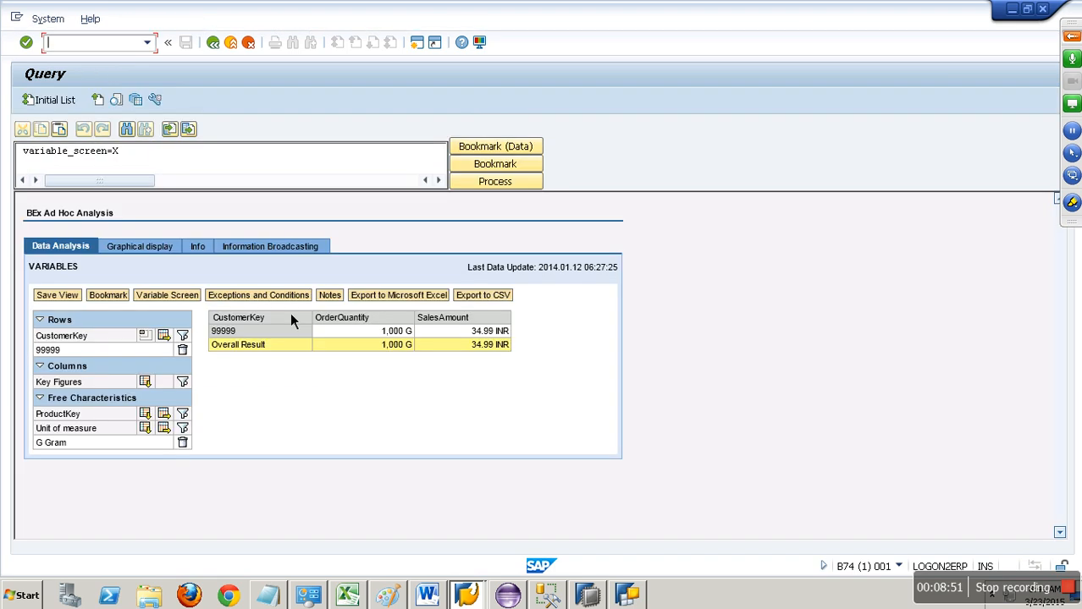
click(171, 297)
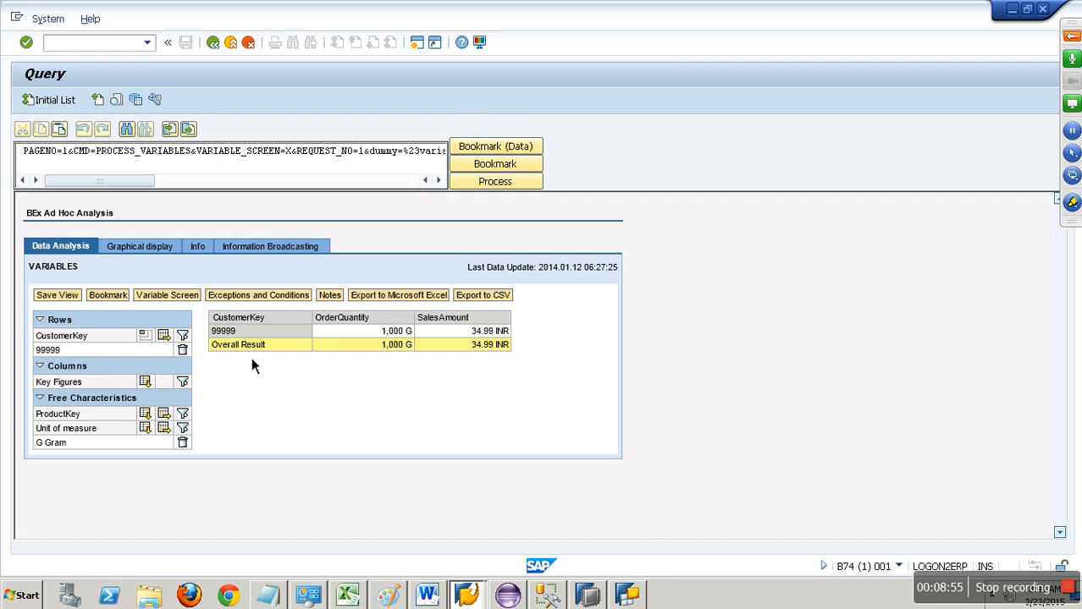
Change the report's CustomerKey filter by deselecting the existing customer key, selecting the first listed one, and transferring the selection
click(183, 349)
click(50, 343)
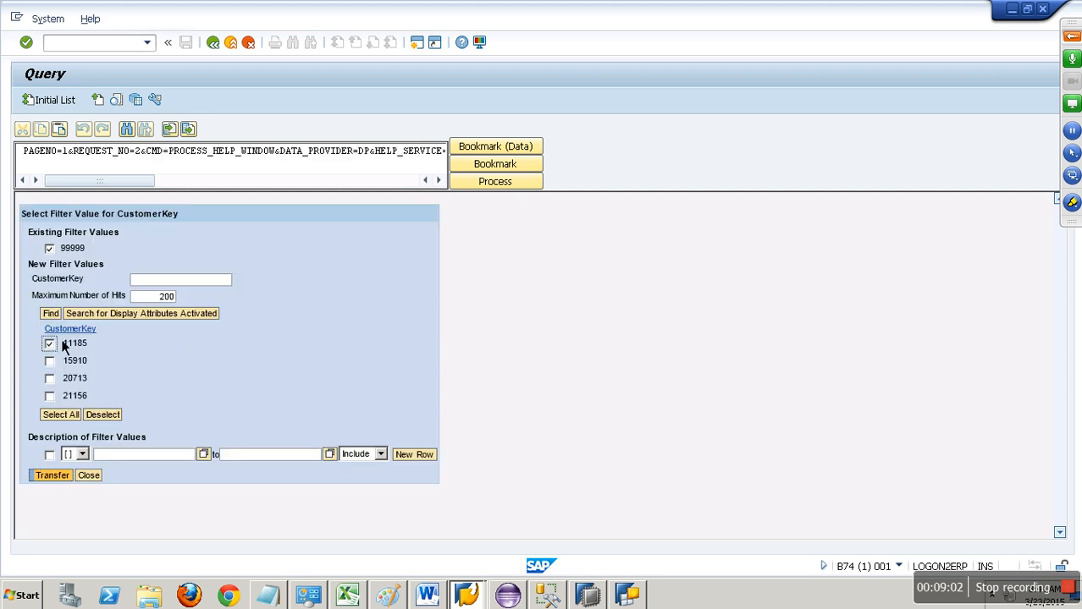
click(49, 248)
click(56, 479)
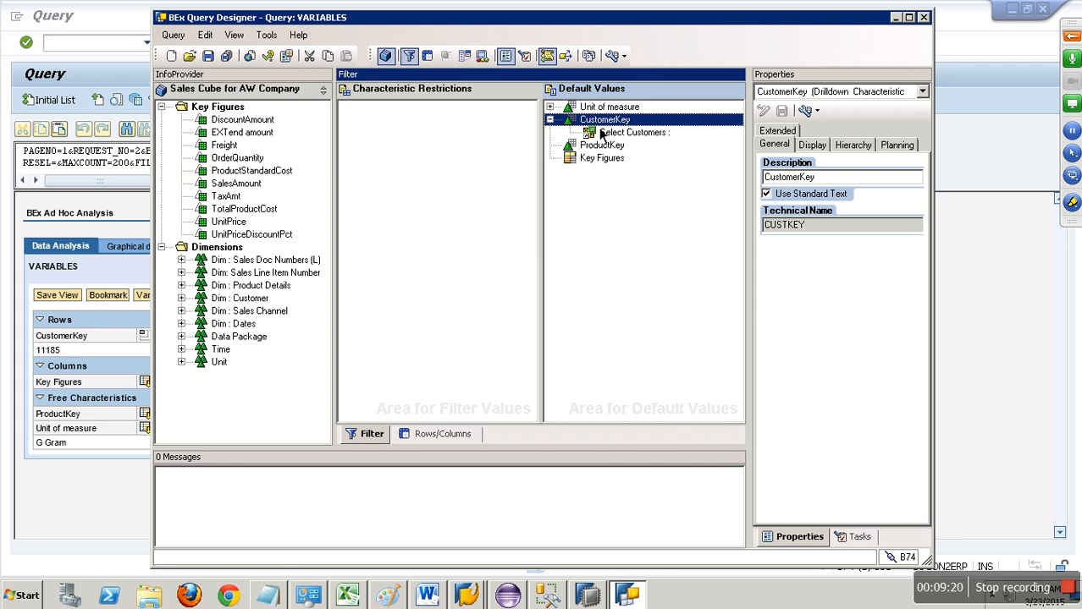
Move CustomerKey with its Select Customers variable from Default Values to Characteristic Restrictions in BEx Query Designer
drag(600, 127, 429, 120)
drag(586, 124, 234, 324)
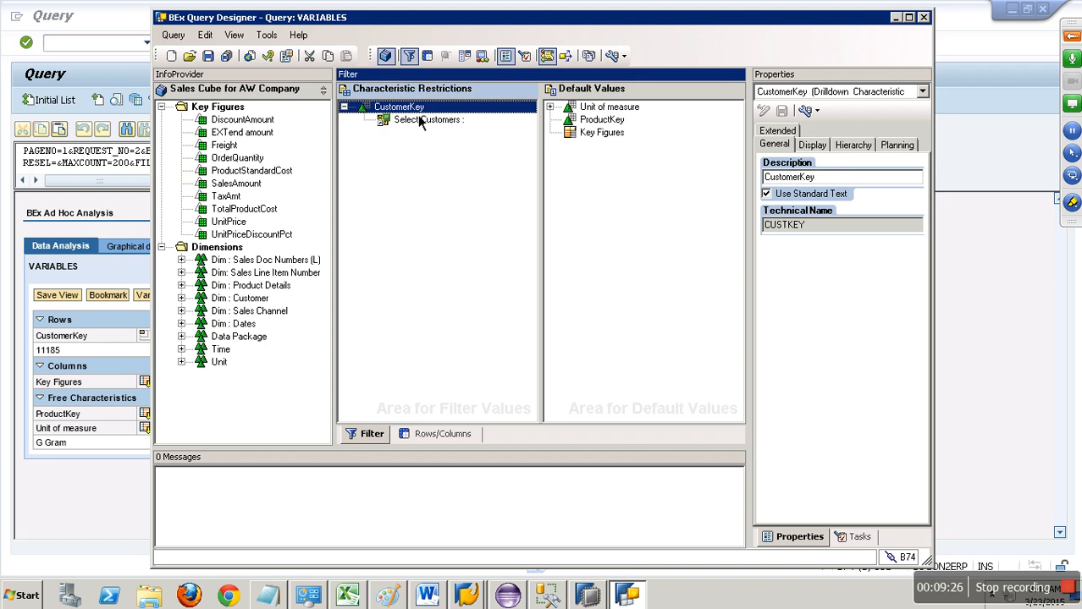
Add CustomerKey from Dim : Customer to the query's rows, return to the filter view, and save the query
click(440, 433)
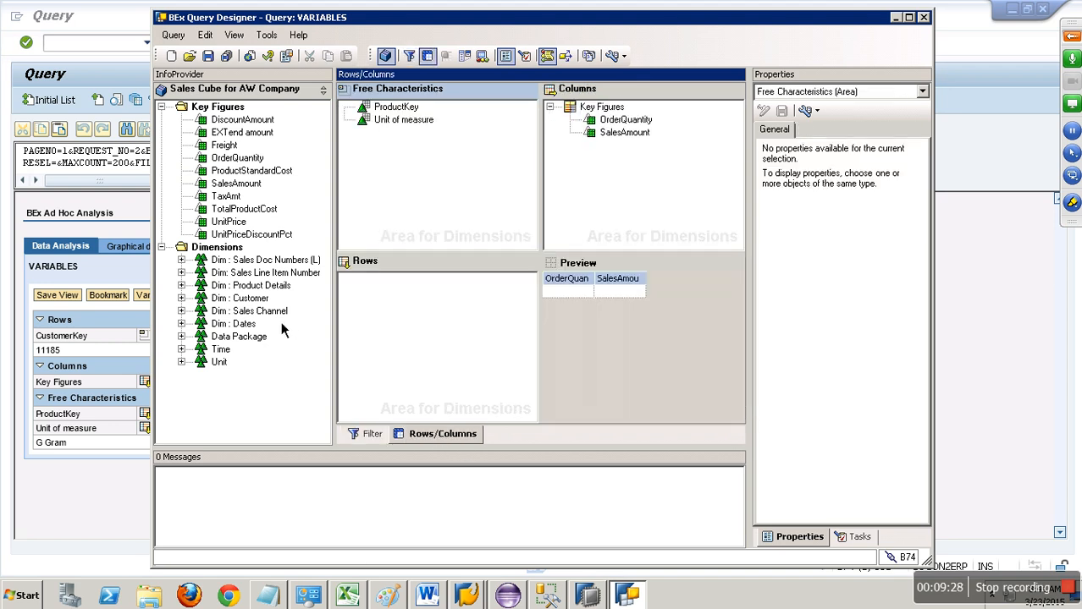
double_click(228, 298)
drag(257, 311, 404, 376)
click(370, 433)
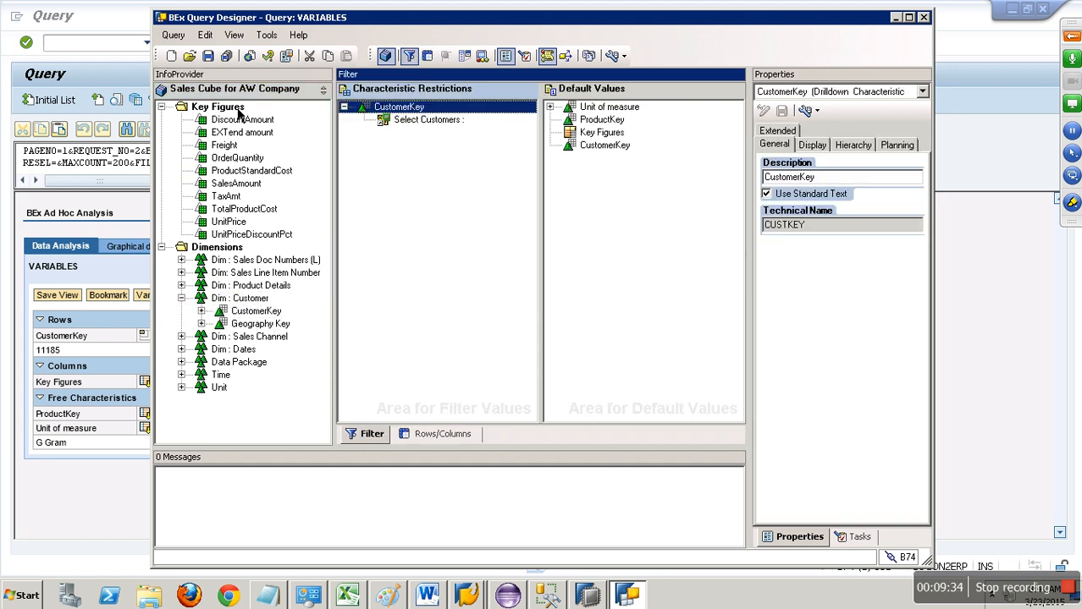
click(209, 56)
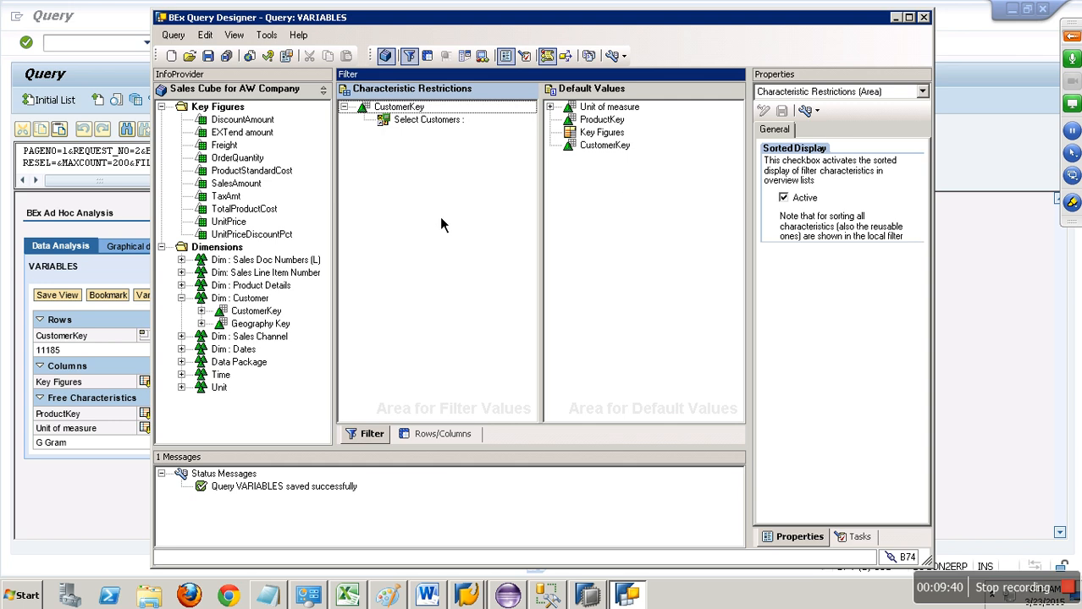
Return to SAP, rerun NAWSALES/VAR_0091 from a restarted RSRT, and open the filter value selection for CustomerKey
click(119, 504)
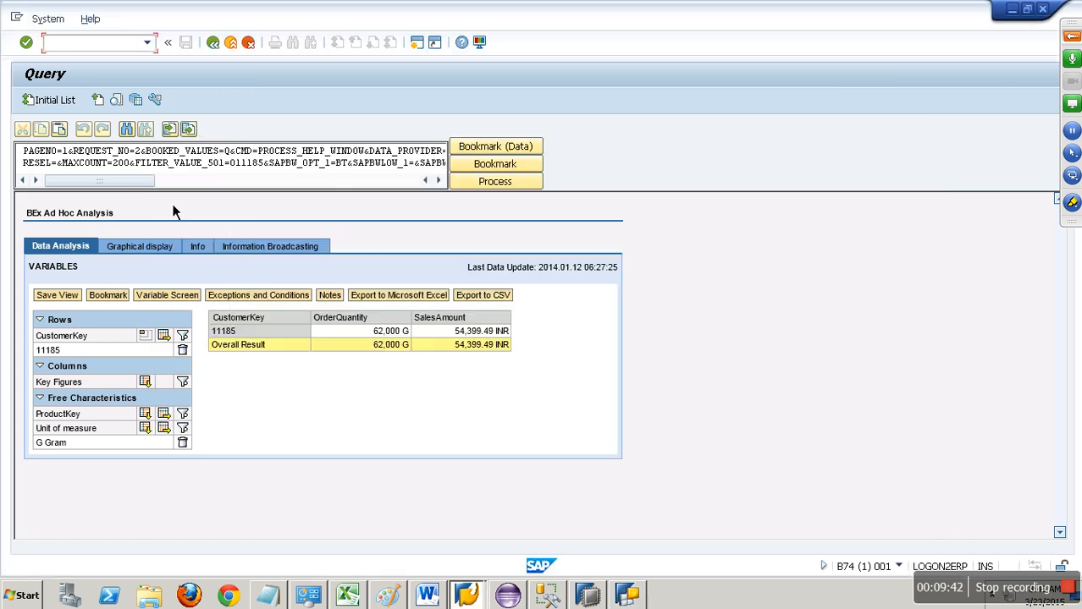
click(147, 43)
click(129, 67)
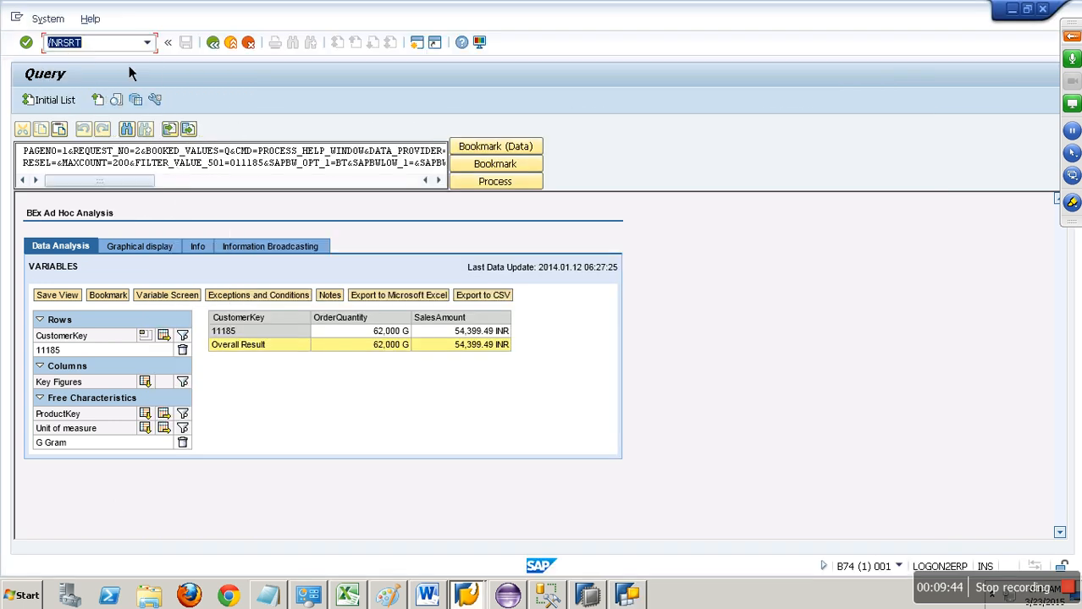
key(Return)
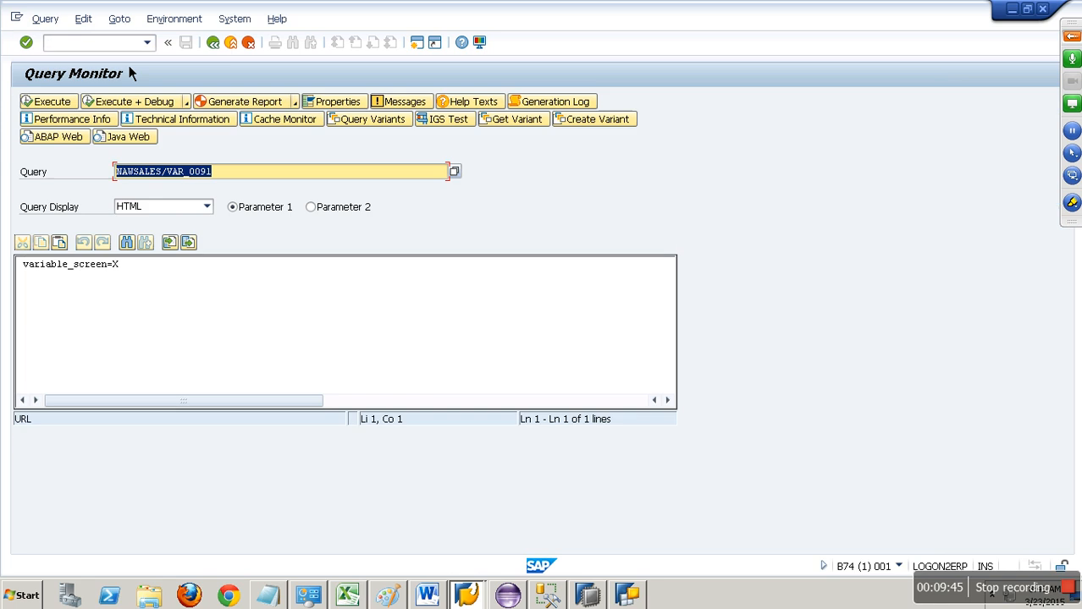
click(69, 104)
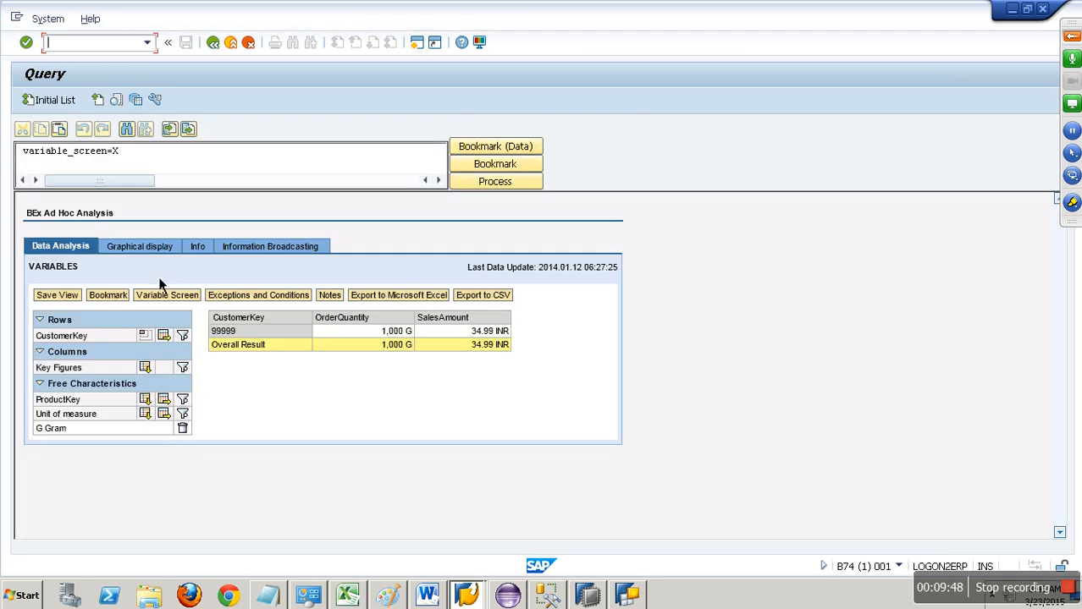
click(182, 335)
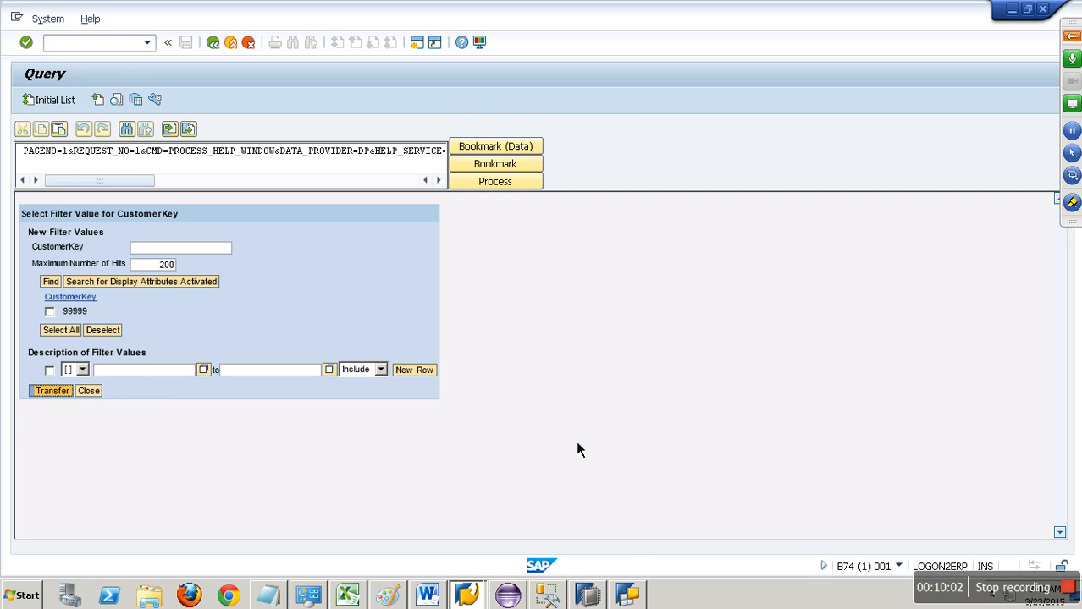
Switch to BEx Query Designer, remove CustomerKey from Characteristic Restrictions, and show the query's rows and columns layout
click(631, 600)
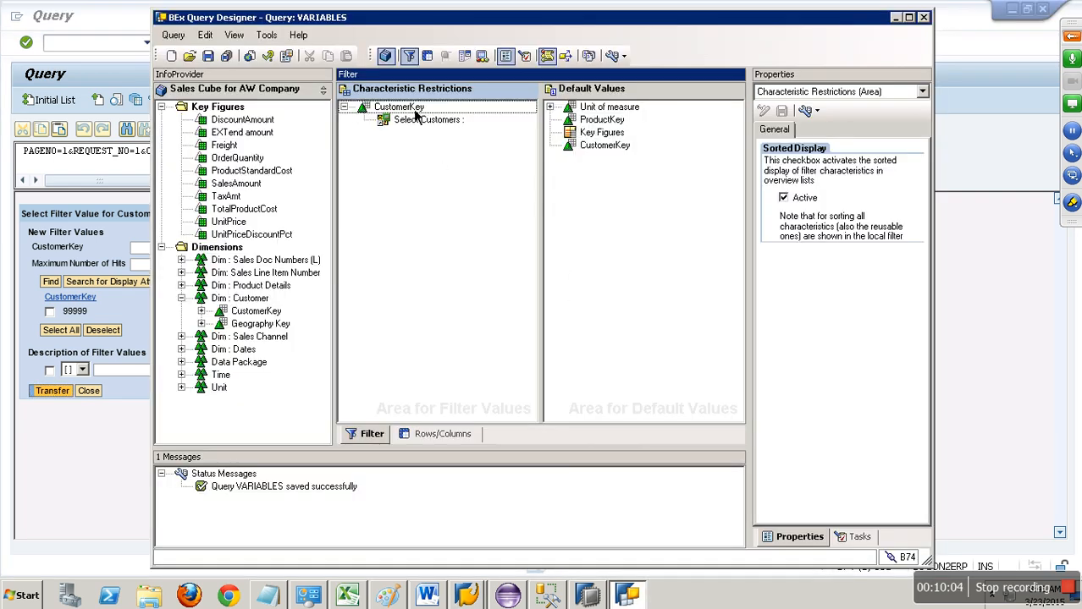
drag(411, 110, 302, 154)
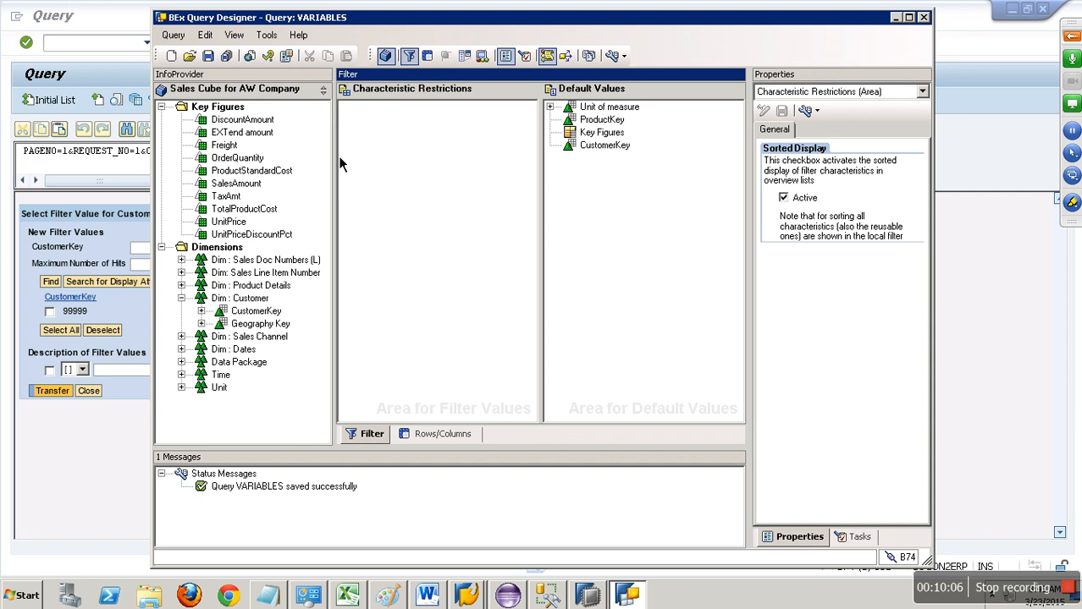
click(441, 433)
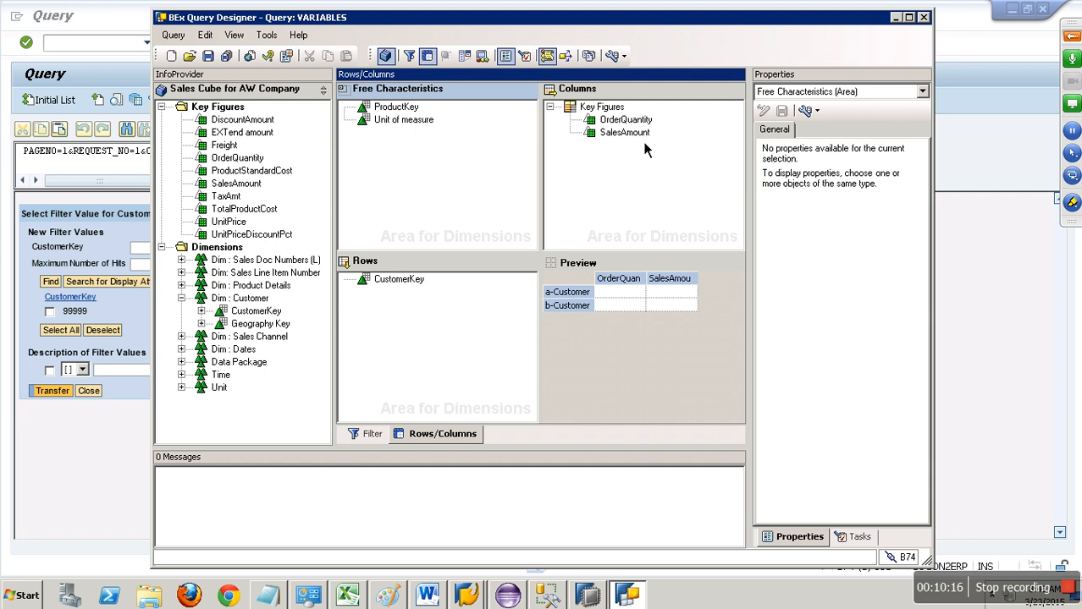
Insert a new selection into the Key Figures structure in the columns and open it for editing
click(614, 110)
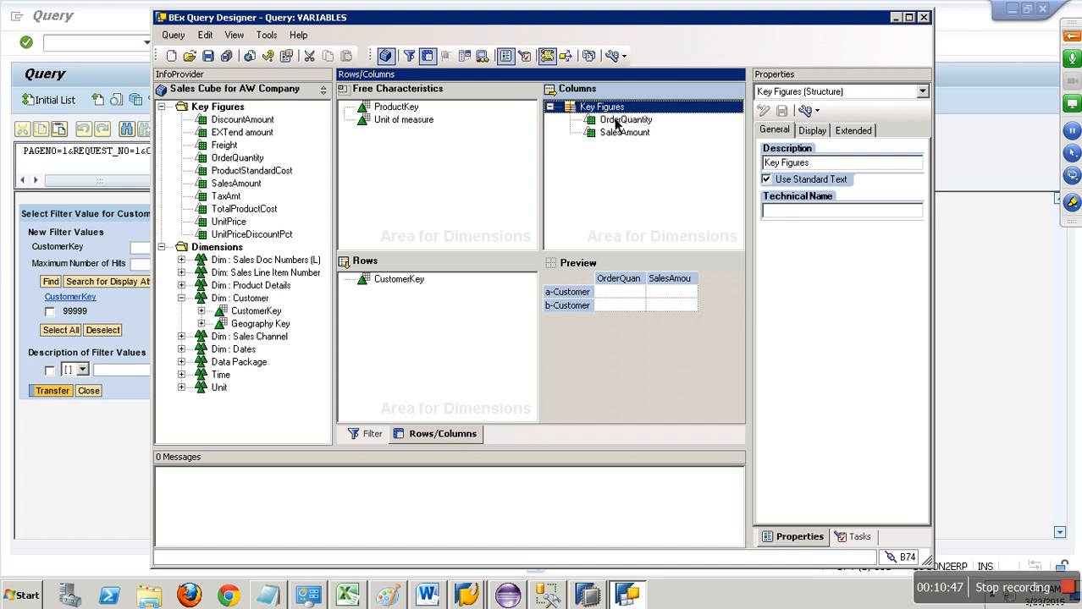
right_click(586, 114)
click(618, 138)
click(614, 119)
right_click(630, 119)
click(662, 127)
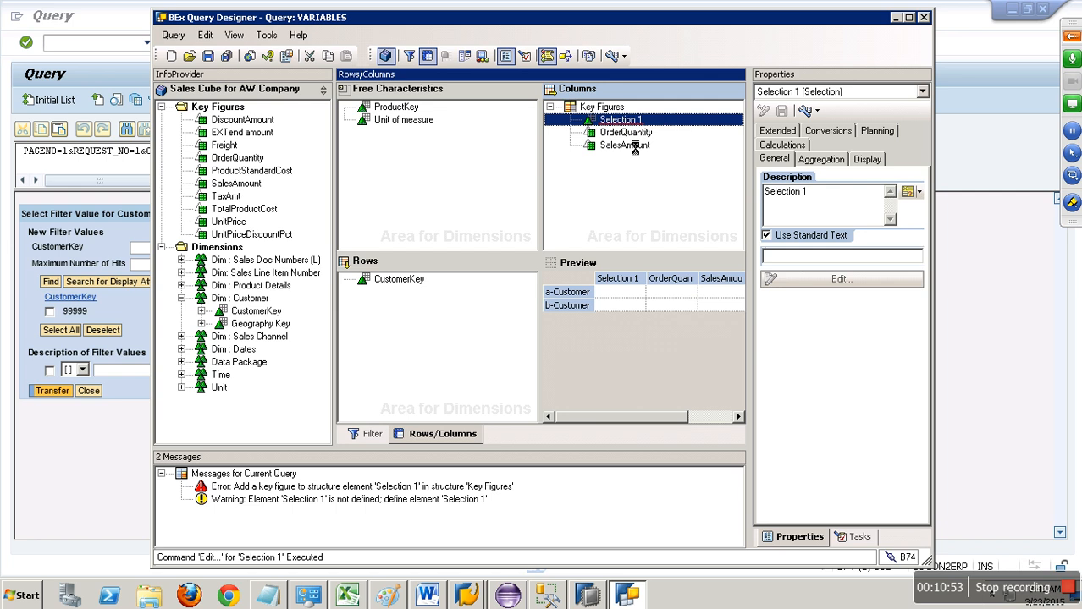
Describe the selection as "Amt for Given Year" and add the SalesAmount key figure to its details
drag(414, 129, 243, 110)
text(Amt)
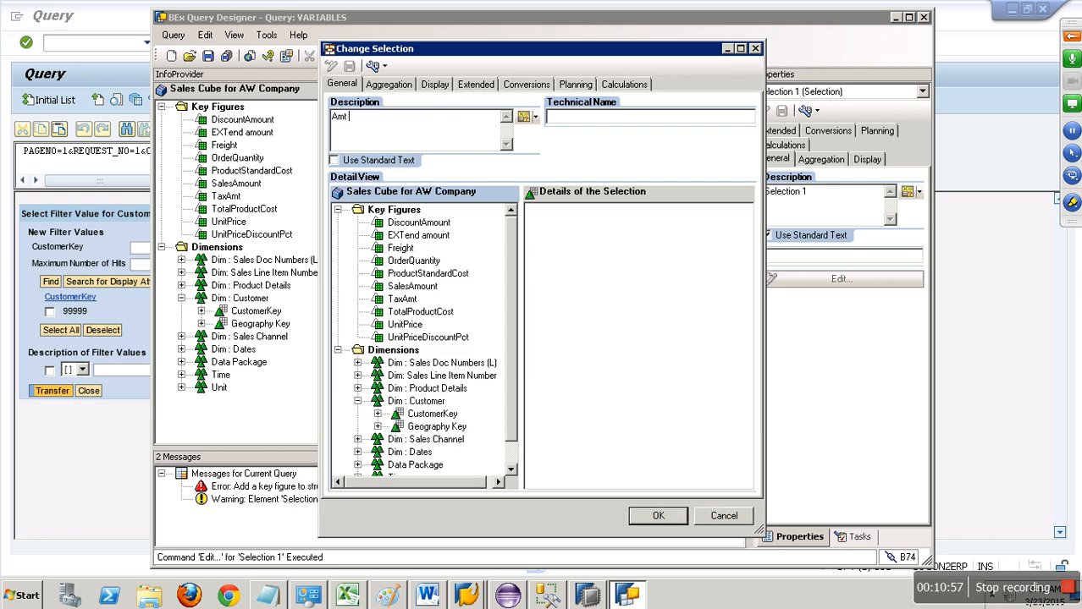
text( for Given Year)
click(427, 288)
drag(434, 294, 594, 260)
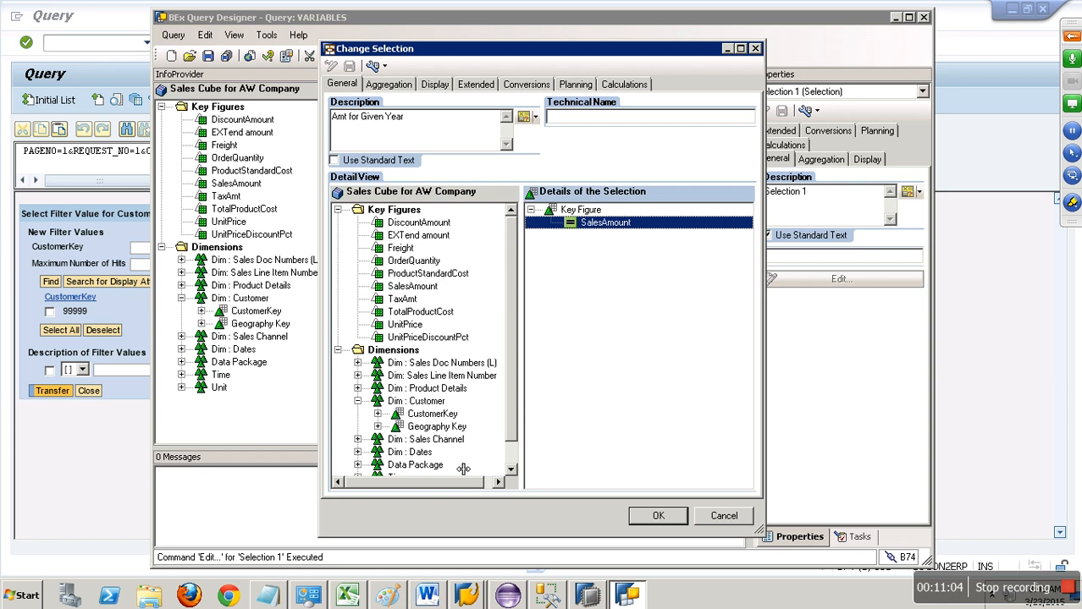
Add Calendar year from the Time dimension to the selection and list the variables available for restricting it
click(515, 469)
click(357, 452)
drag(455, 443, 611, 265)
right_click(609, 239)
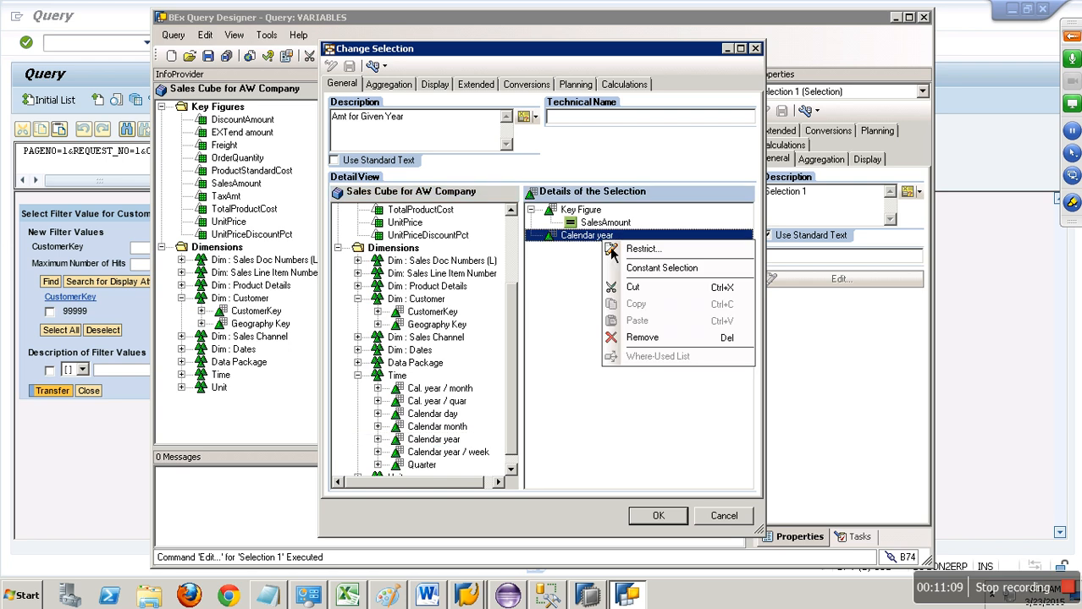
click(628, 247)
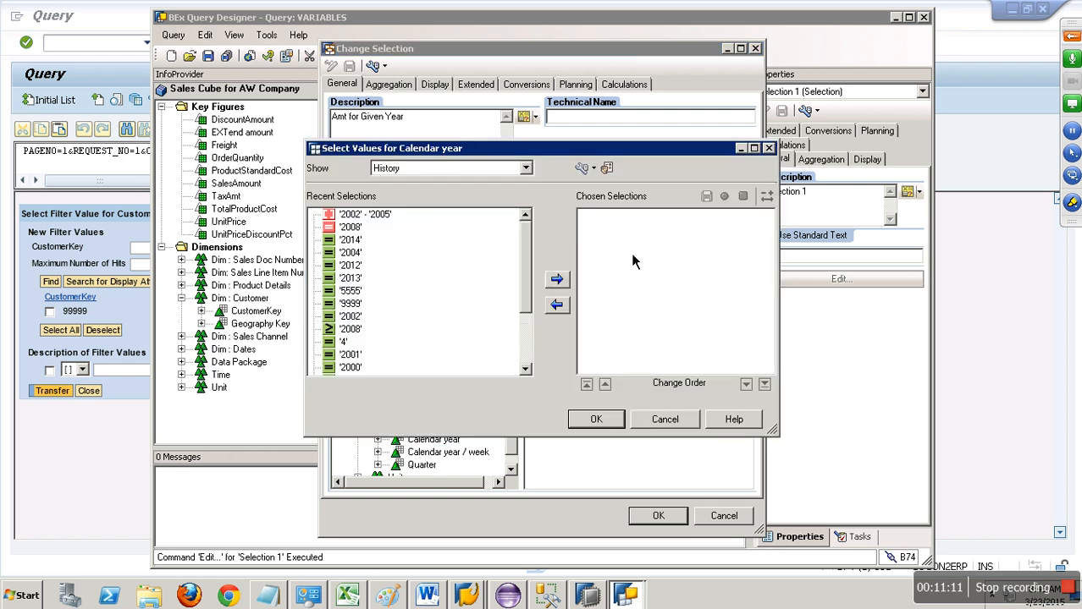
click(525, 167)
click(415, 224)
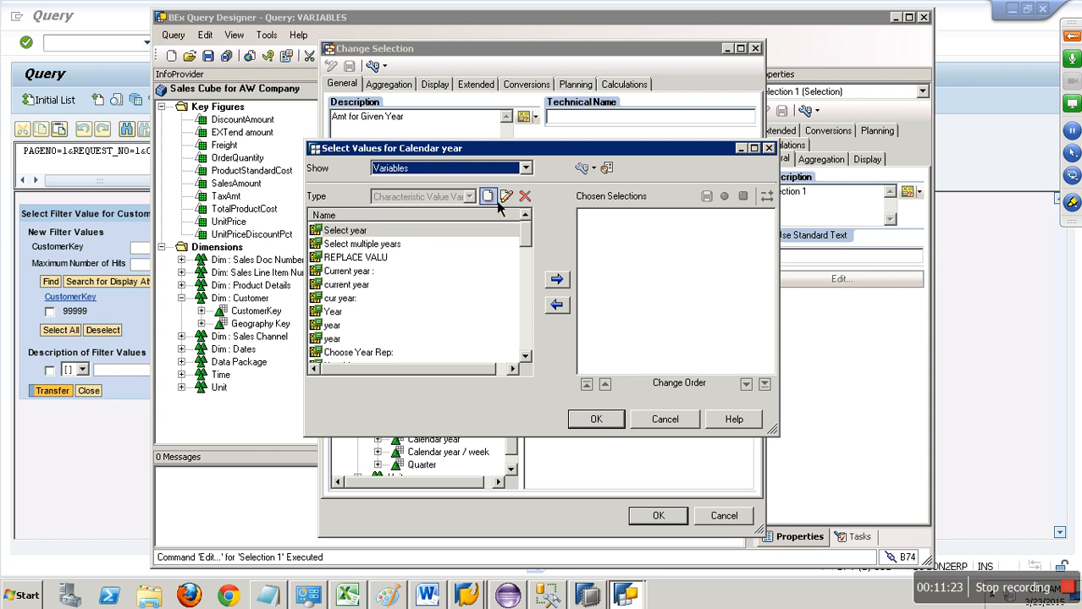
Create a Calendar year variable with the description "Choose Year" and the technical name ZYEAR99
click(489, 197)
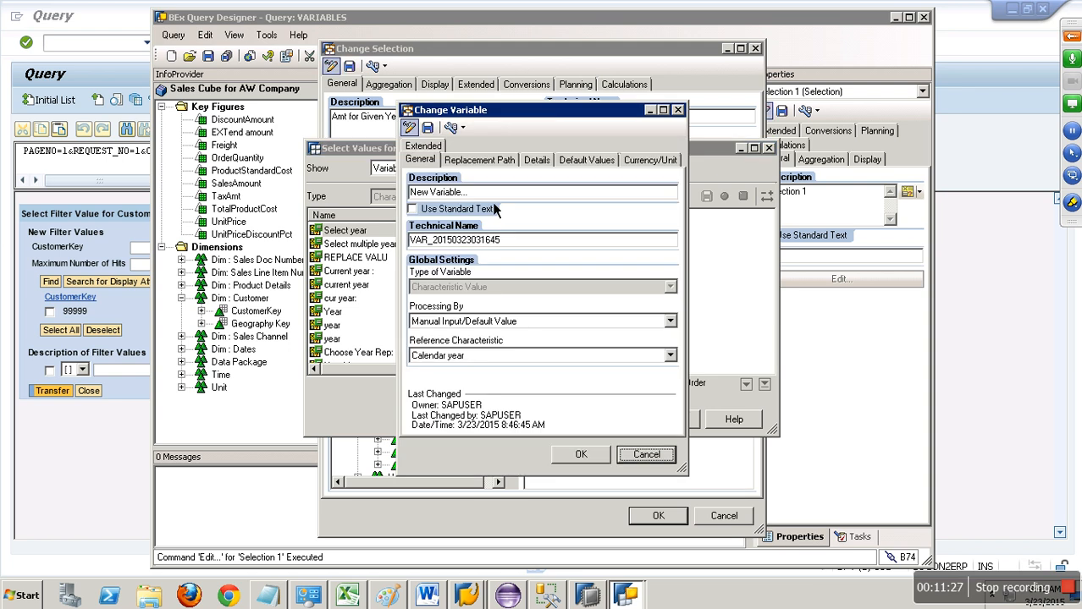
drag(485, 194, 333, 203)
text(Choos)
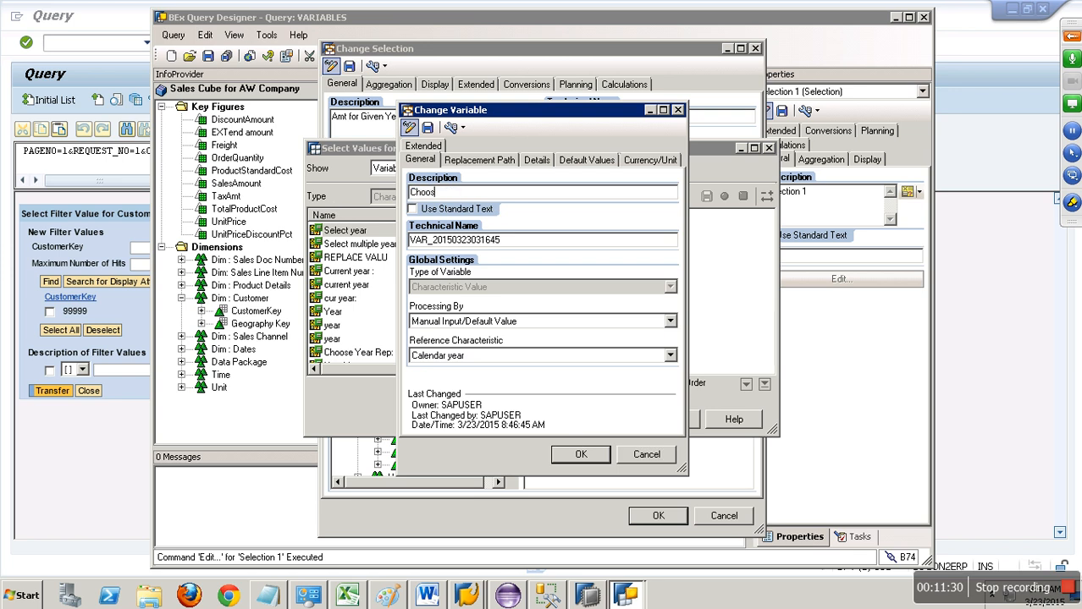
text(e Year)
drag(519, 253, 373, 245)
text(Z)
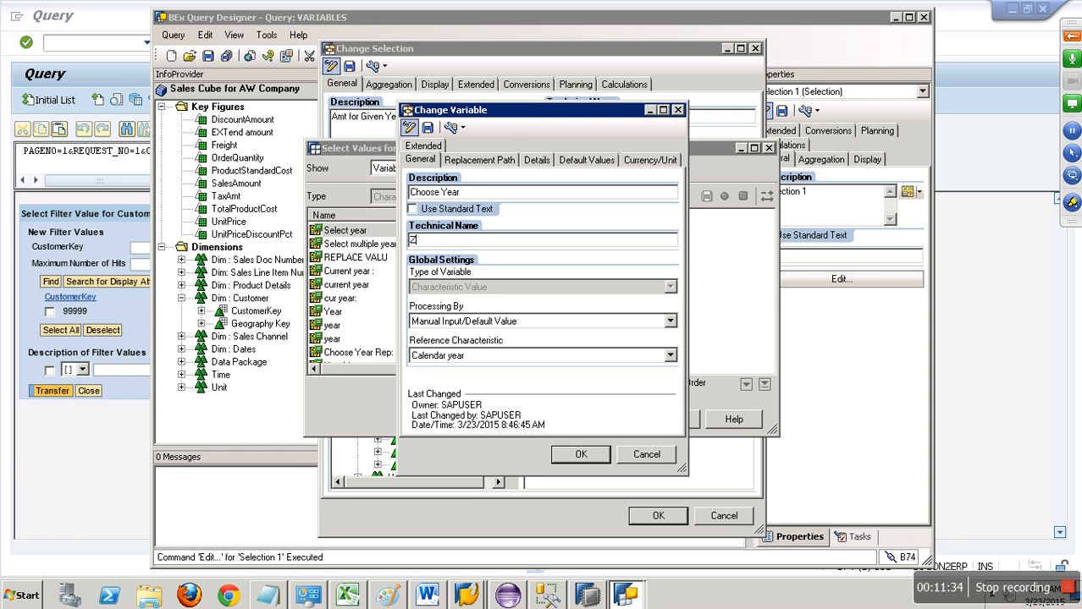
text(YEAR99)
Check the new variable's detail settings, save the variable, and close its editor
click(536, 160)
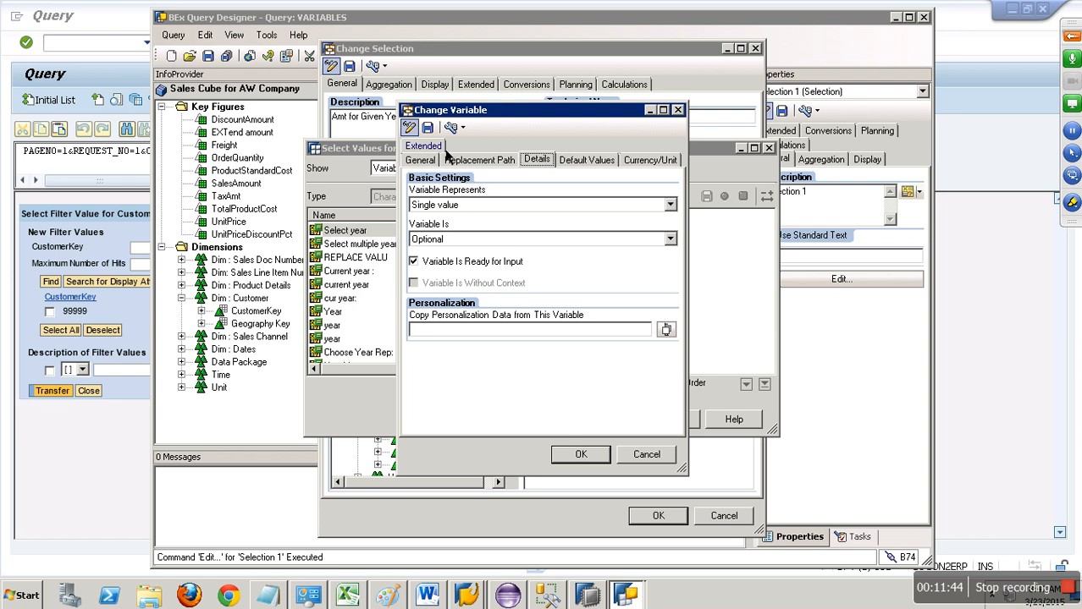
click(429, 129)
click(569, 335)
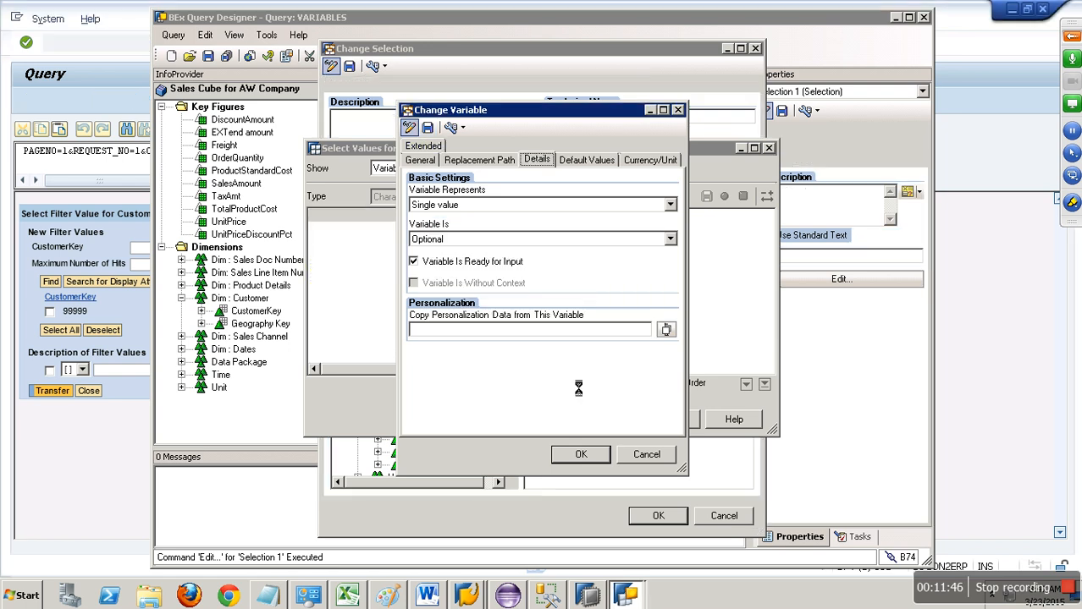
click(595, 461)
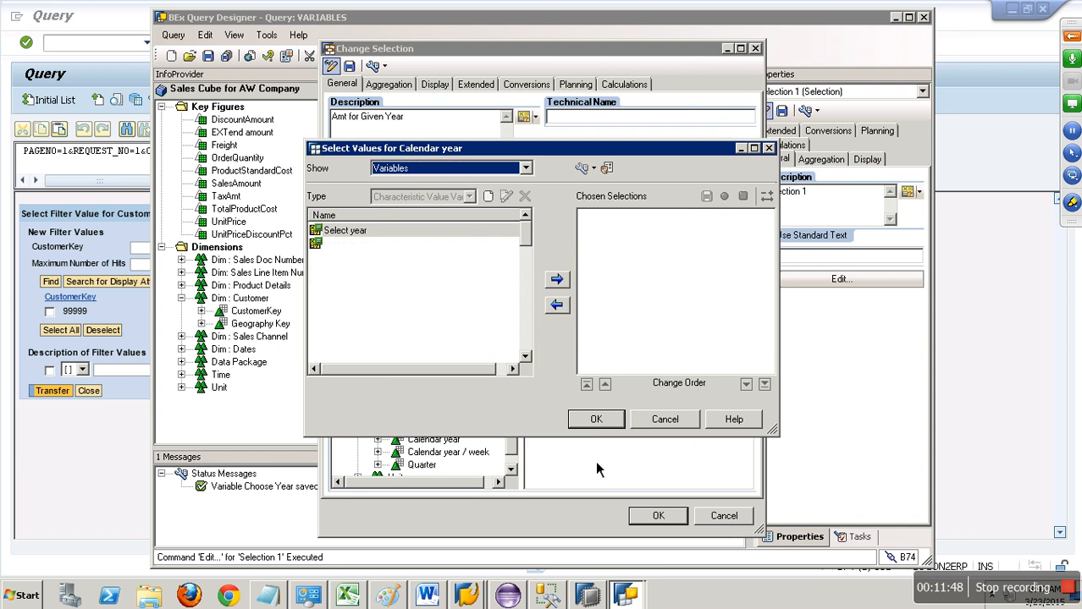
Restrict Calendar year with the ZYEAR99 Choose Year variable, using technical names to find it, accept the selection, and save the query
click(582, 169)
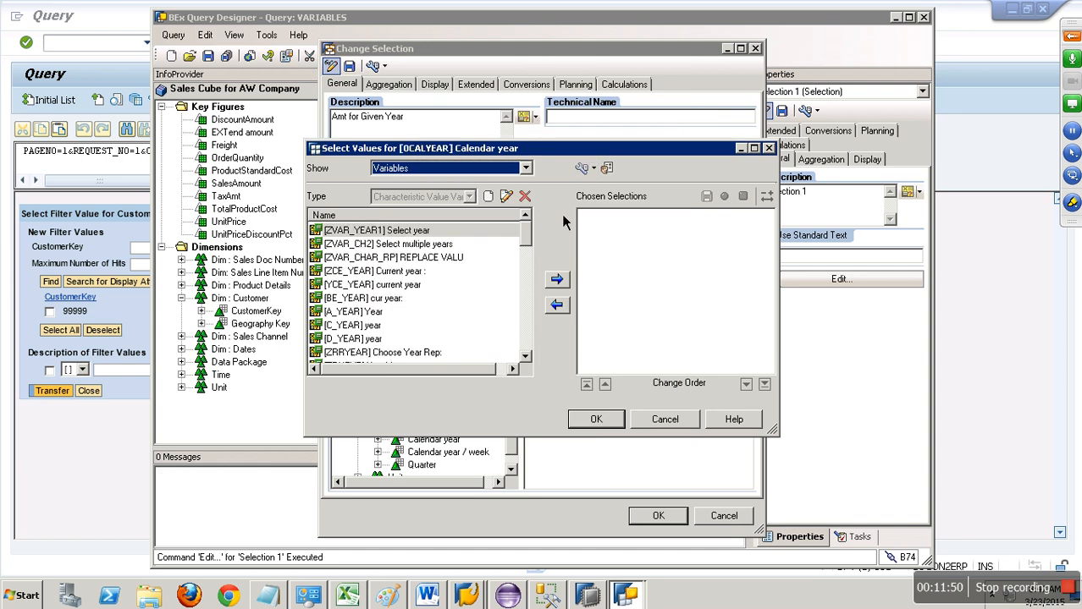
drag(529, 245, 535, 332)
click(453, 217)
drag(532, 245, 529, 354)
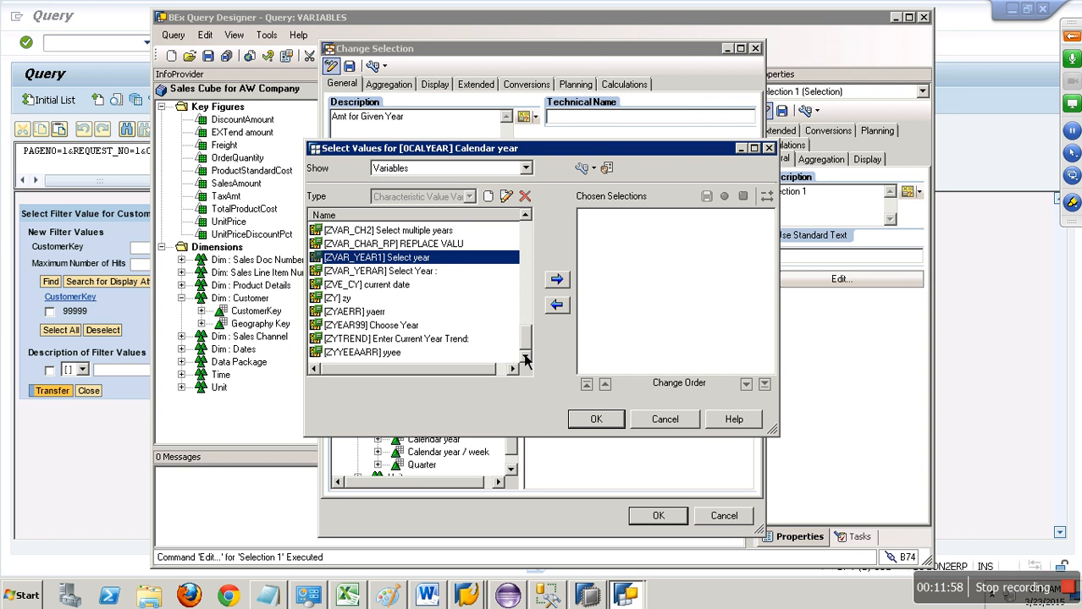
click(428, 328)
click(558, 280)
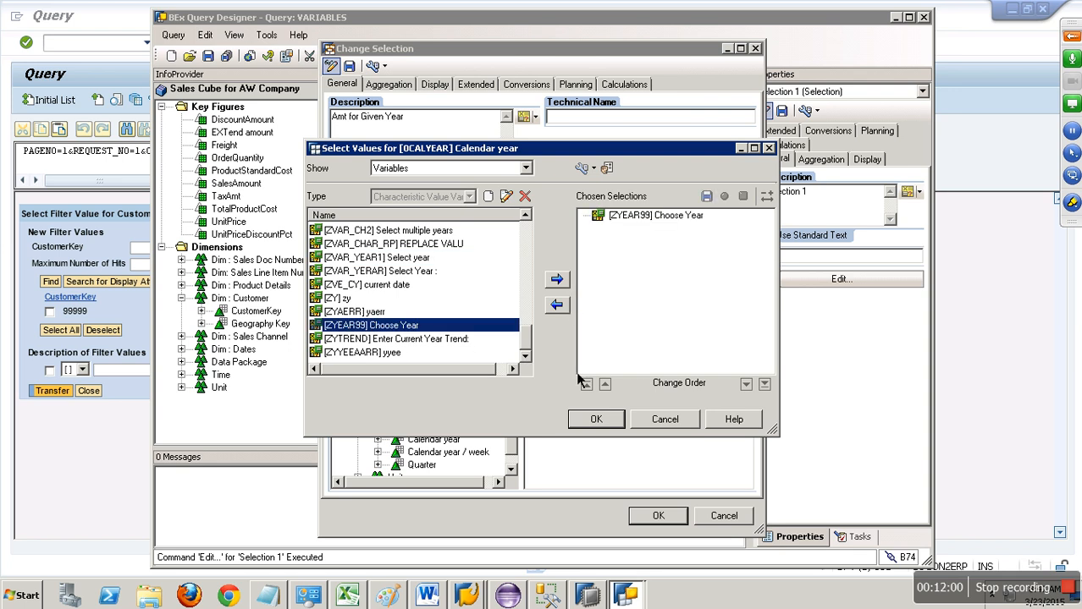
click(595, 419)
click(657, 516)
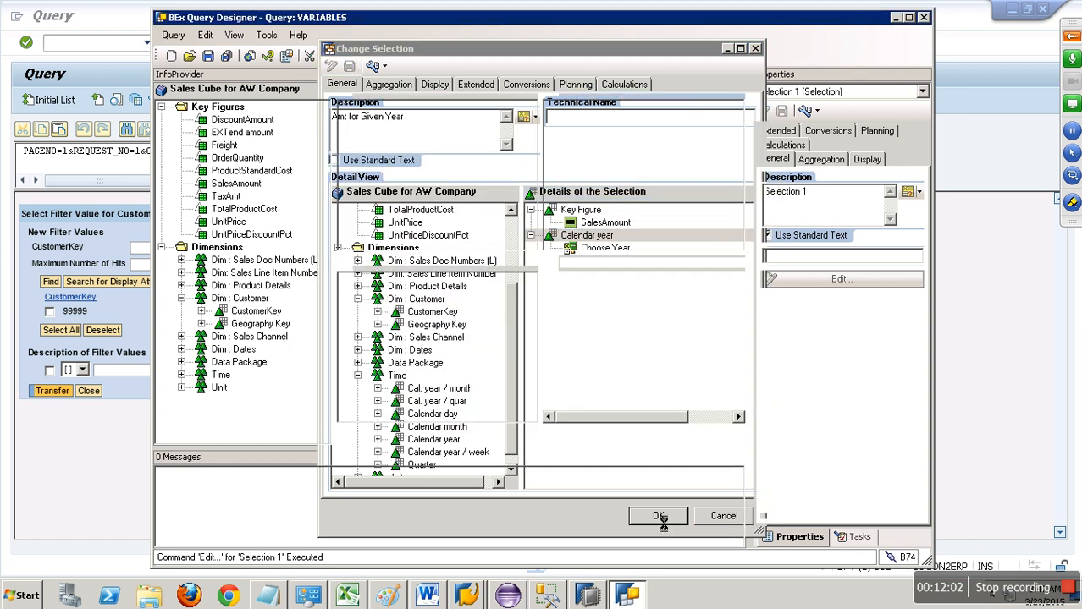
click(370, 438)
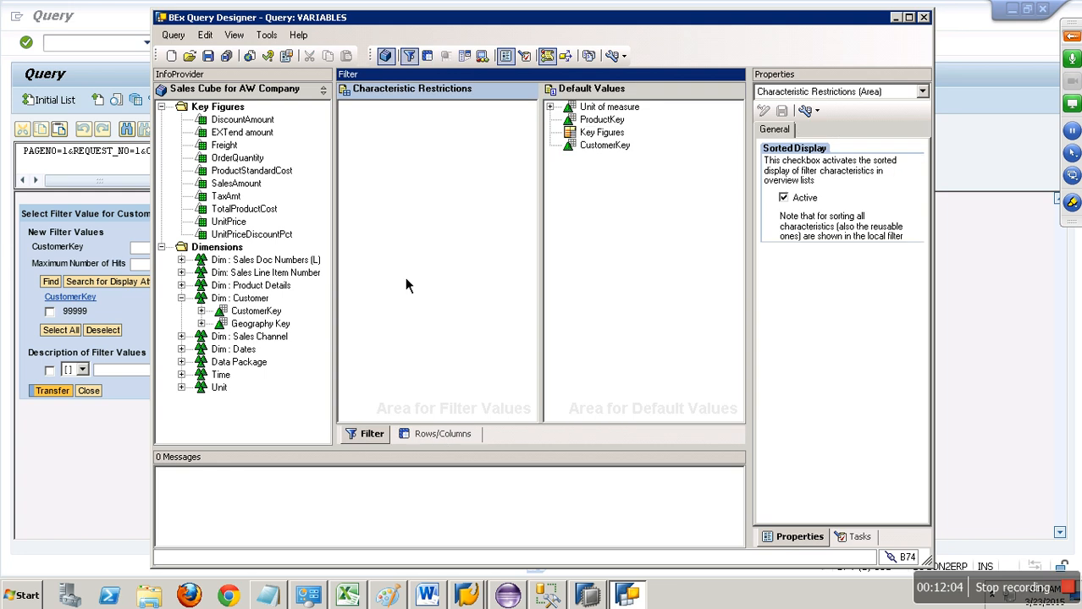
click(207, 55)
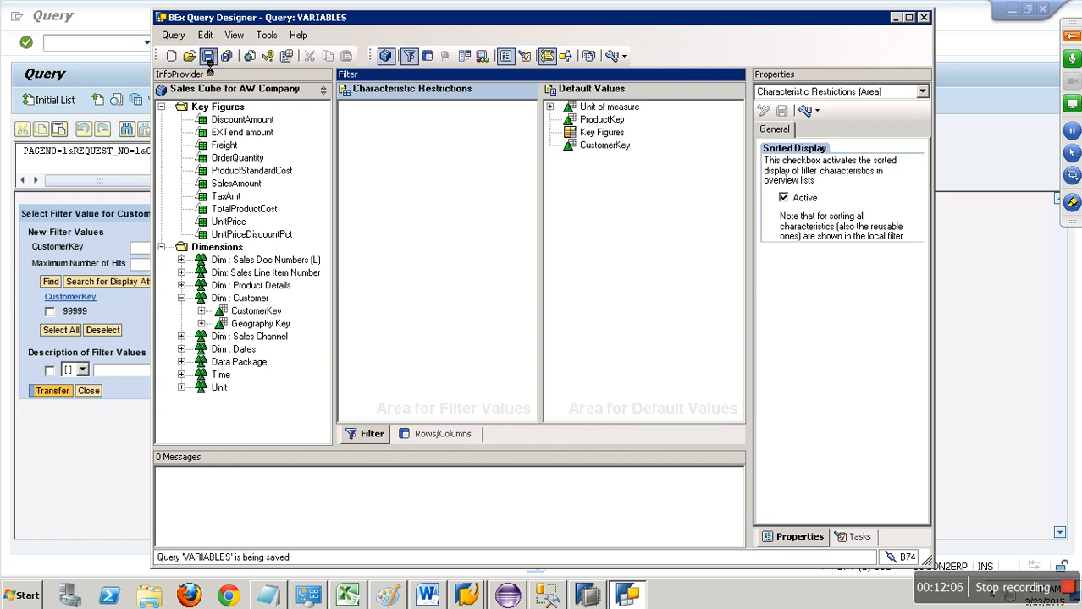
Switch to SAP, start NAWSALES/VAR_0091 from a restarted RSRT, and run the report with Choose Year set to 2012
click(82, 465)
click(147, 42)
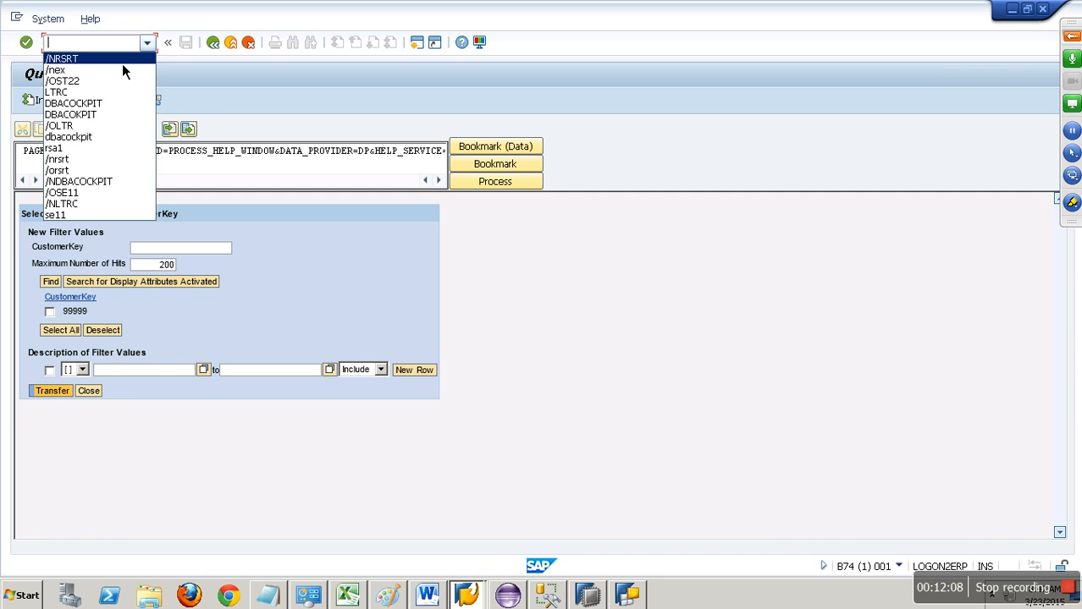
click(122, 61)
key(Return)
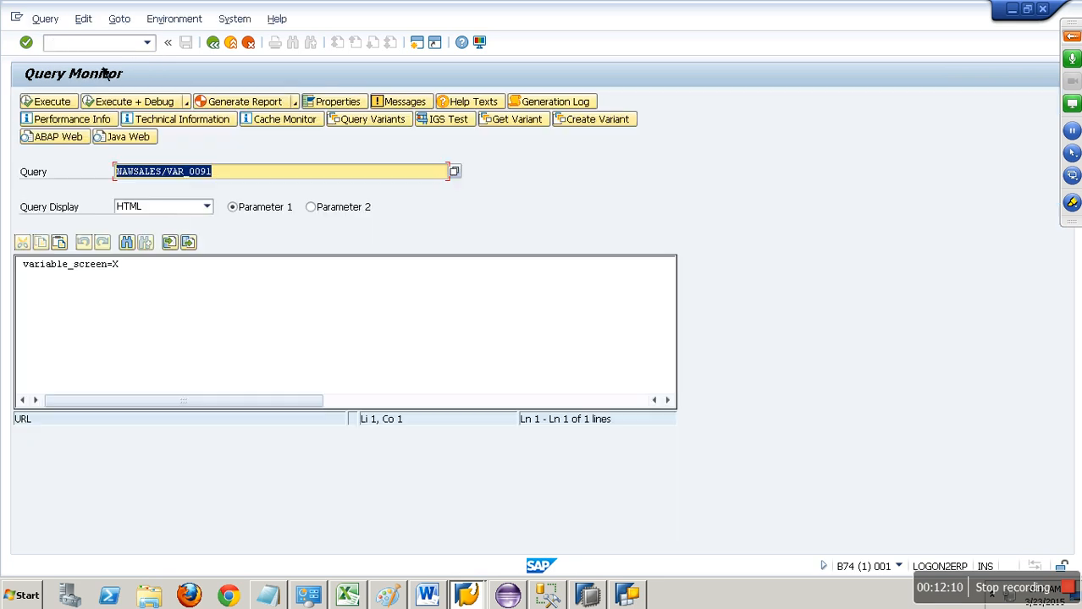
click(35, 101)
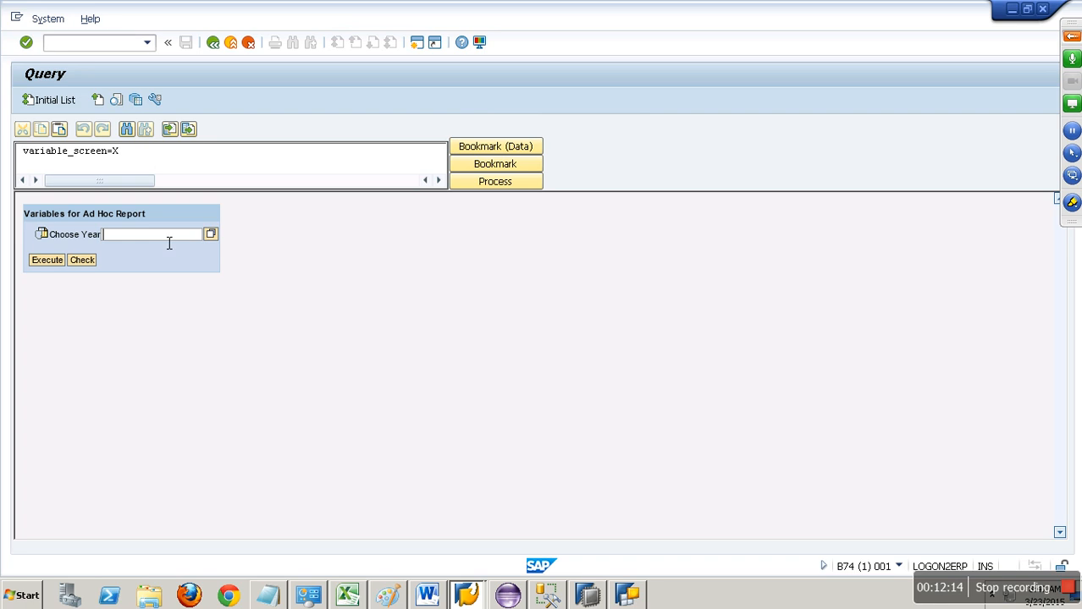
text(2012)
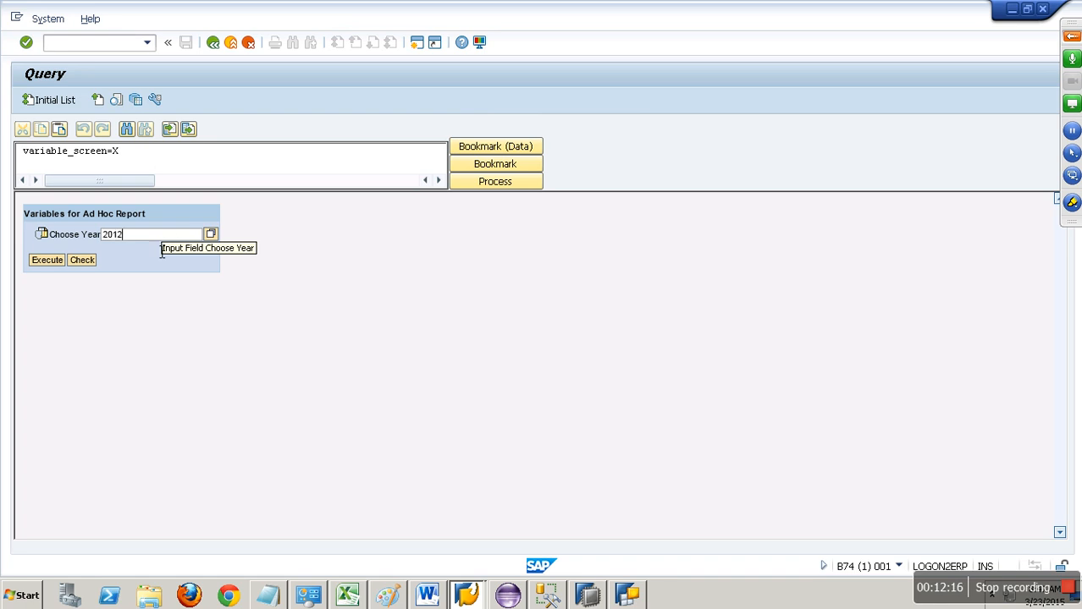
click(54, 264)
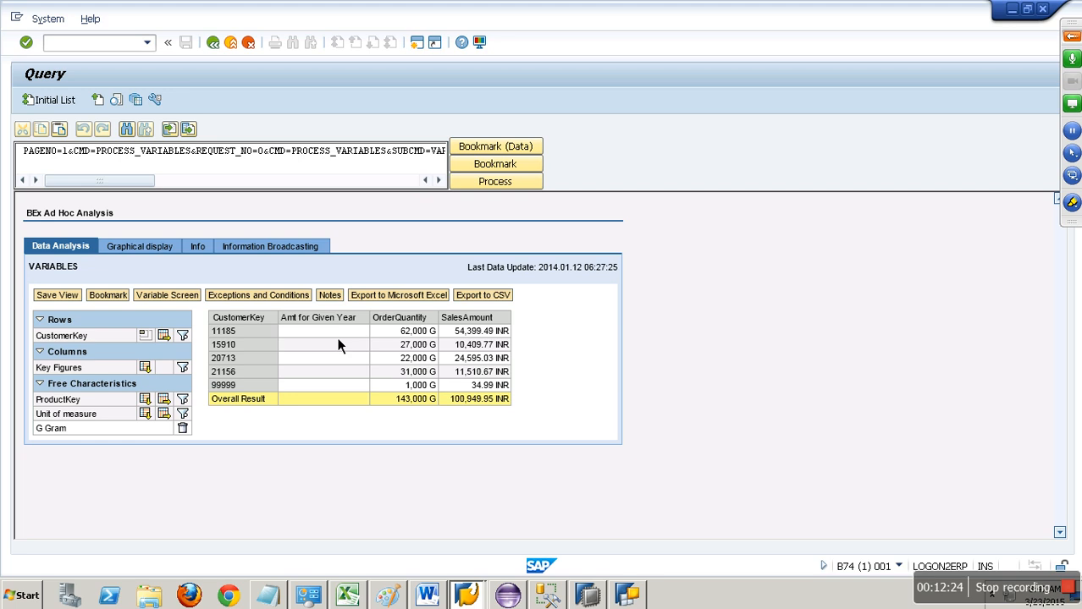
Reopen the report's variable screen, change Choose Year to 2014, and execute the report
click(191, 298)
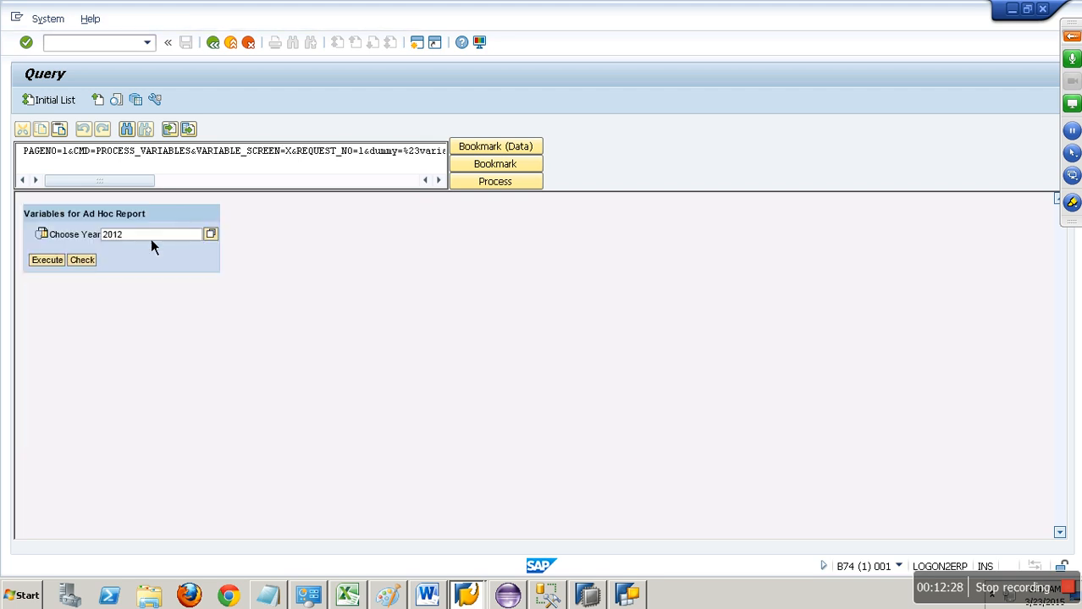
text(4)
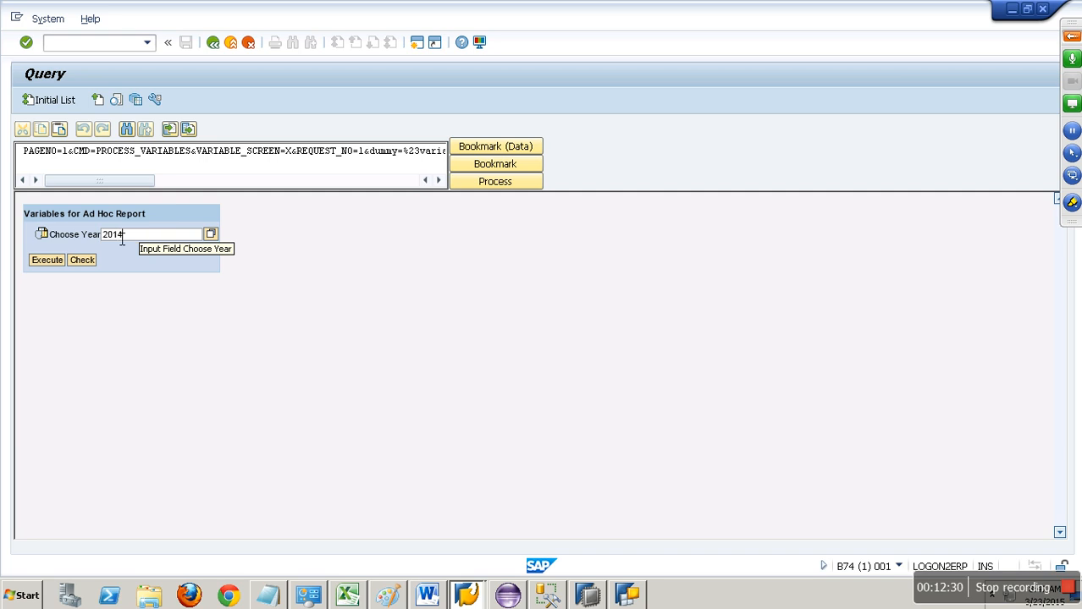
click(55, 265)
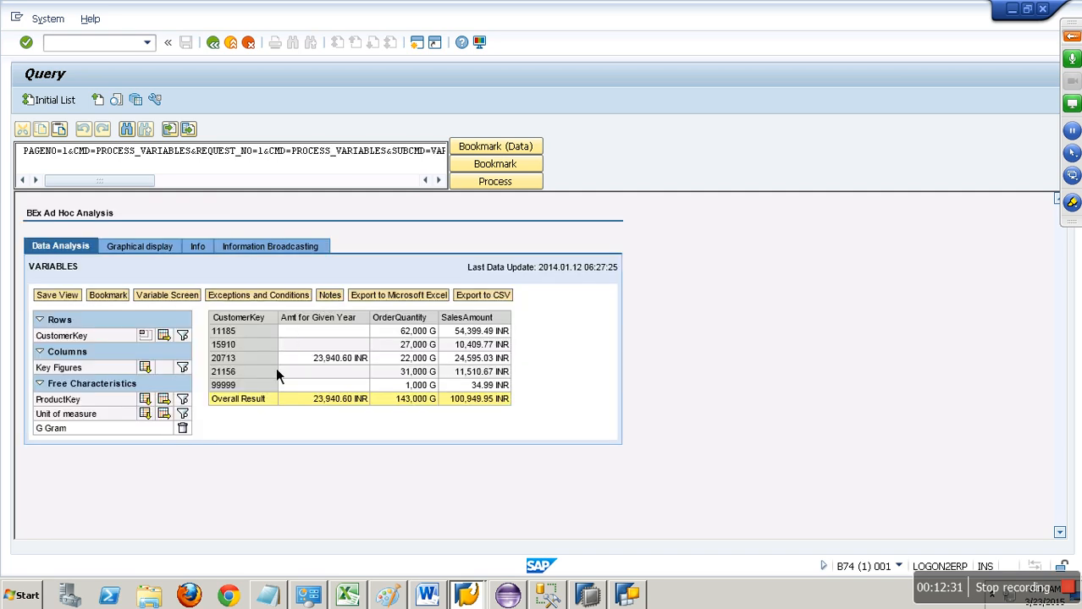
Open RSA1 in a new session and display the data of the NAWSALES cube under Qbex Info Area in Favorites
drag(312, 364, 370, 363)
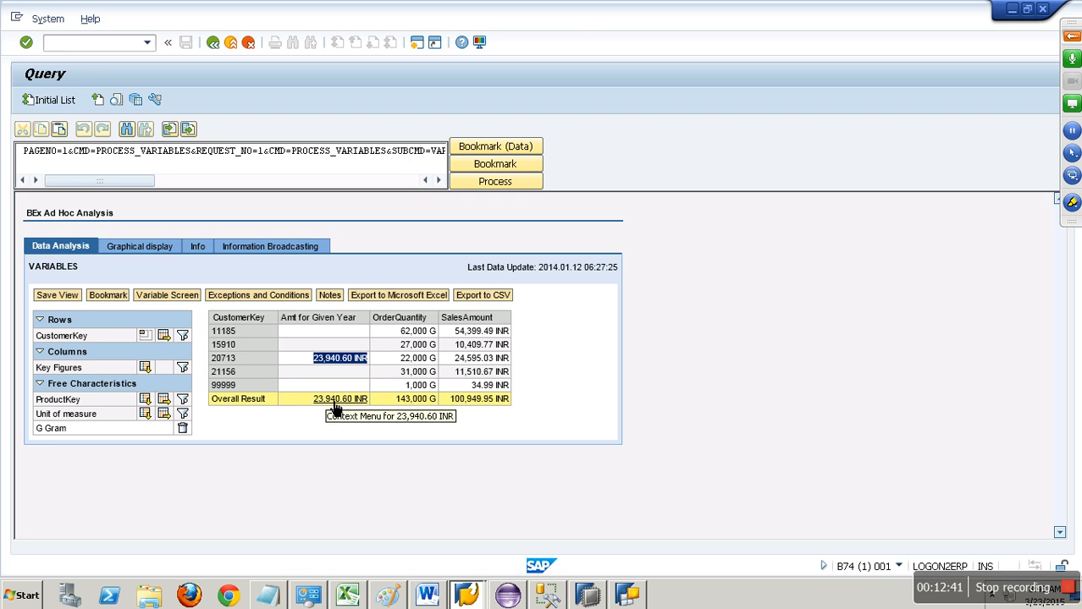
text(/orsa1)
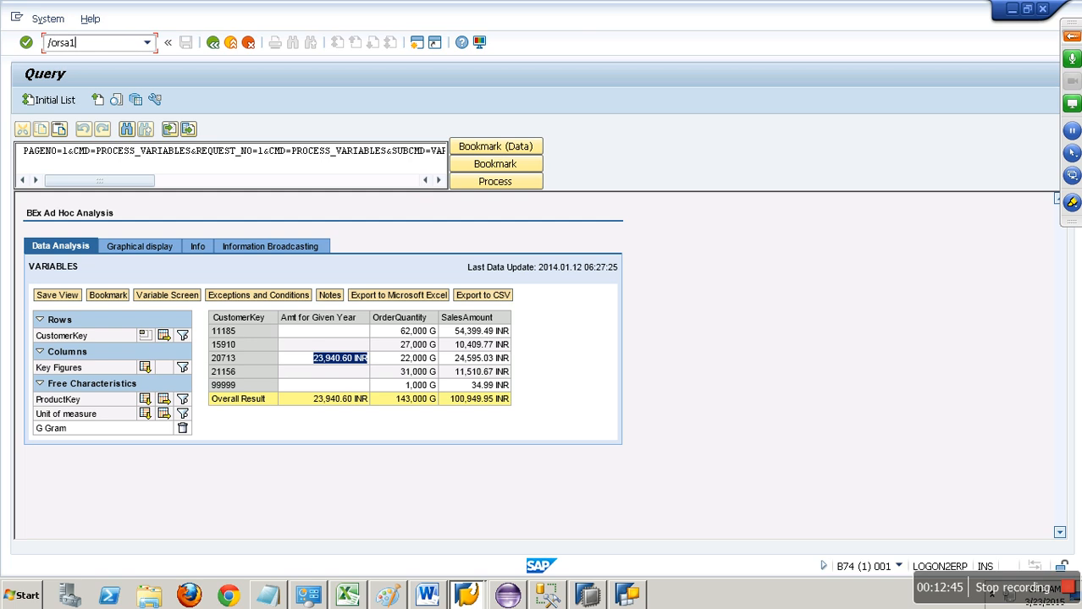
key(Return)
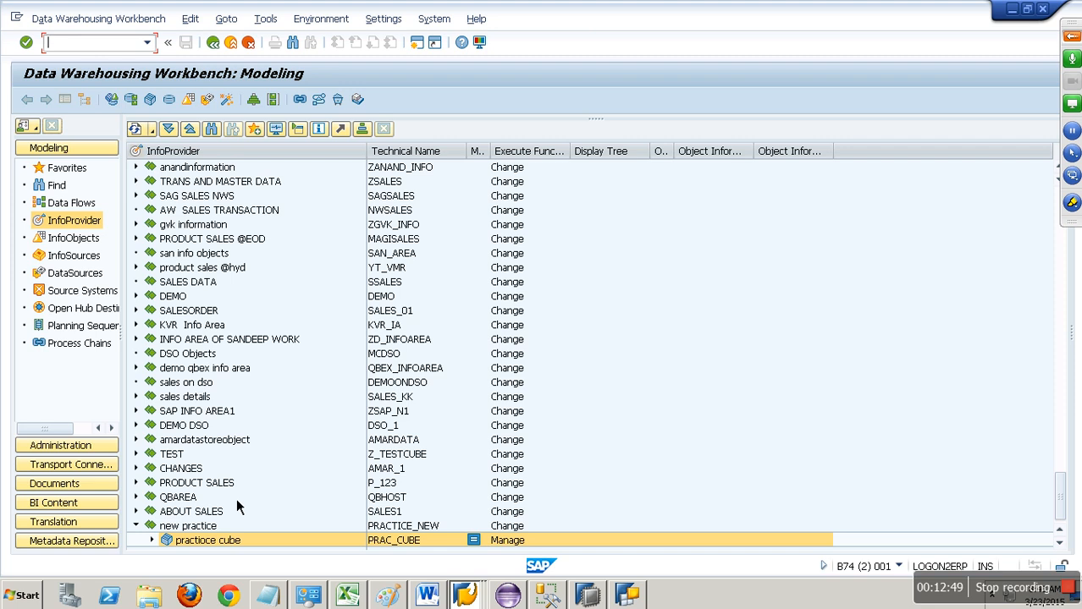
click(90, 173)
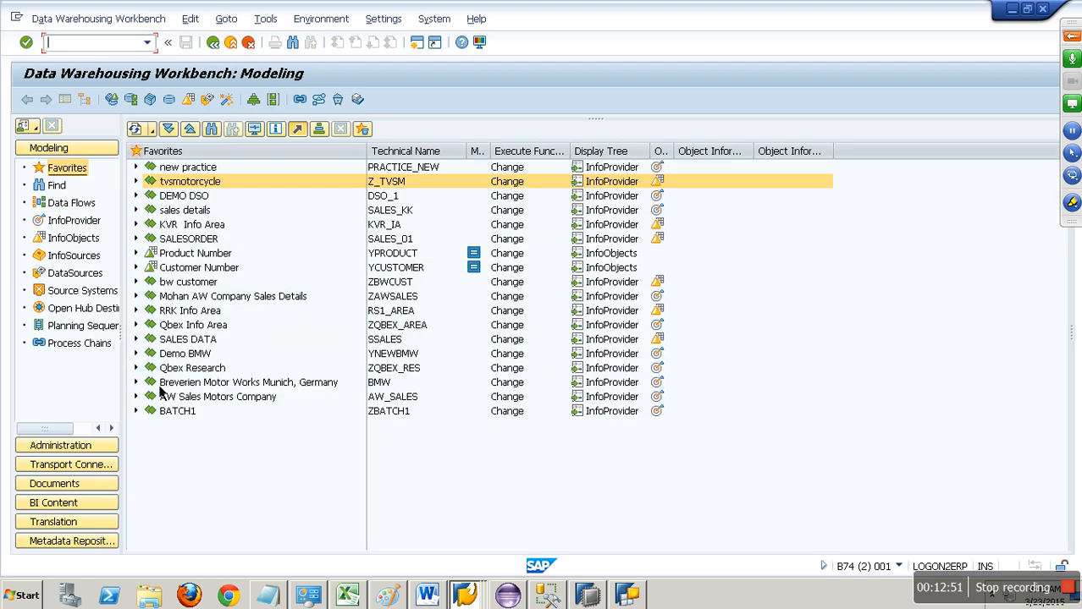
click(139, 370)
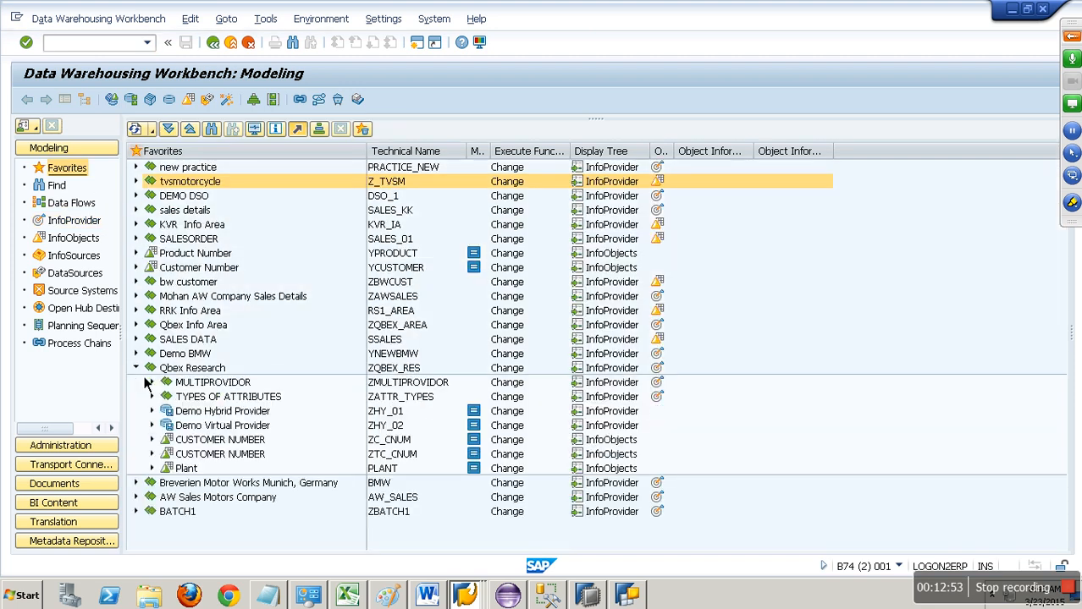
click(136, 326)
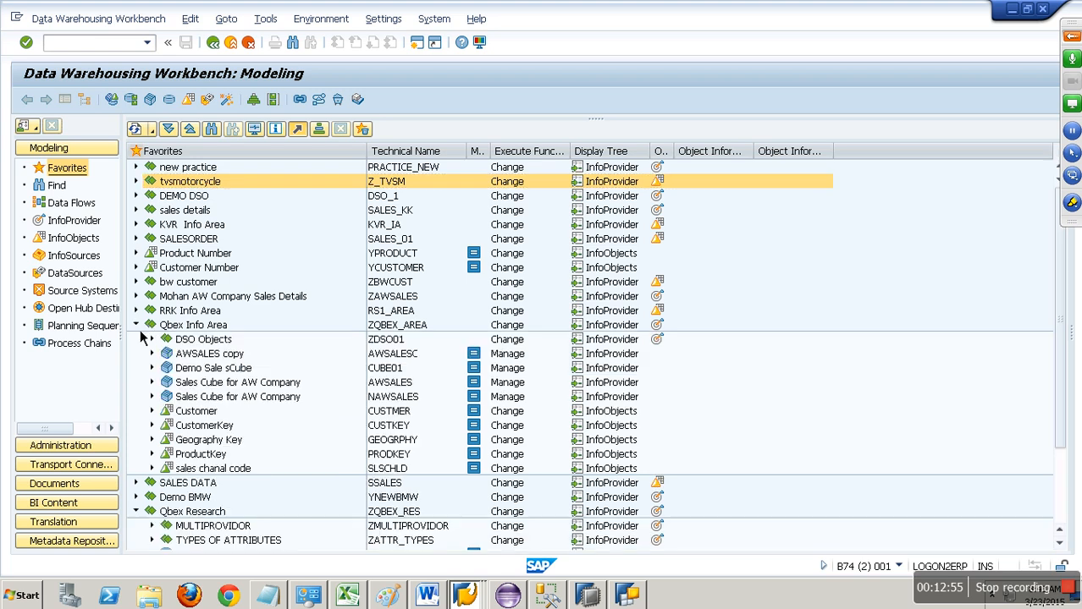
right_click(240, 399)
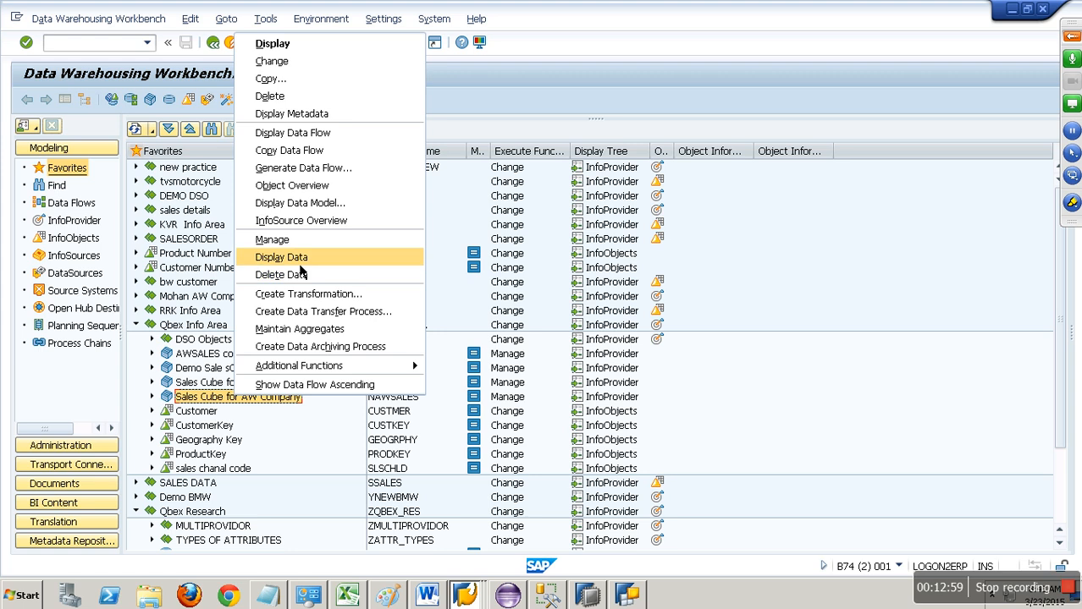
click(281, 257)
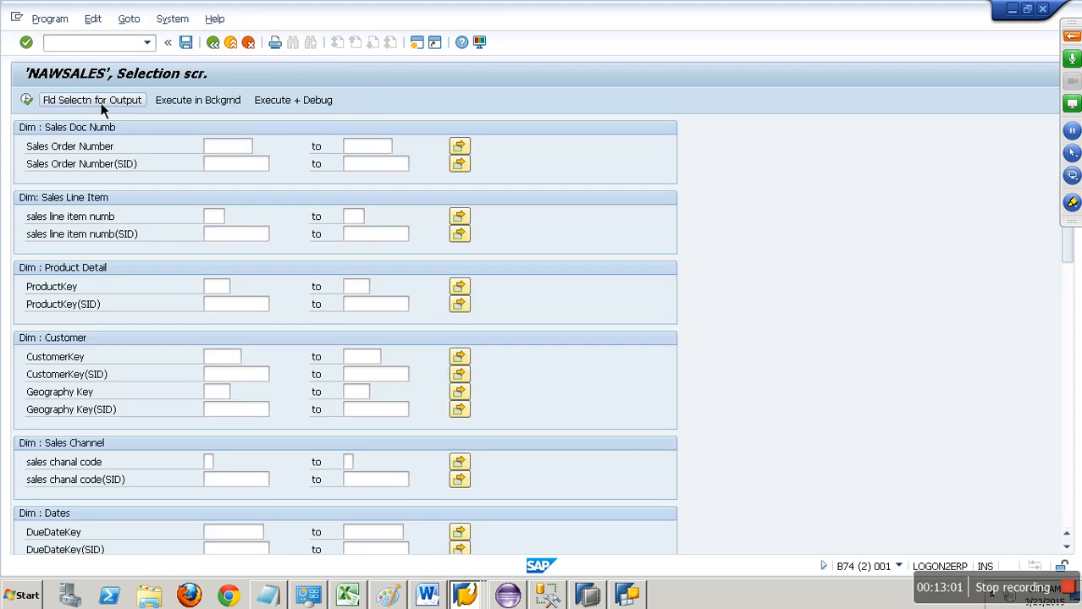
Limit the output fields to CustomerKey, Calendar year and SalesAmount, and run the NAWSALES data display
click(91, 100)
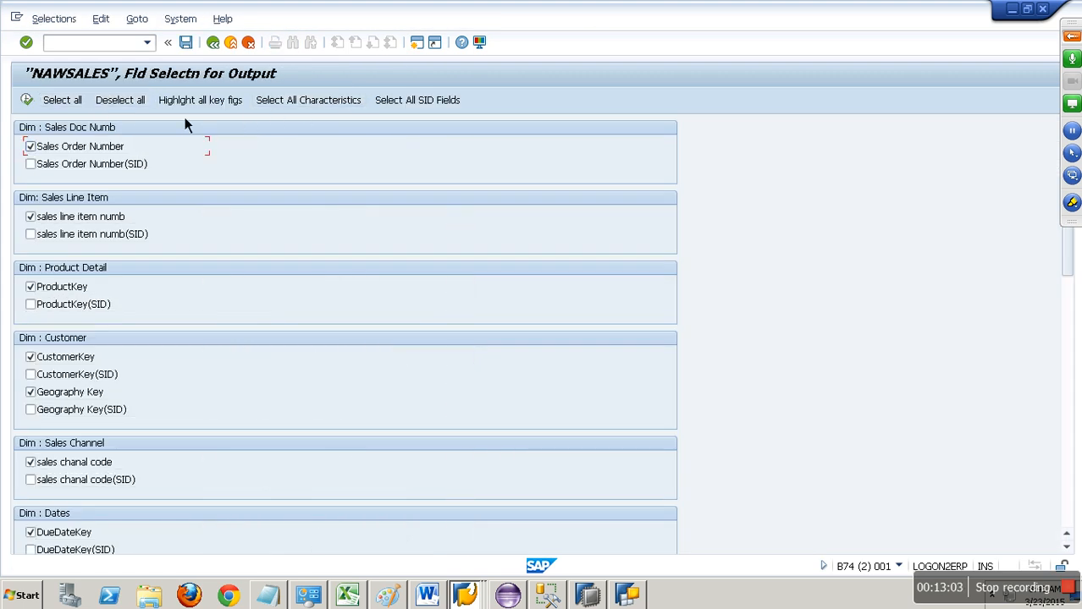
click(136, 102)
click(91, 356)
scroll(109, 410, down, 5)
scroll(111, 436, down, 8)
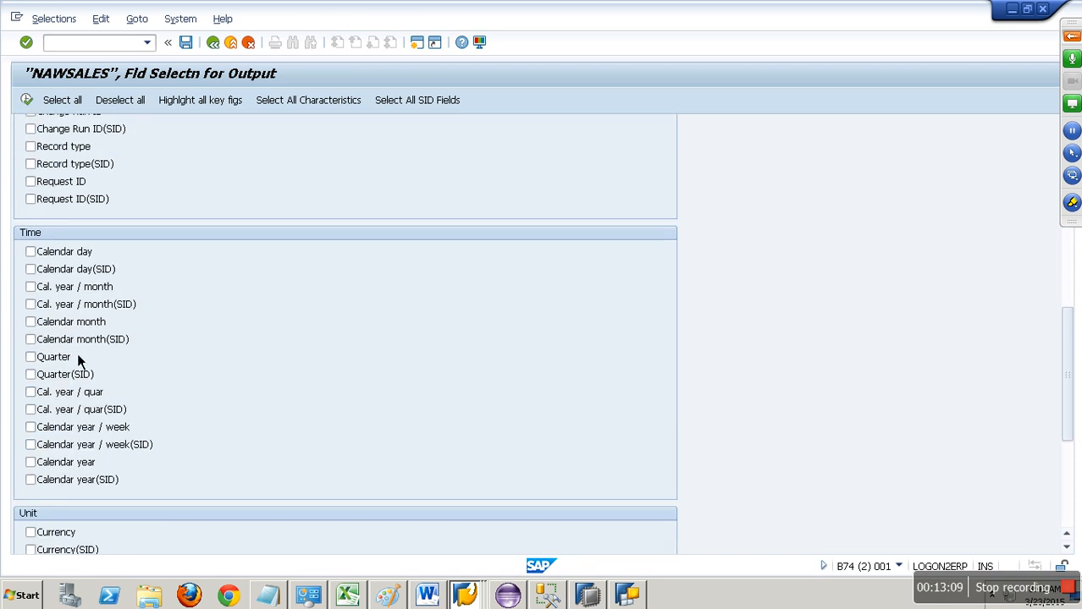
click(85, 466)
scroll(97, 487, down, 3)
scroll(103, 499, down, 4)
click(71, 475)
click(36, 100)
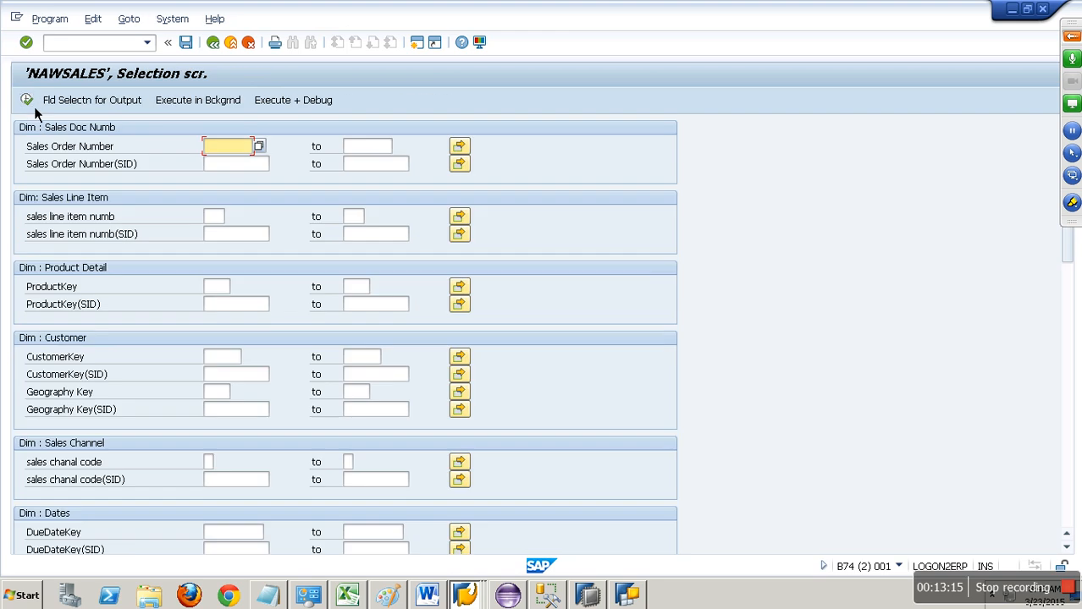
click(34, 108)
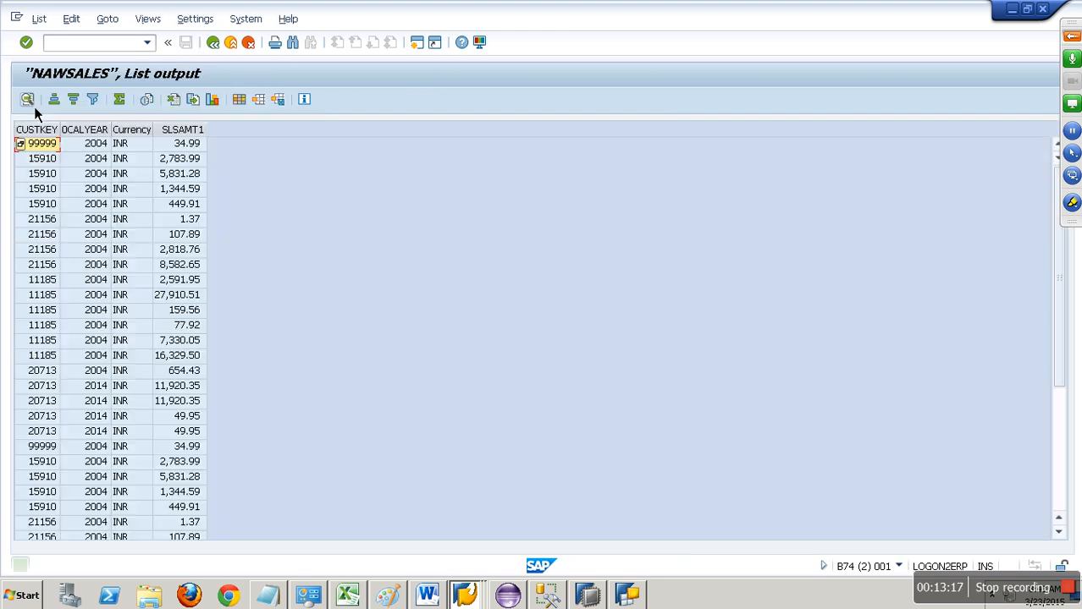
Return to the selection screen, enable Use DB aggregation, clear the maximum number of hits, and rerun the list
click(230, 47)
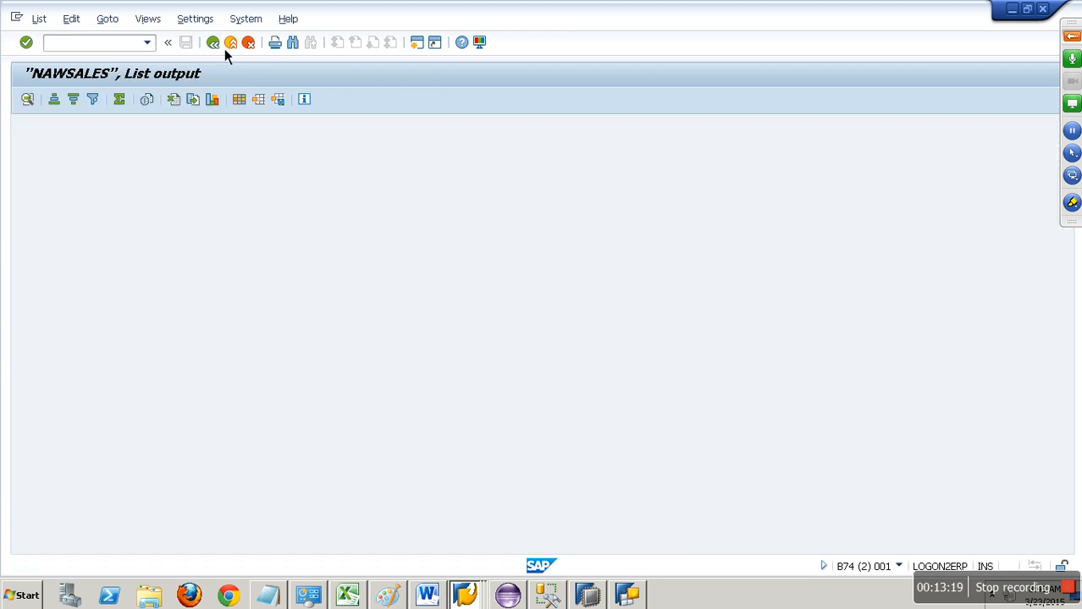
scroll(1076, 412, down, 10)
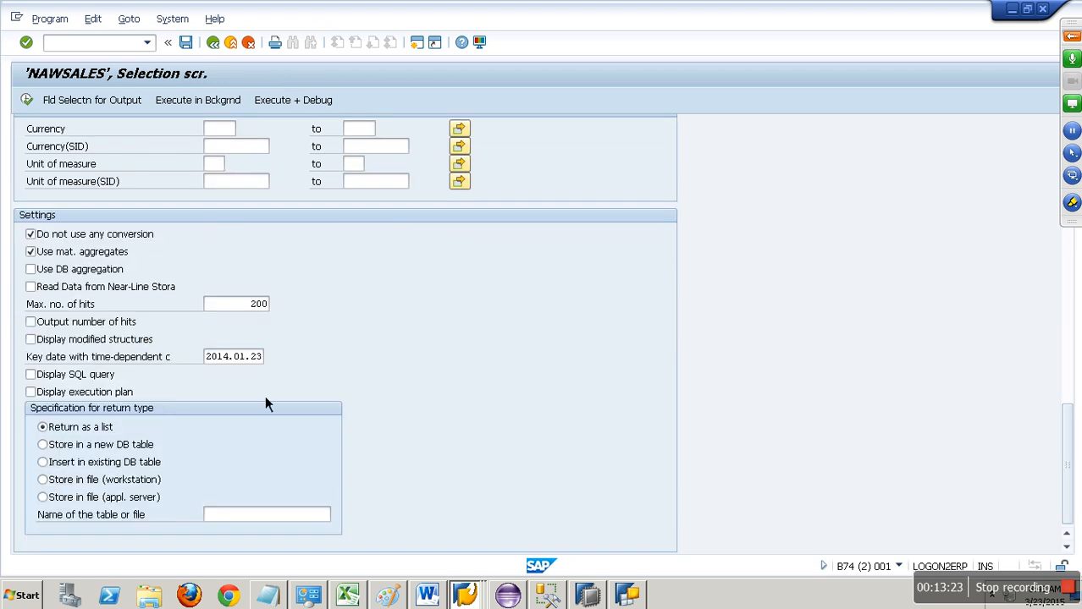
click(90, 271)
drag(250, 305, 329, 301)
key(Delete)
key(F8)
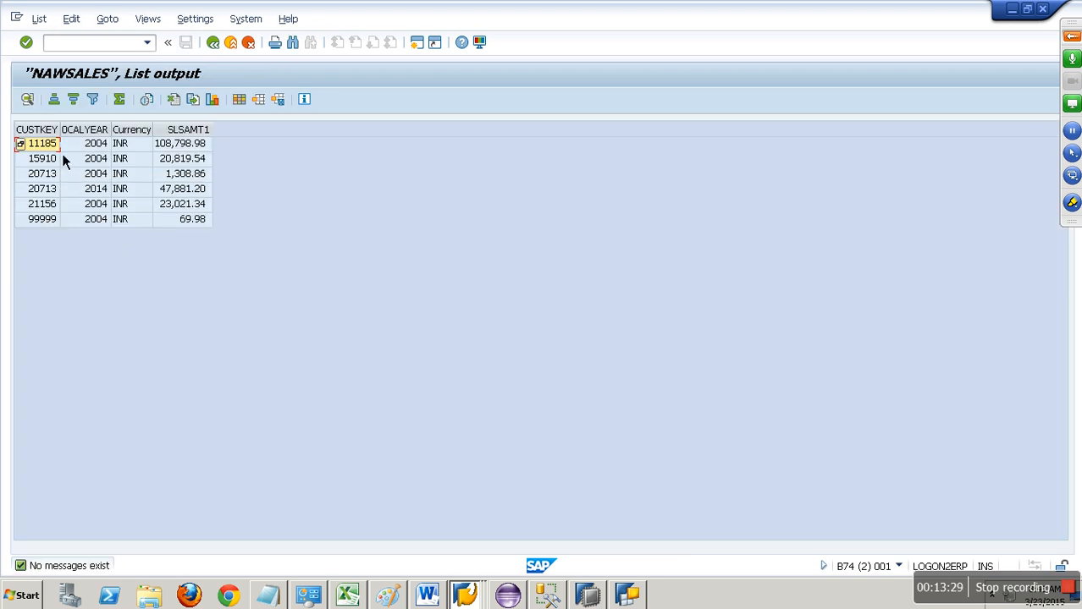
Examine the calendar years in the aggregated list, comparing the 2004 and 2014 rows of customer 20713
click(106, 135)
click(102, 192)
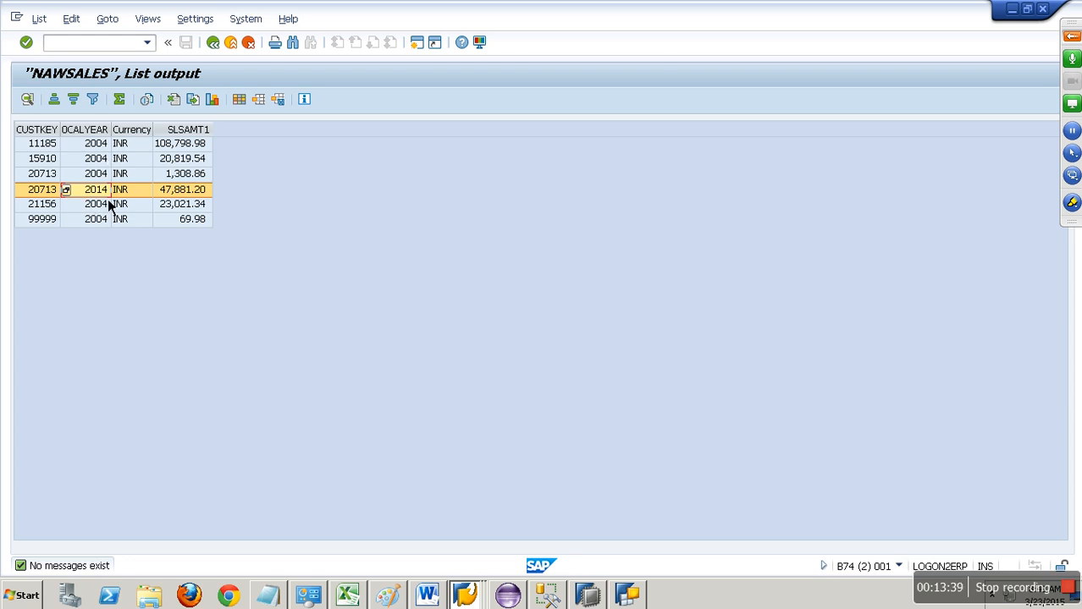
click(49, 189)
click(51, 175)
click(57, 193)
click(95, 176)
click(97, 193)
Switch back to the query report, change Choose Year to 2004 on its variable screen, and execute it
click(464, 595)
click(447, 561)
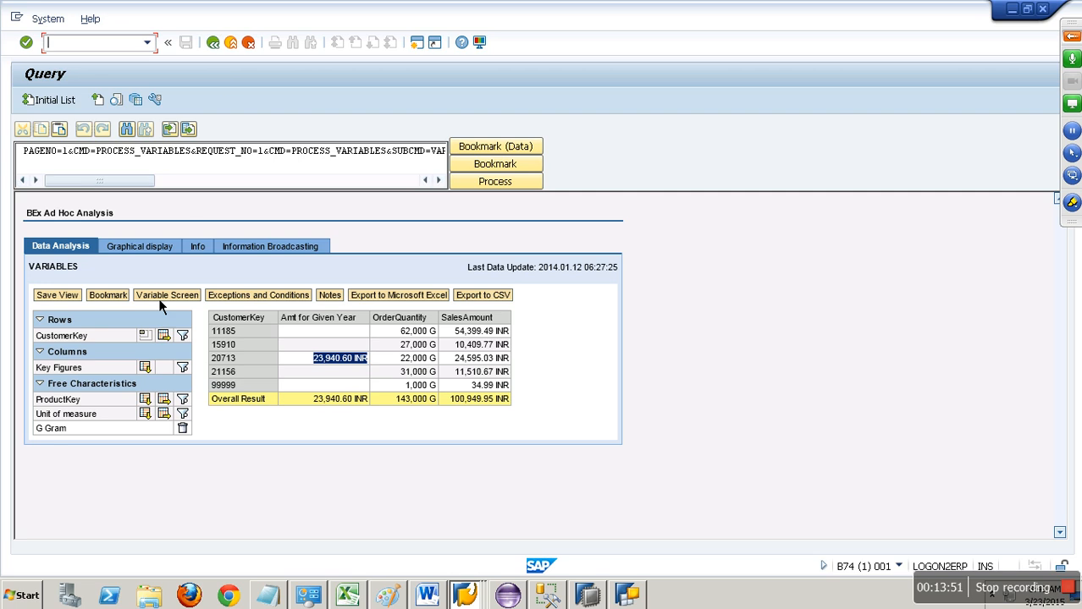
click(169, 296)
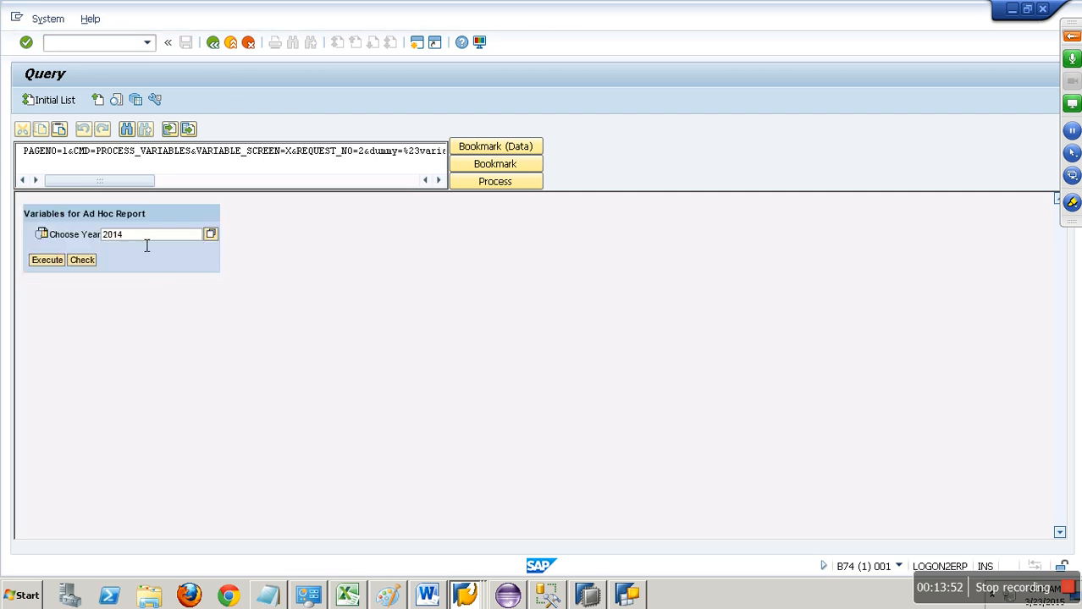
click(146, 243)
key(BackSpace)
key(BackSpace)
text(04)
click(52, 263)
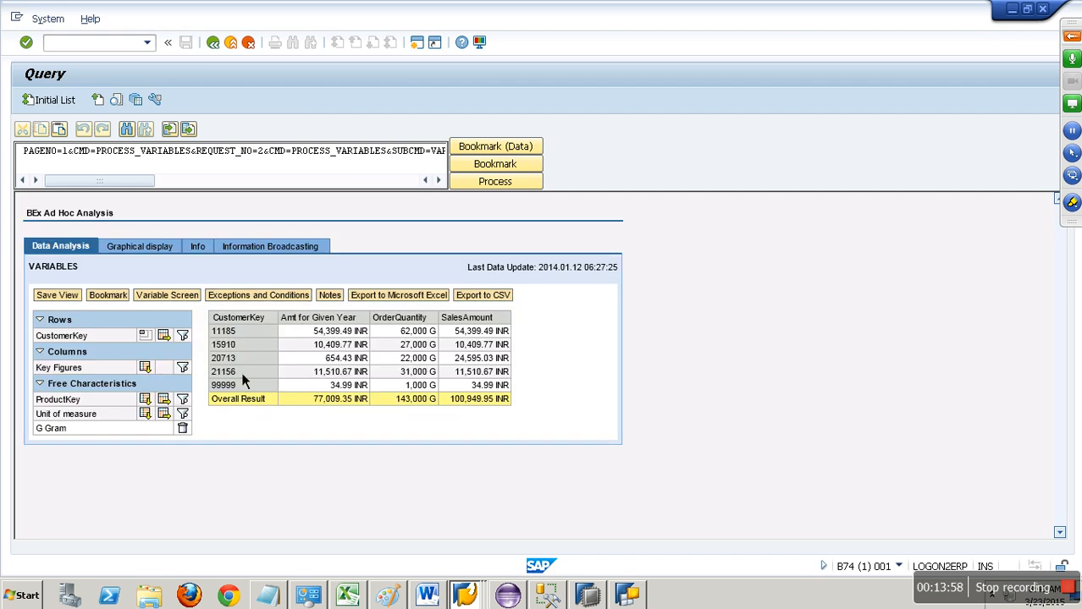
Compare customer 11185's 2004 amount in the NAWSALES list output with the Amt for Given Year in the query report
key(alt+Tab)
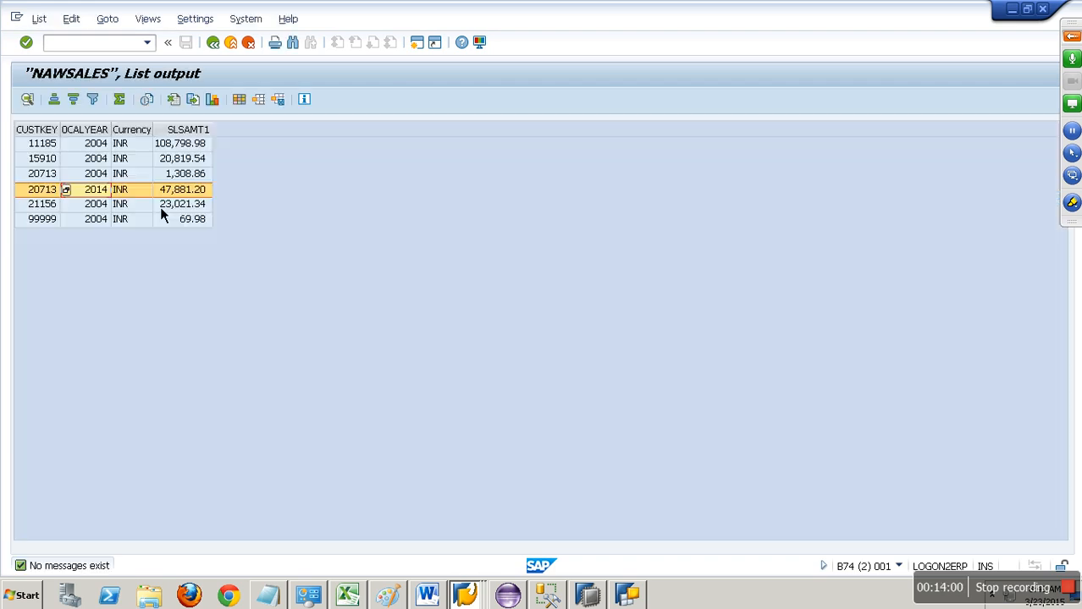
click(53, 150)
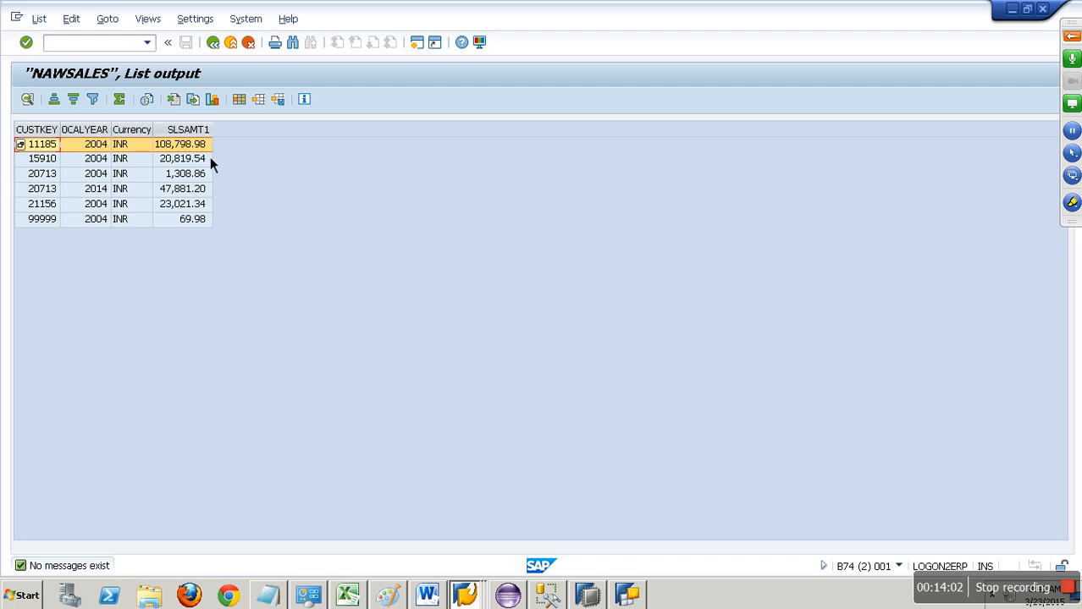
key(alt+Tab)
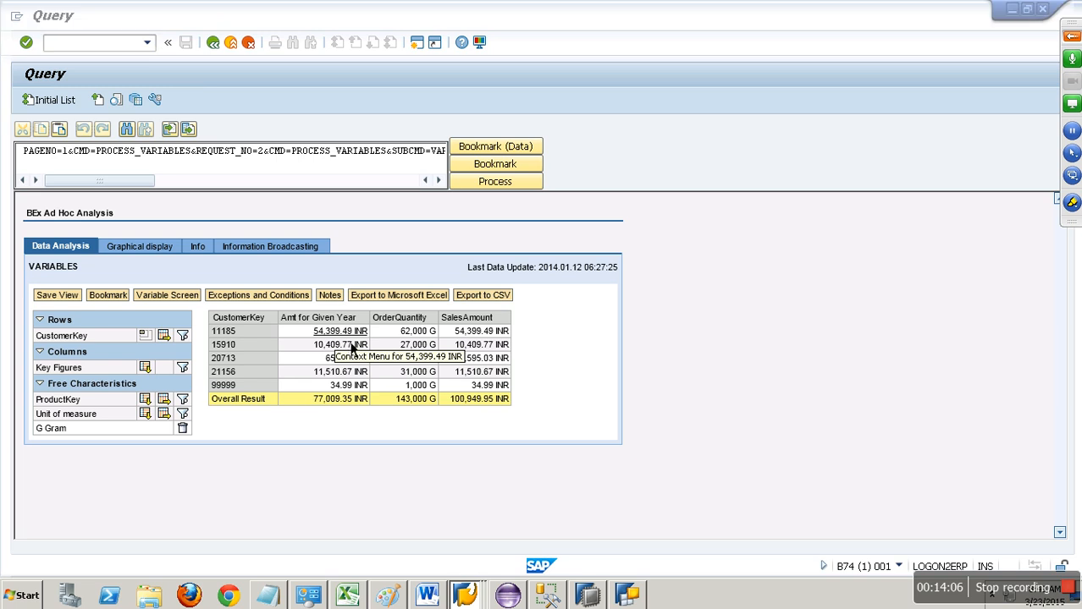
key(alt+Tab)
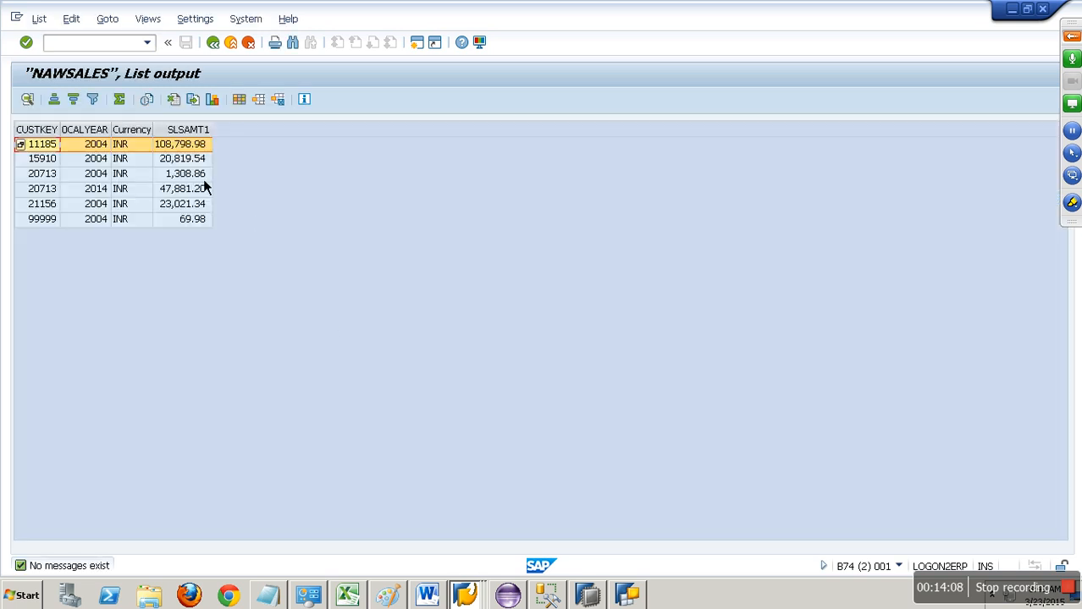
Restrict Unit of measure to G on the NAWSALES selection screen, rerun the list, and widen the sales amount column
click(221, 47)
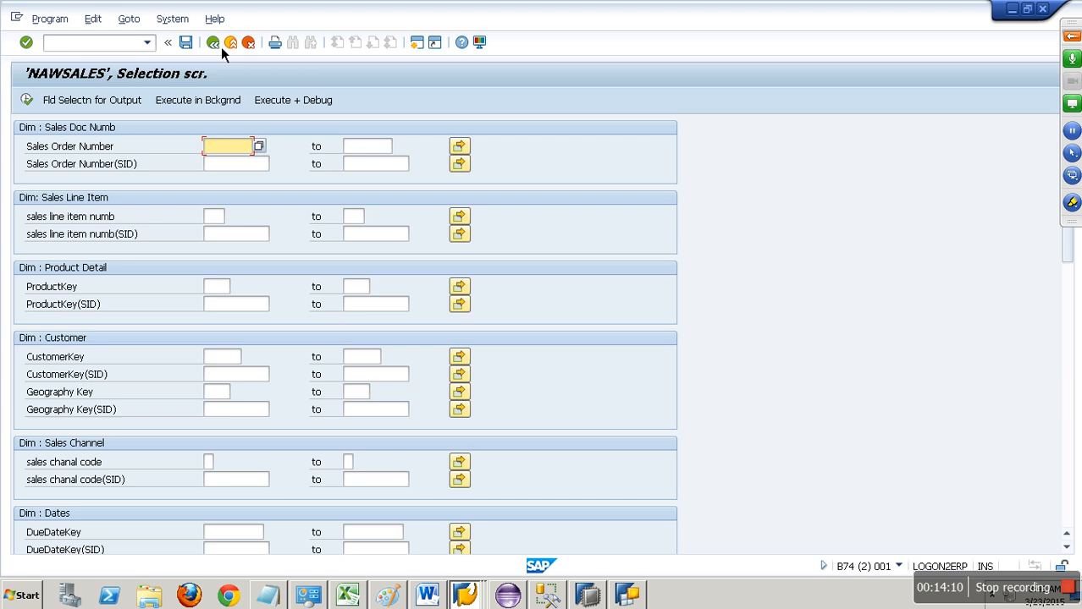
scroll(254, 432, down, 1)
scroll(254, 430, down, 7)
scroll(247, 468, down, 5)
click(222, 451)
text(*)
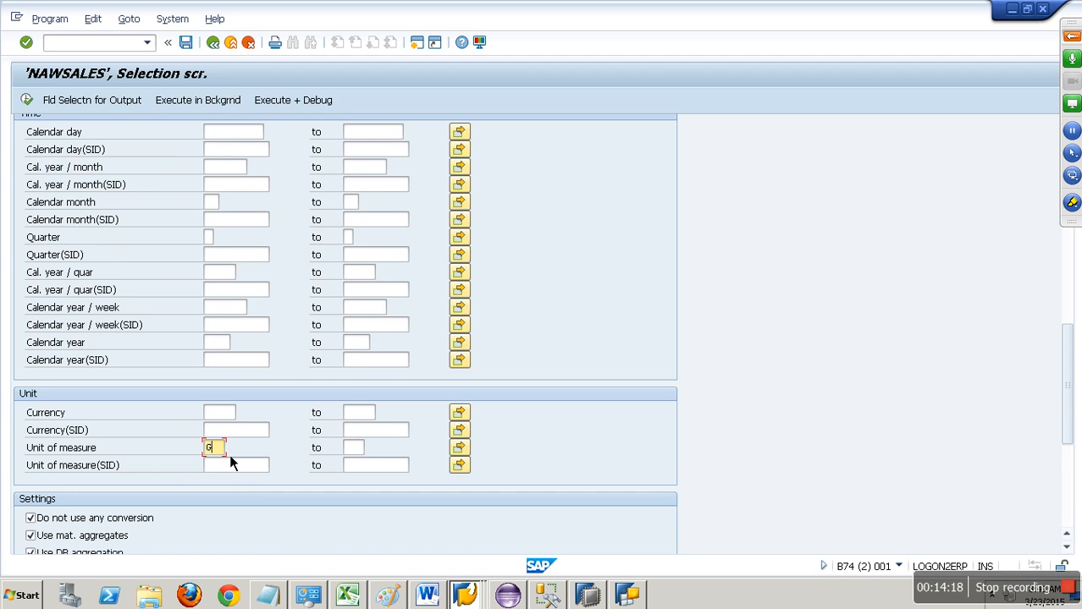
key(F8)
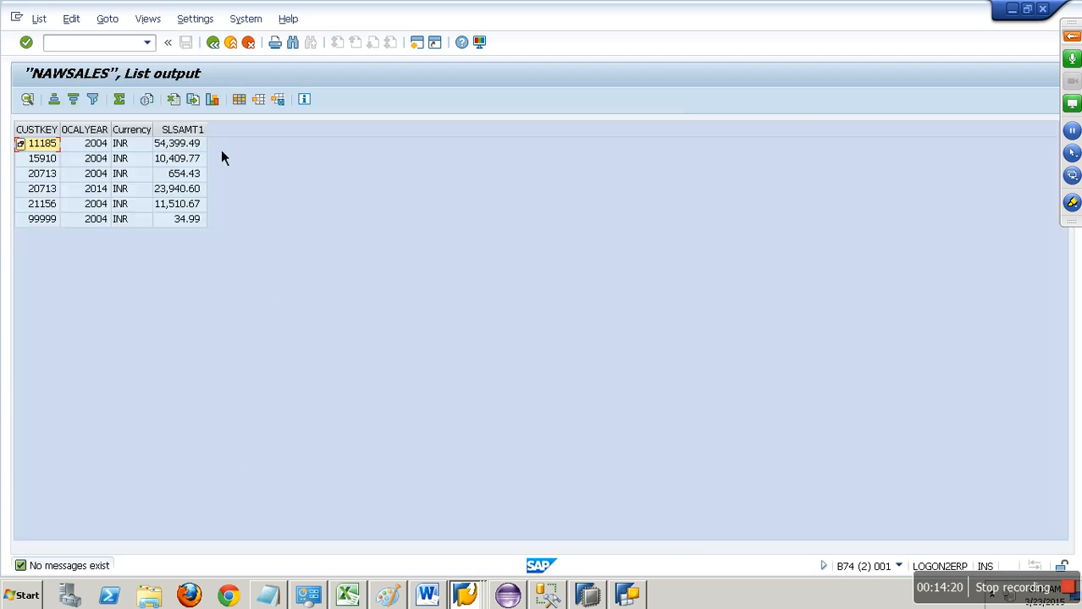
drag(211, 135, 243, 134)
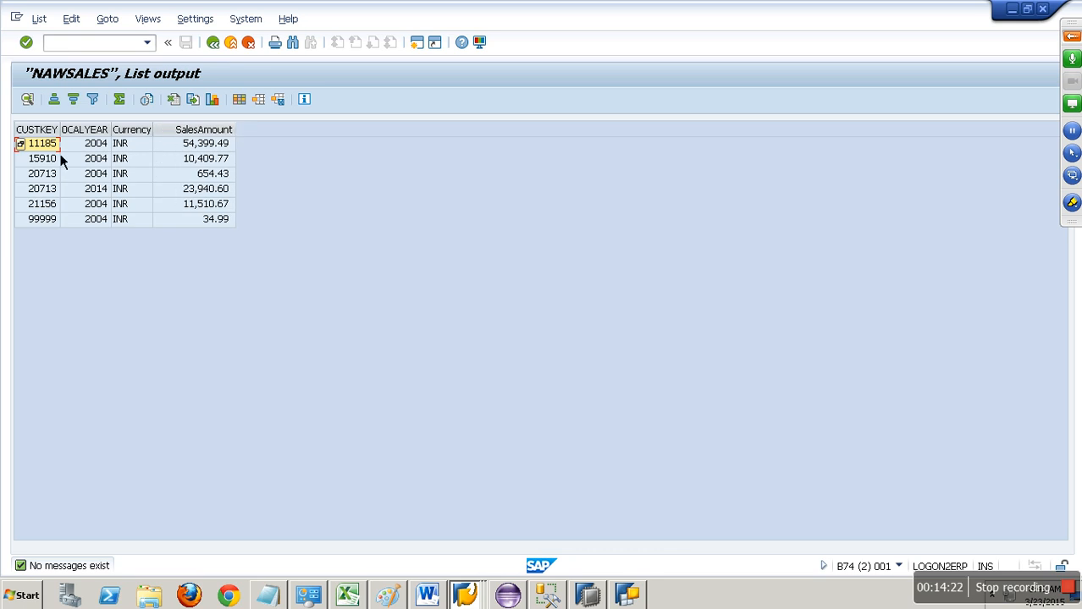
Compare the 2004 amounts per customer between the G-restricted cube list and the query report
double_click(203, 161)
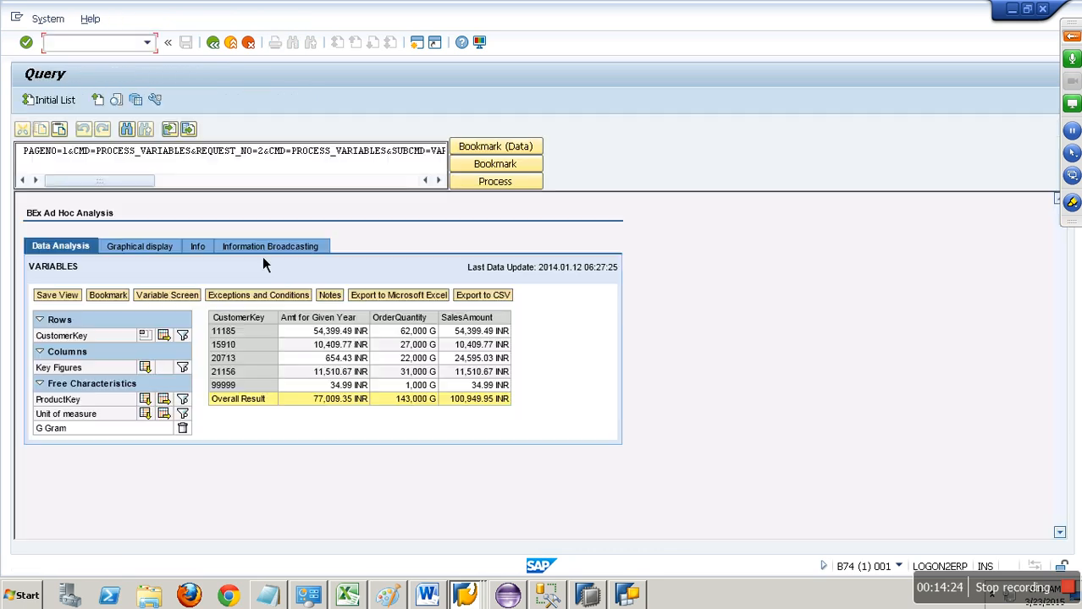
key(alt+Tab)
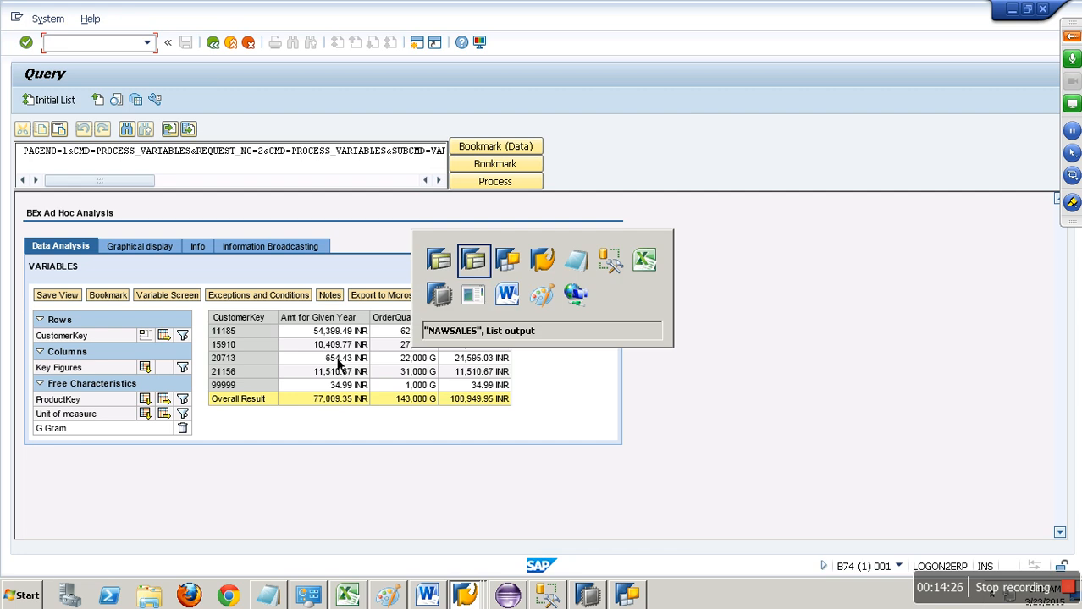
click(207, 159)
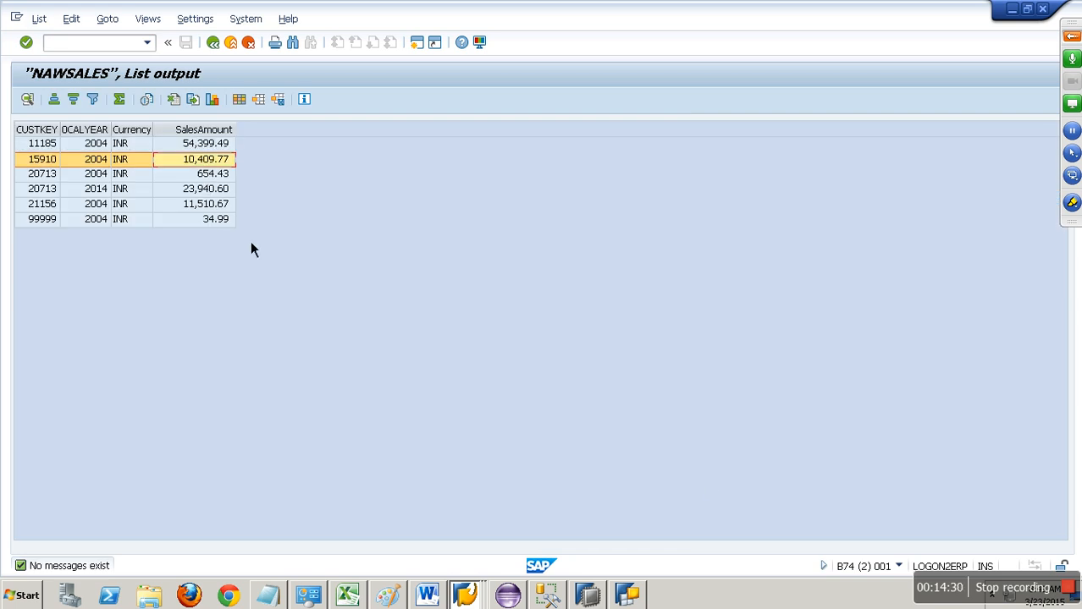
Switch to the BEx Variables presentation in PowerPoint and highlight Replacement Path on the Characteristic Value Variable slide
click(643, 595)
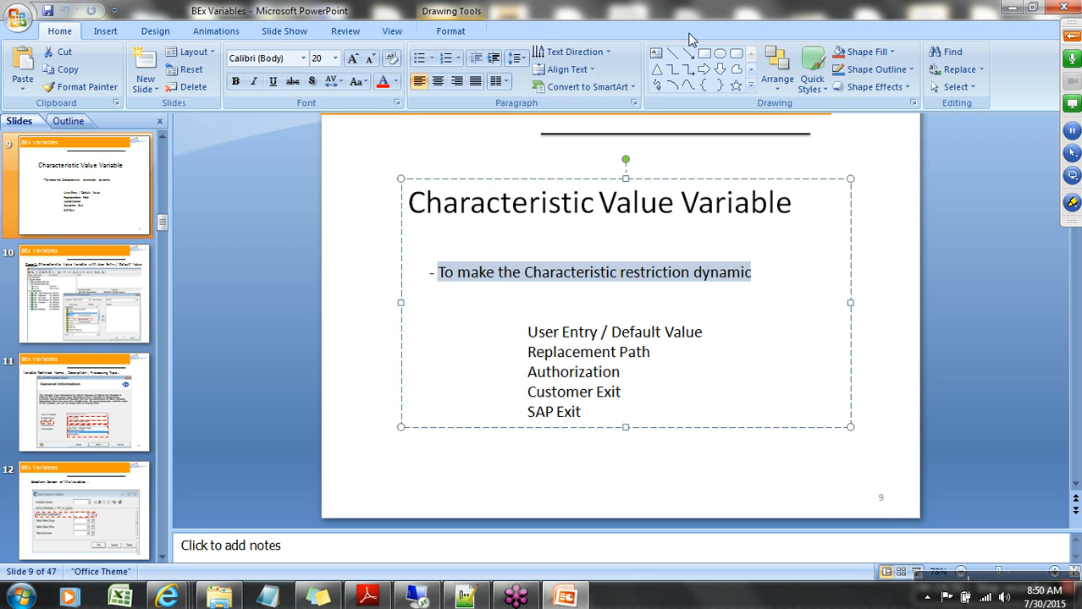
drag(651, 351, 545, 359)
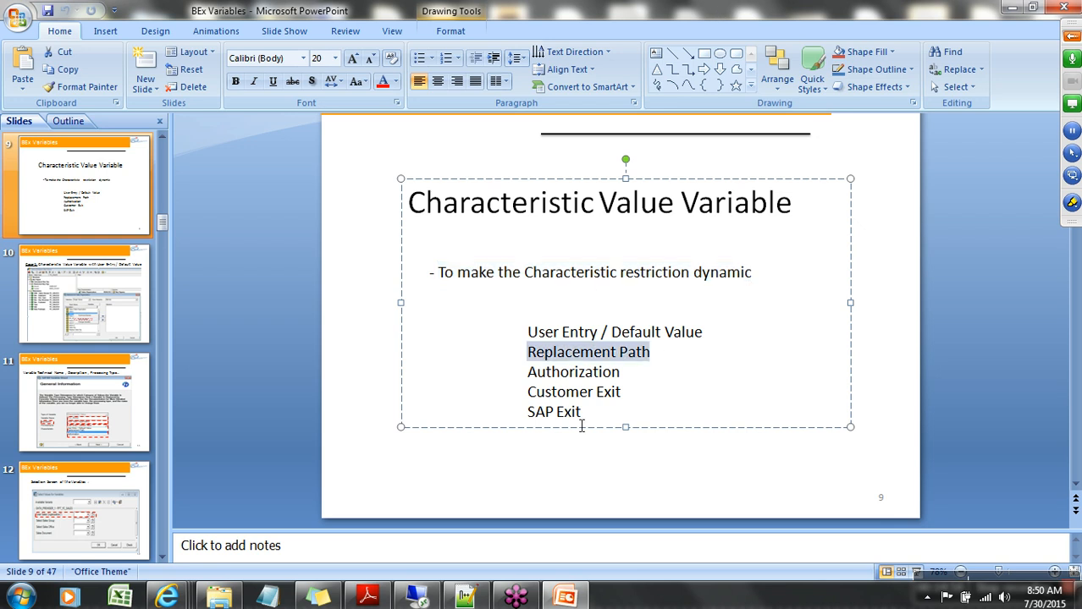
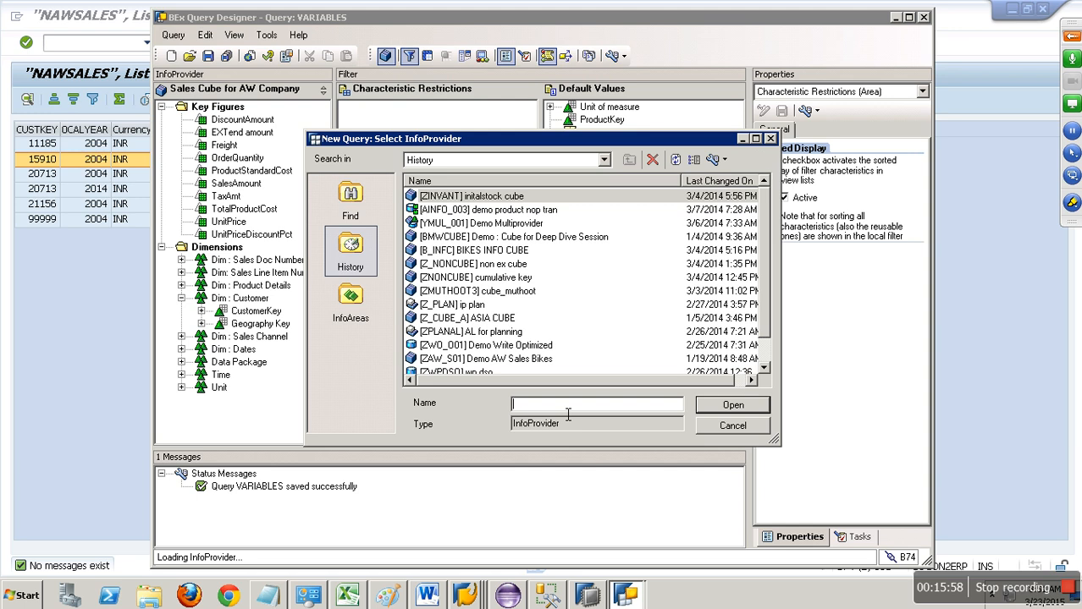
Find the NAWSALES InfoProvider by search and open it for the new query in BEx Query Designer
click(359, 201)
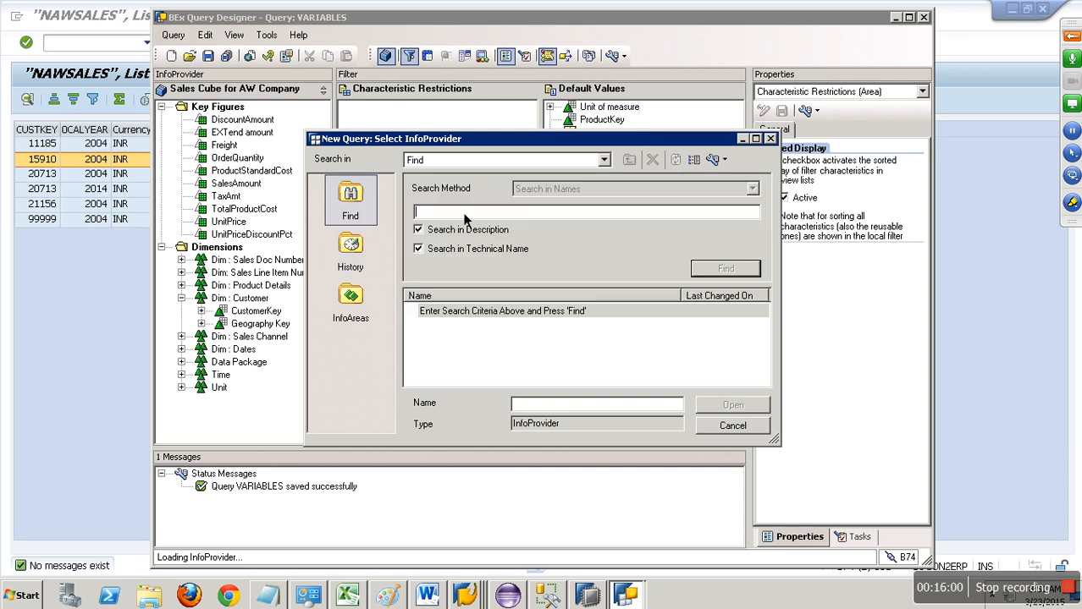
text(NAWSALES)
key(Return)
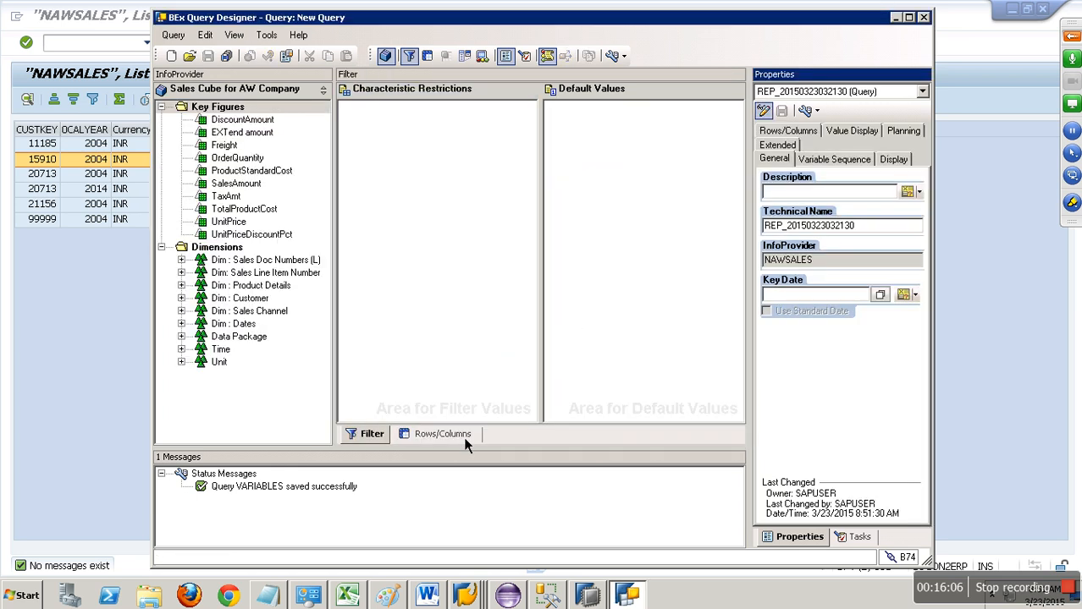
Add CustomerKey from the Customer dimension to the rows of the new query
click(457, 434)
double_click(193, 302)
drag(256, 311, 402, 326)
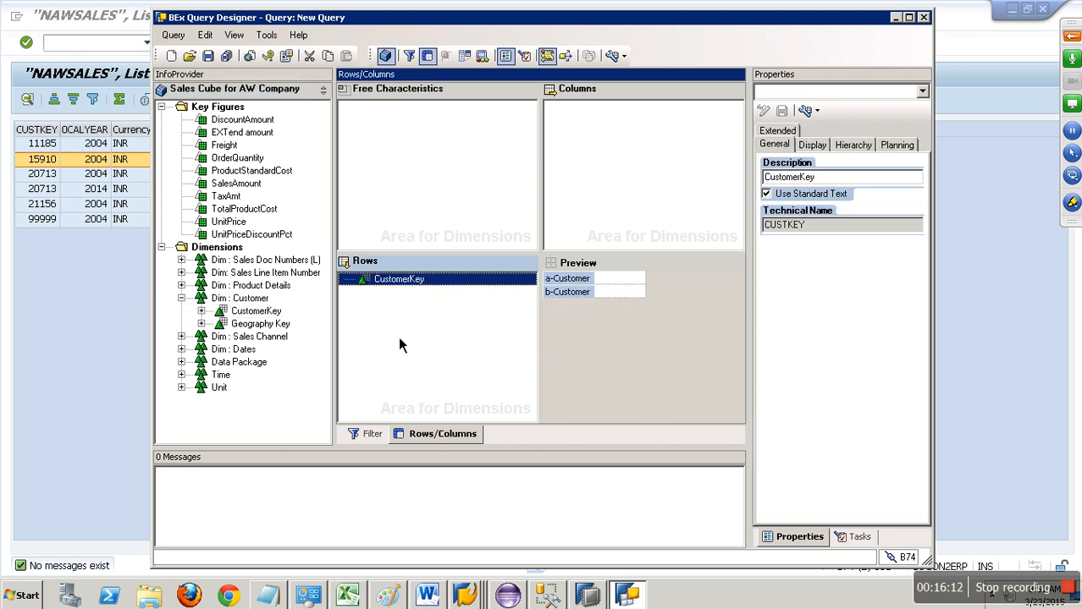
Add Unit of measure to the filter's default values and restrict it to Gram
click(377, 436)
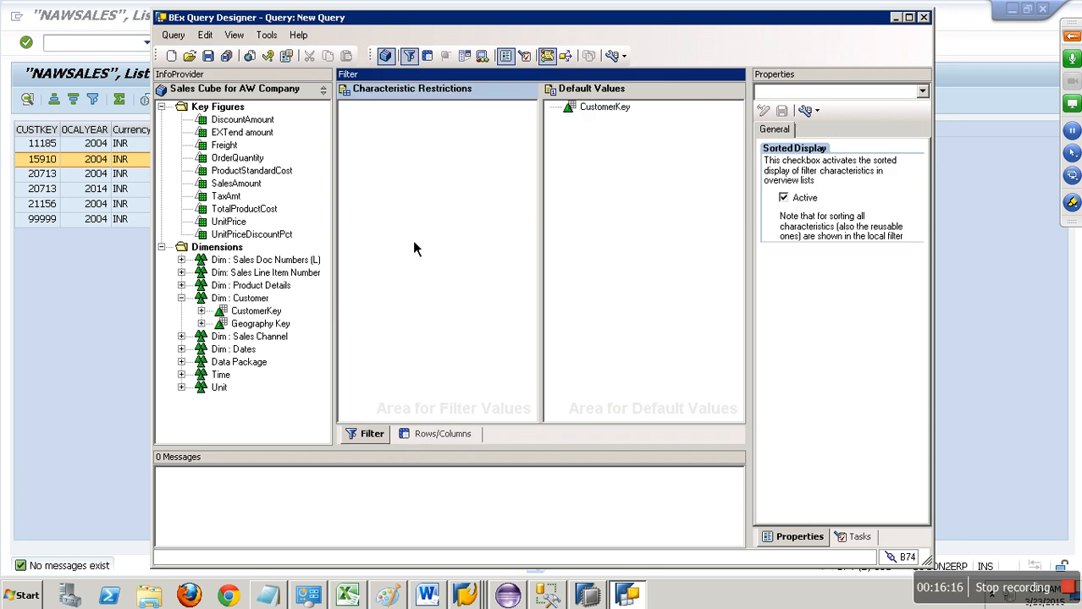
click(189, 391)
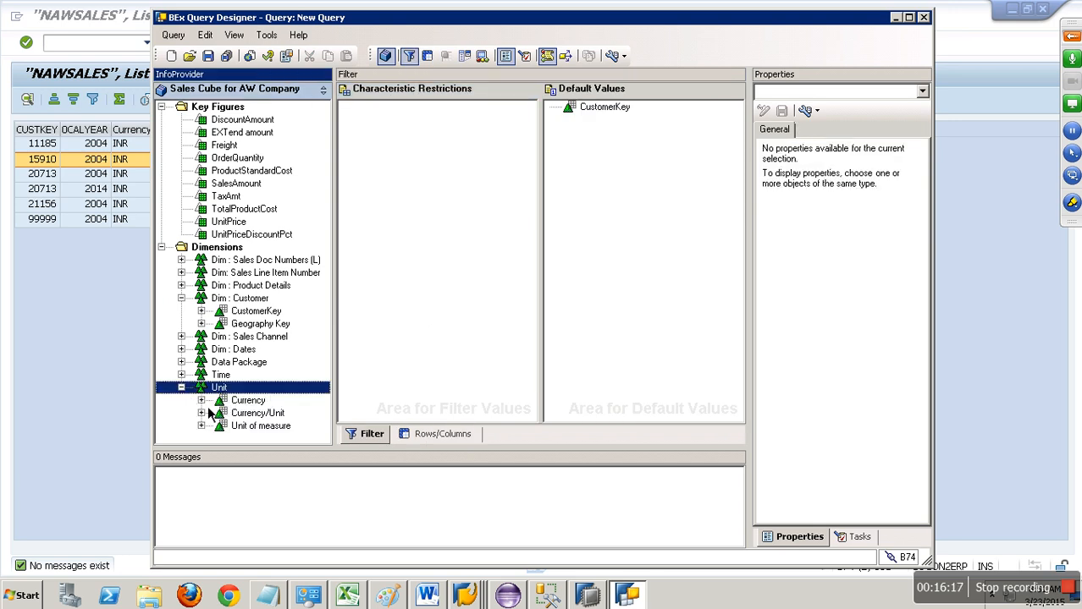
drag(261, 426, 610, 152)
right_click(608, 109)
click(611, 122)
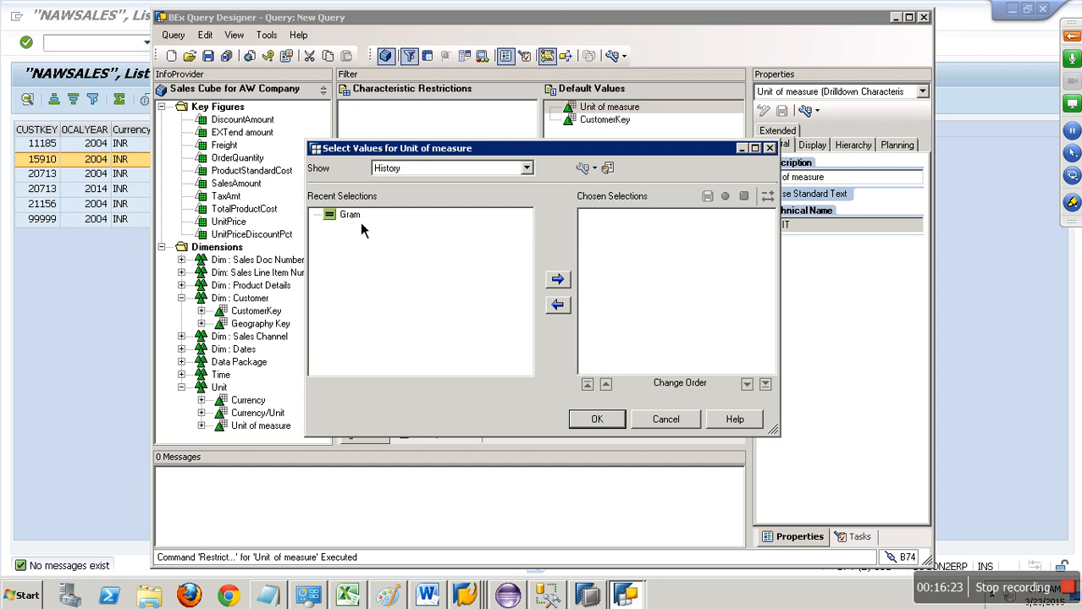
click(359, 219)
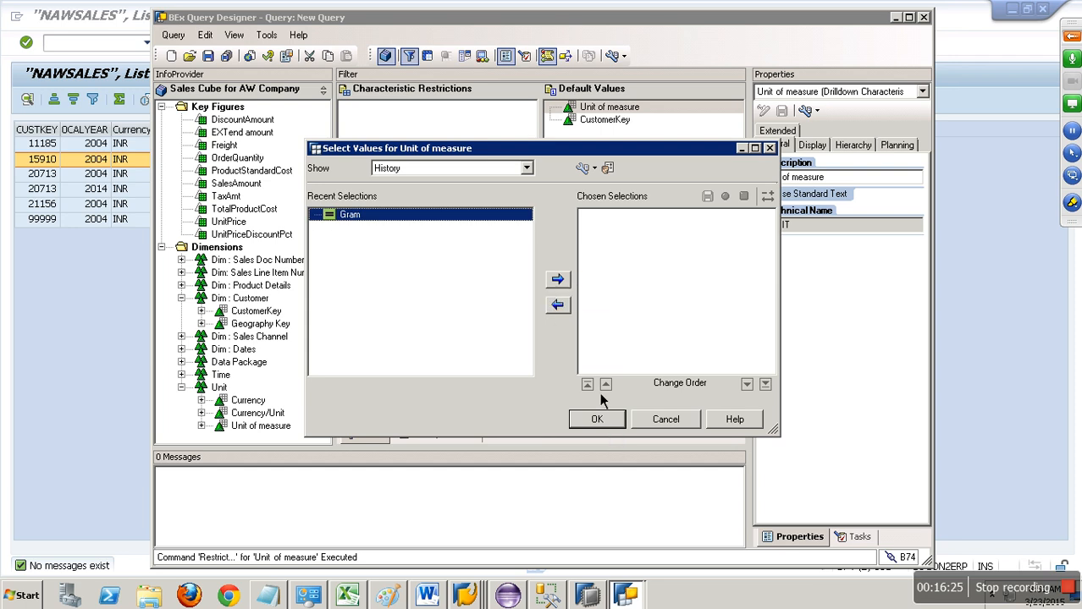
click(558, 279)
click(596, 419)
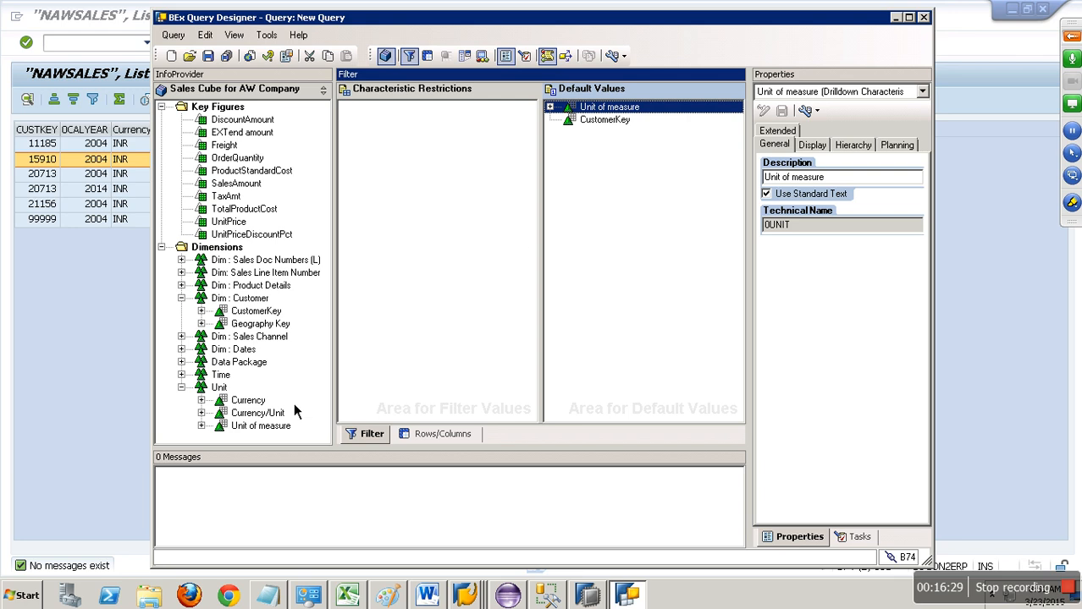
Add Calendar year from the Time dimension to the default values and restrict it to the single value 2014
double_click(198, 376)
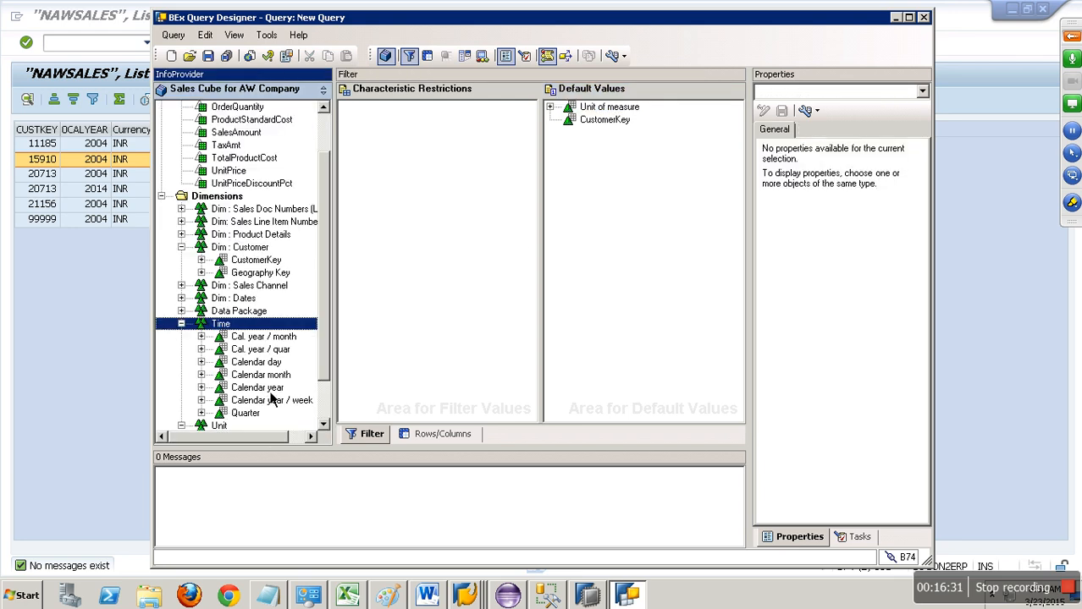
drag(289, 389, 627, 137)
right_click(621, 112)
click(650, 111)
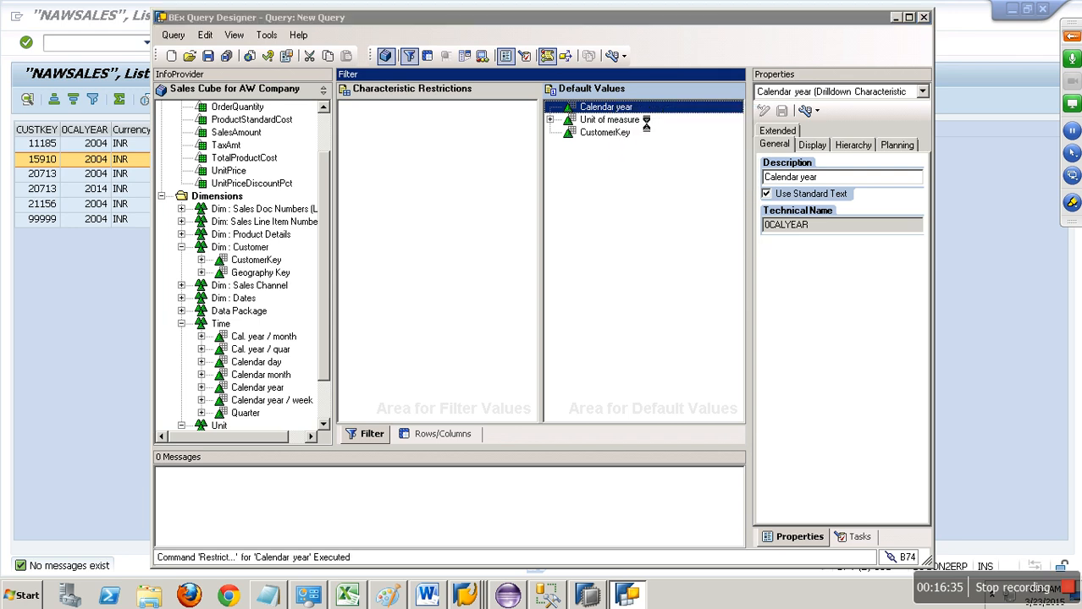
click(428, 170)
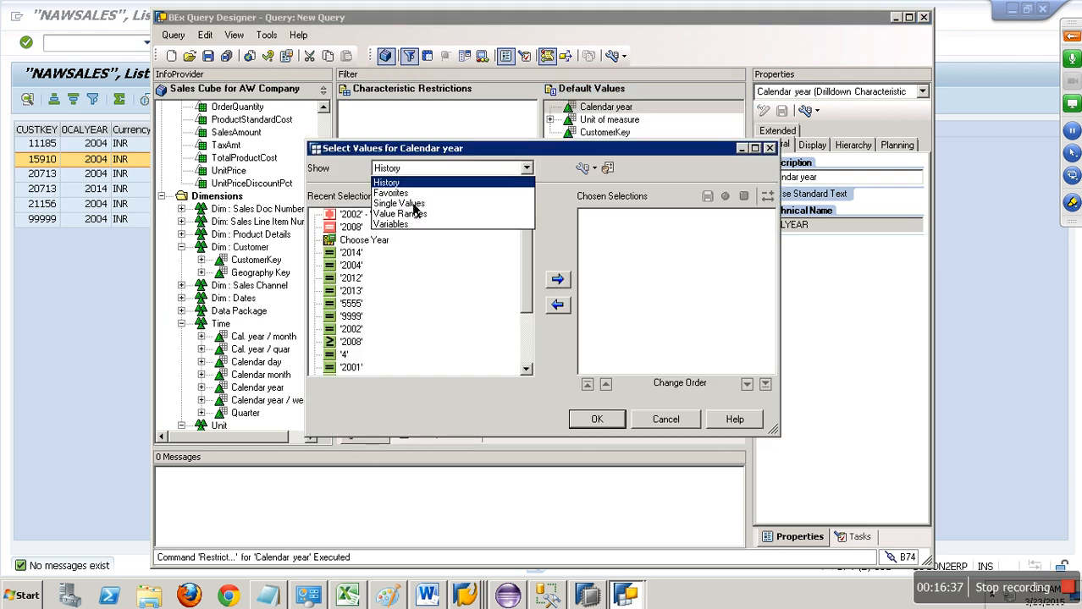
click(403, 222)
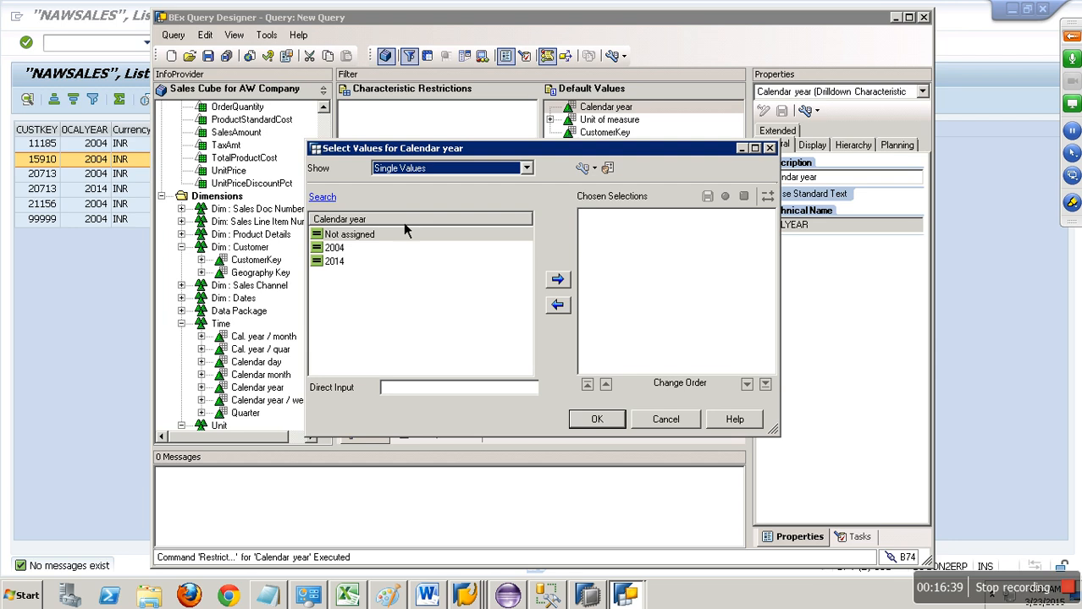
click(346, 262)
click(557, 279)
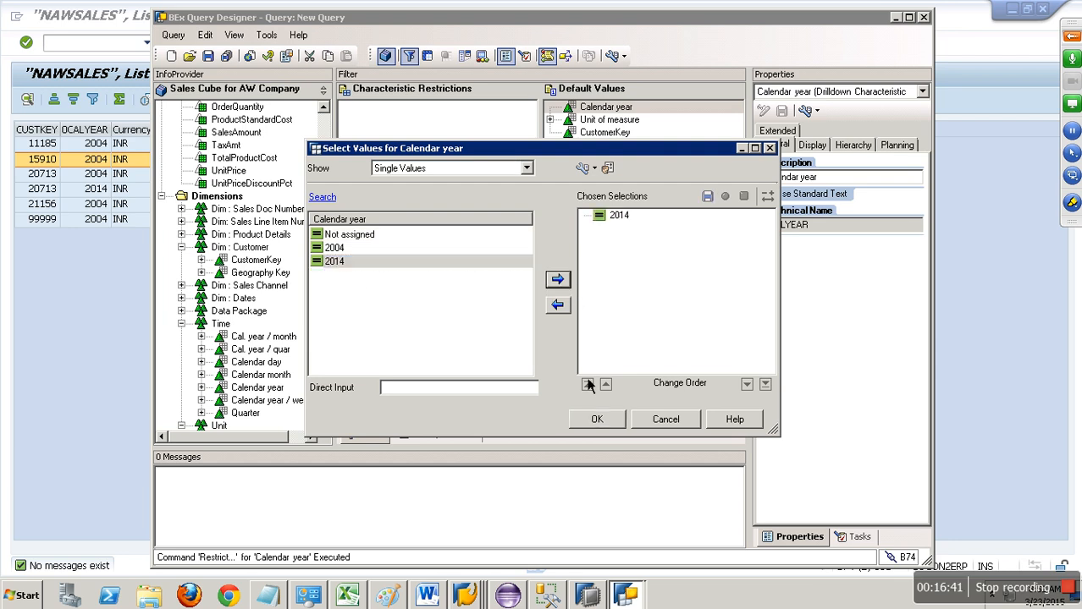
click(598, 422)
Check the calendar year restriction against the 2014 customer row in the NAWSALES list output
click(552, 108)
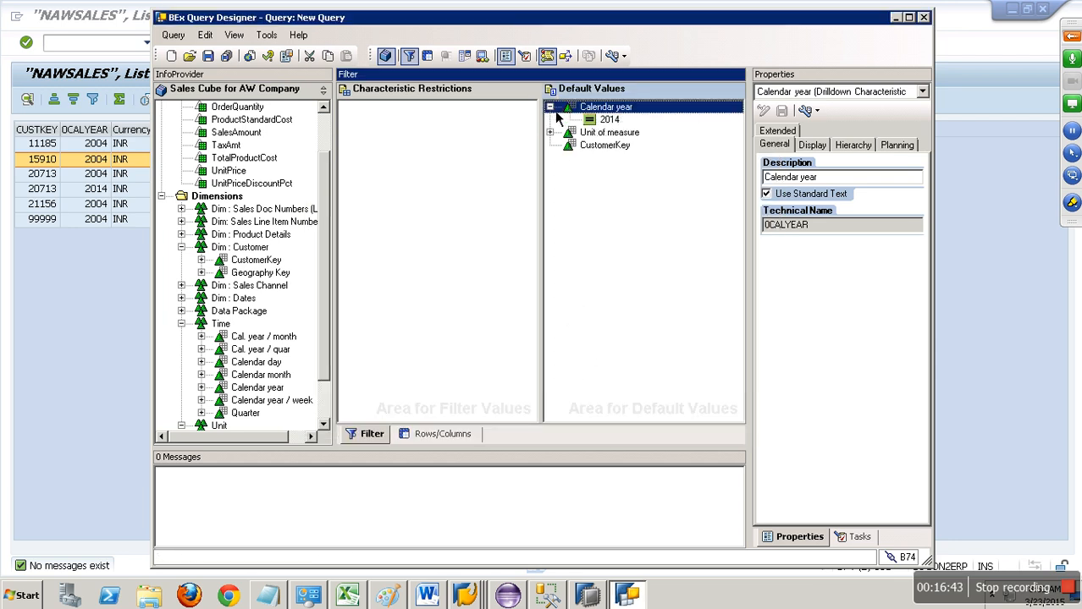
click(67, 240)
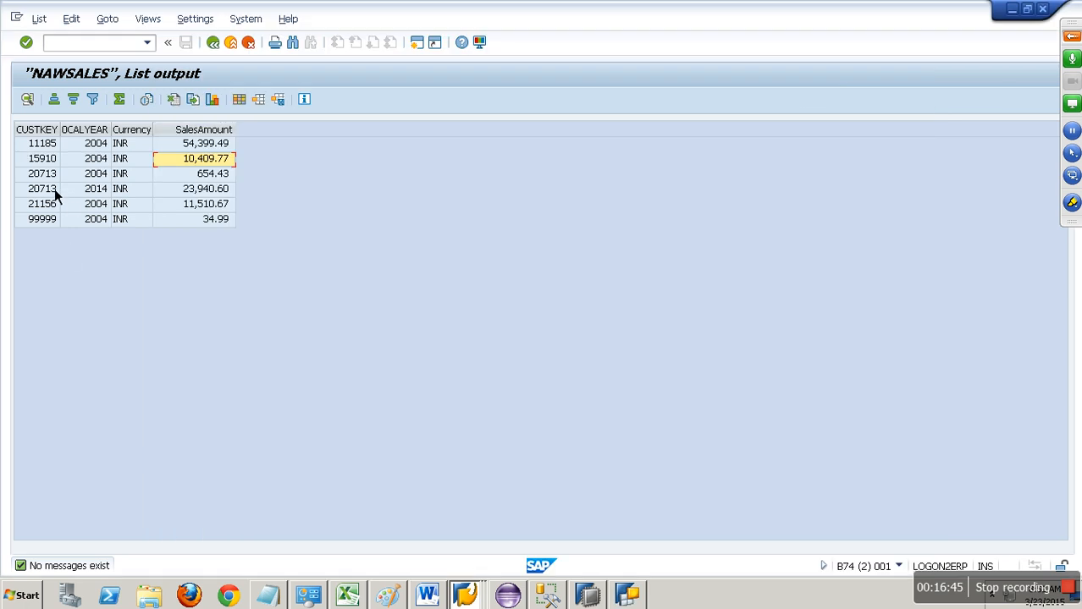
key(alt+Tab)
Save the new query with Q1CUST as both description and technical name
click(207, 56)
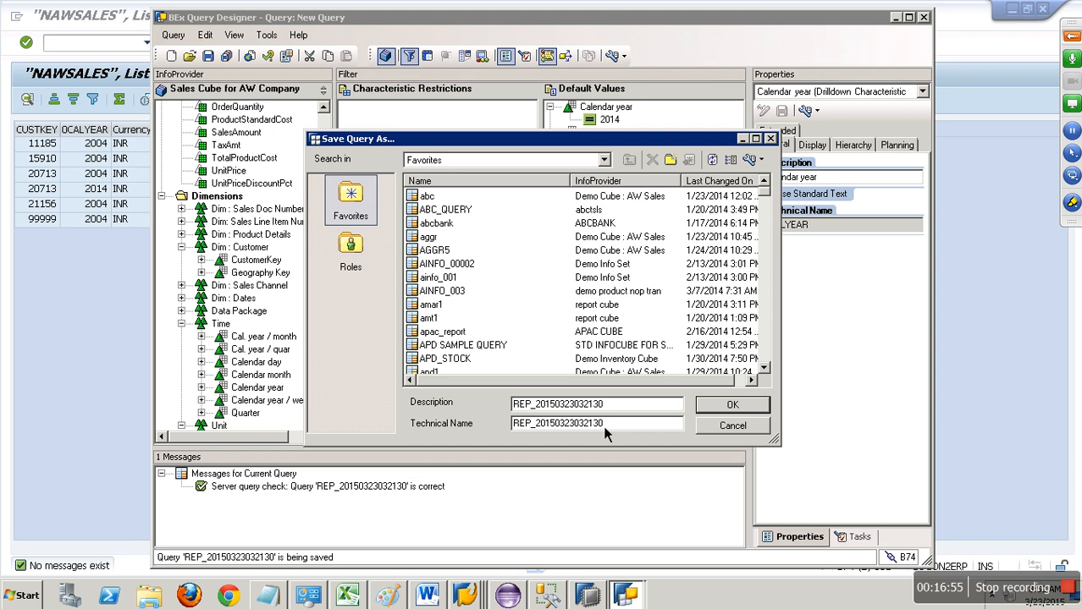
drag(614, 409, 487, 407)
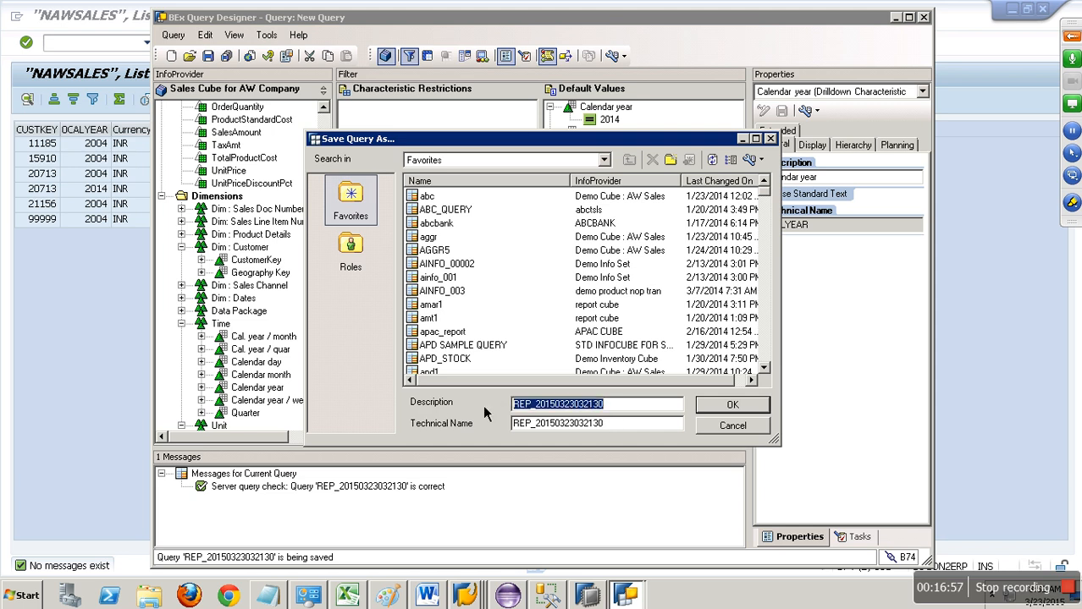
text(Q1CUST)
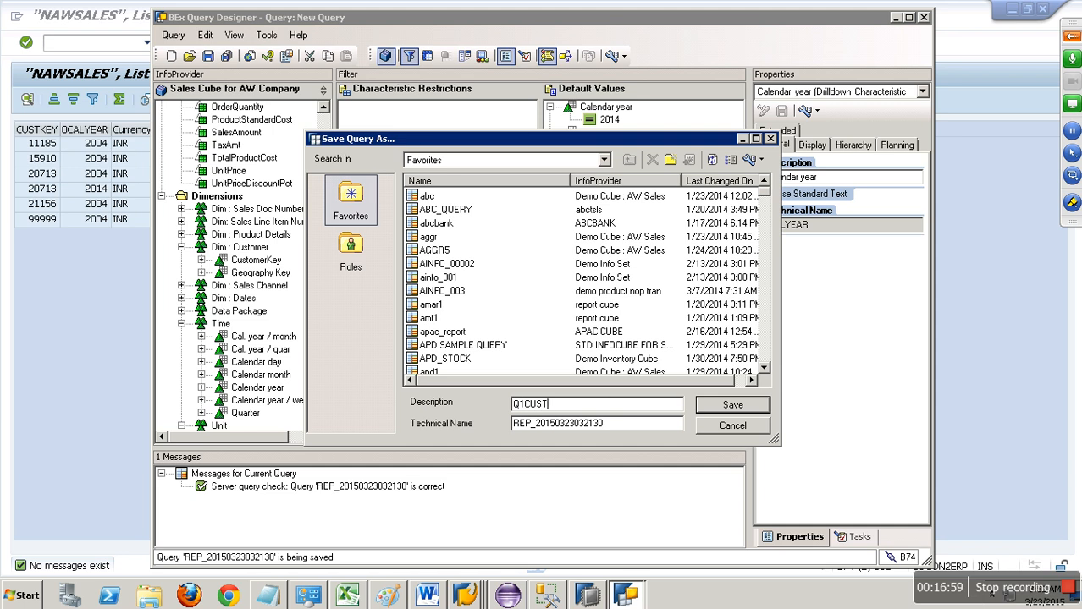
drag(513, 423, 553, 424)
key(BackSpace)
key(Delete)
key(Delete)
key(Delete)
key(Delete)
key(Delete)
key(Delete)
key(Delete)
key(Delete)
key(Delete)
key(Delete)
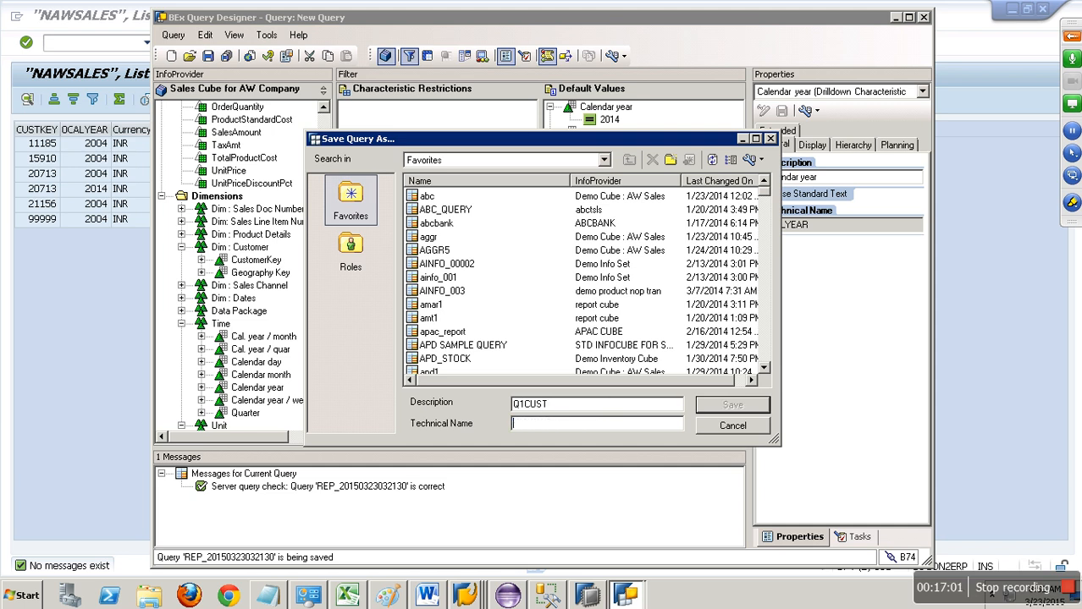
text(Q1CUST)
click(728, 408)
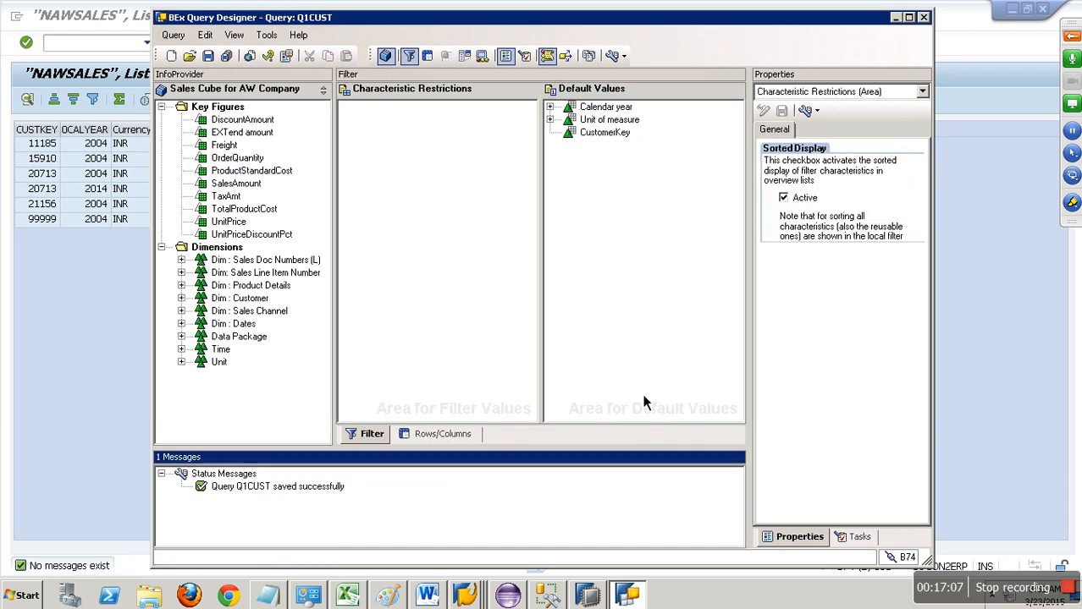
Find the VARIABLES query by searching descriptions and technical names, and open it
click(442, 434)
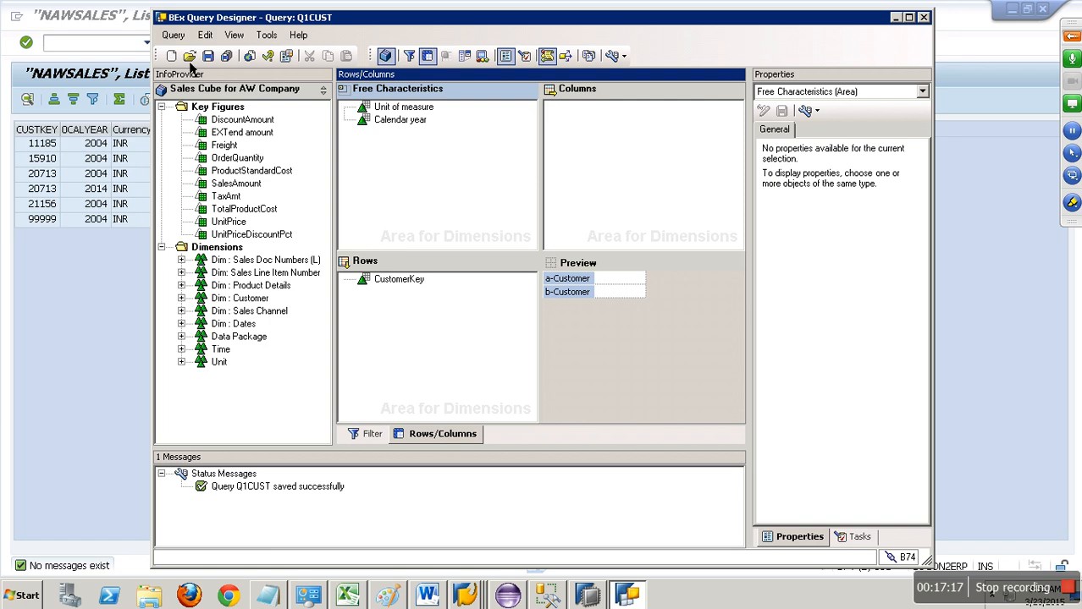
click(191, 58)
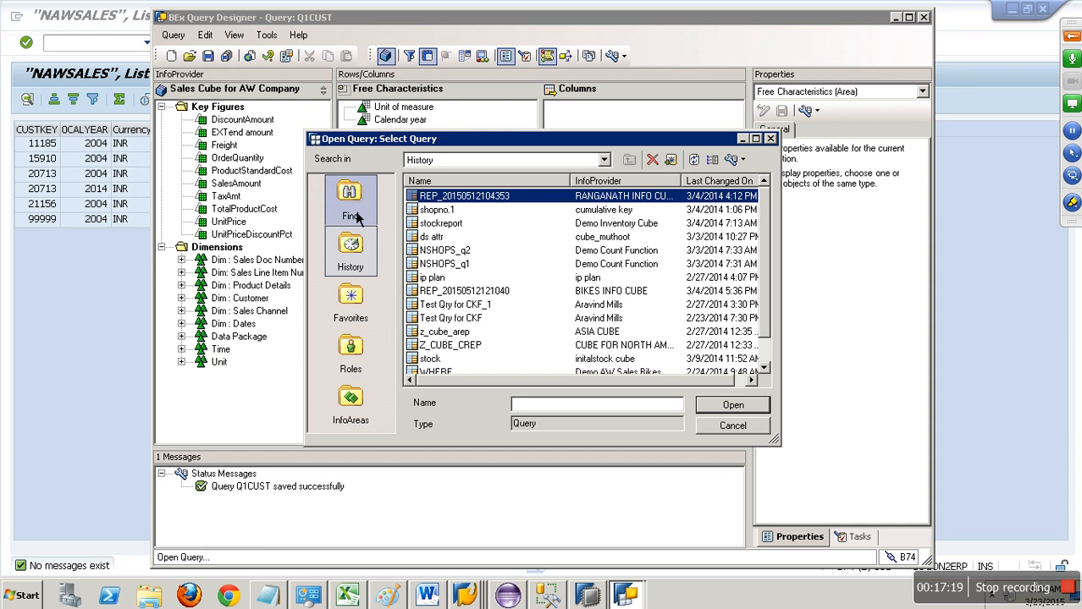
click(352, 206)
text(VARIABLES)
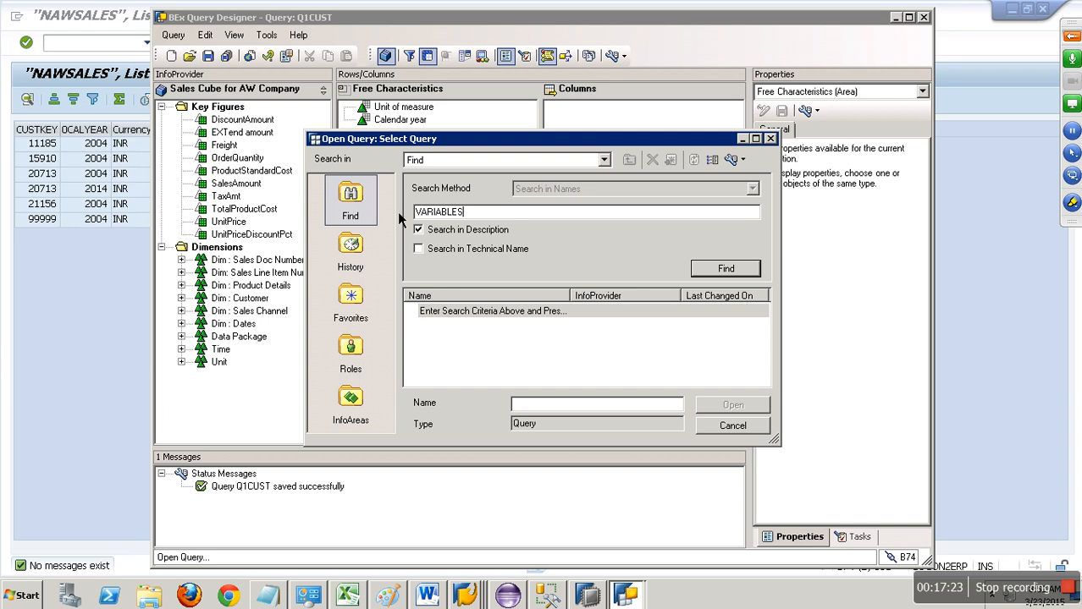
click(457, 249)
click(726, 268)
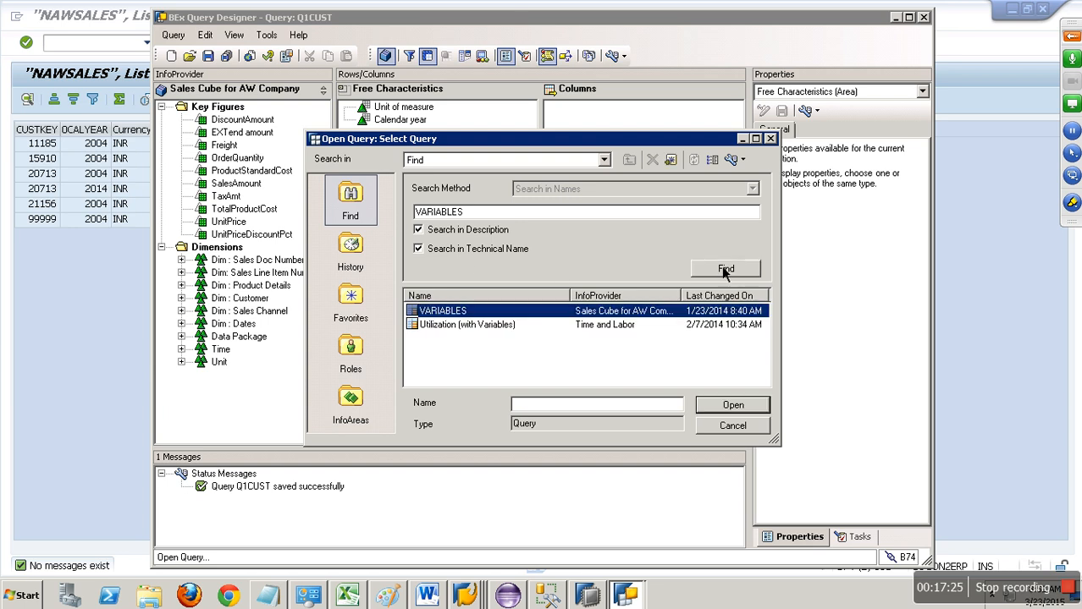
double_click(497, 315)
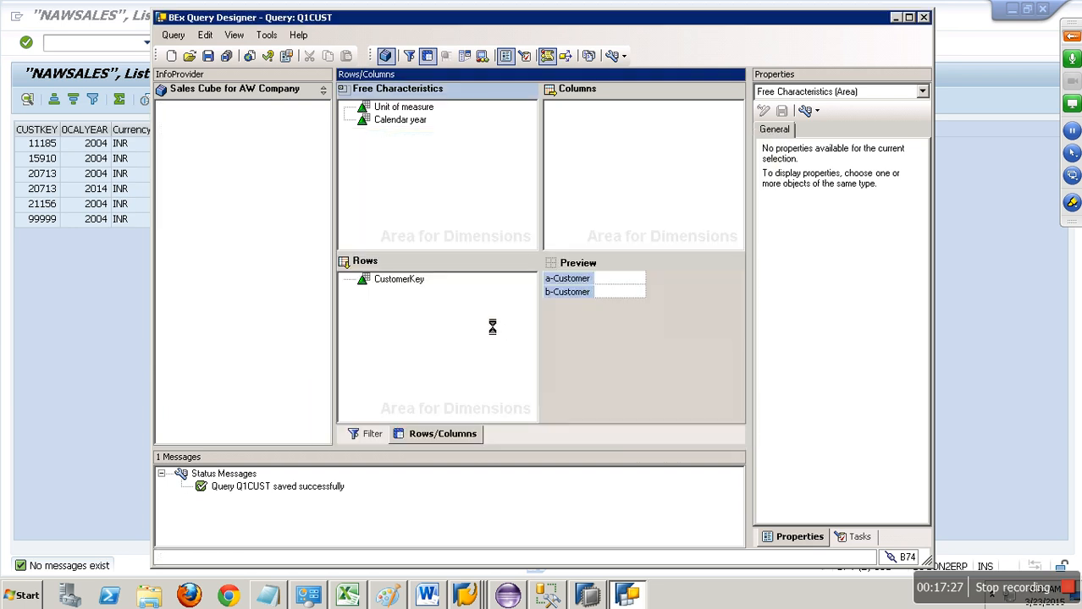
Restrict CustomerKey in the VARIABLES query's default values by variable and start a new variable for it
click(438, 434)
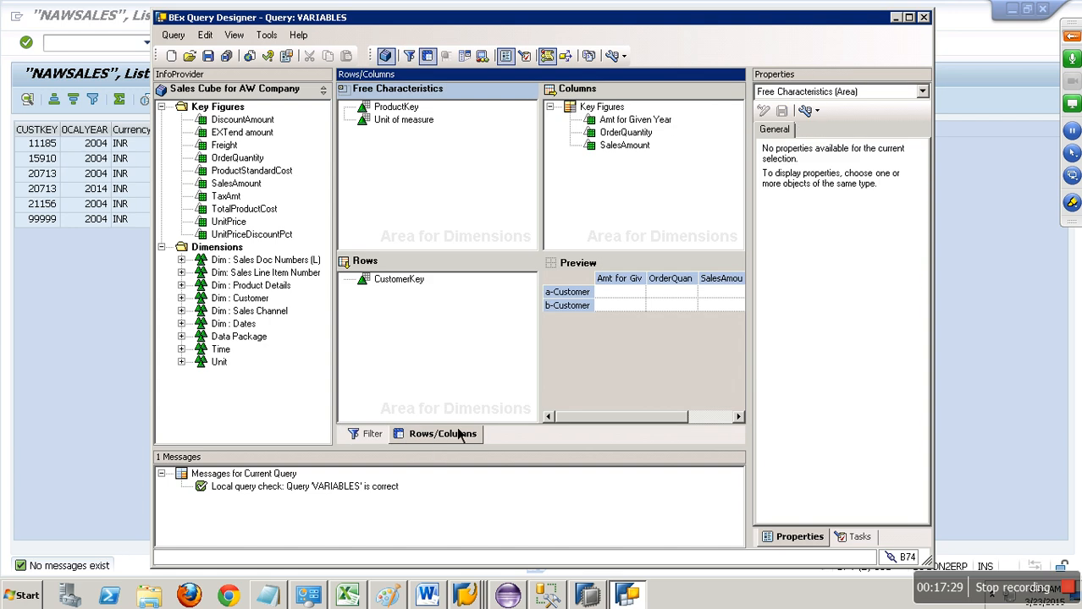
click(373, 433)
click(597, 147)
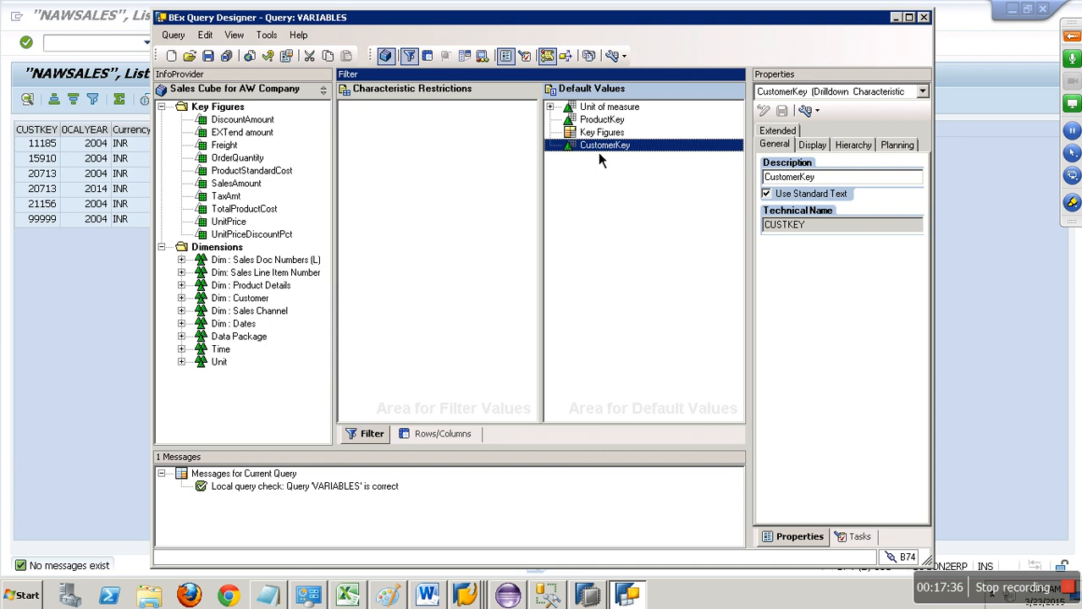
right_click(597, 152)
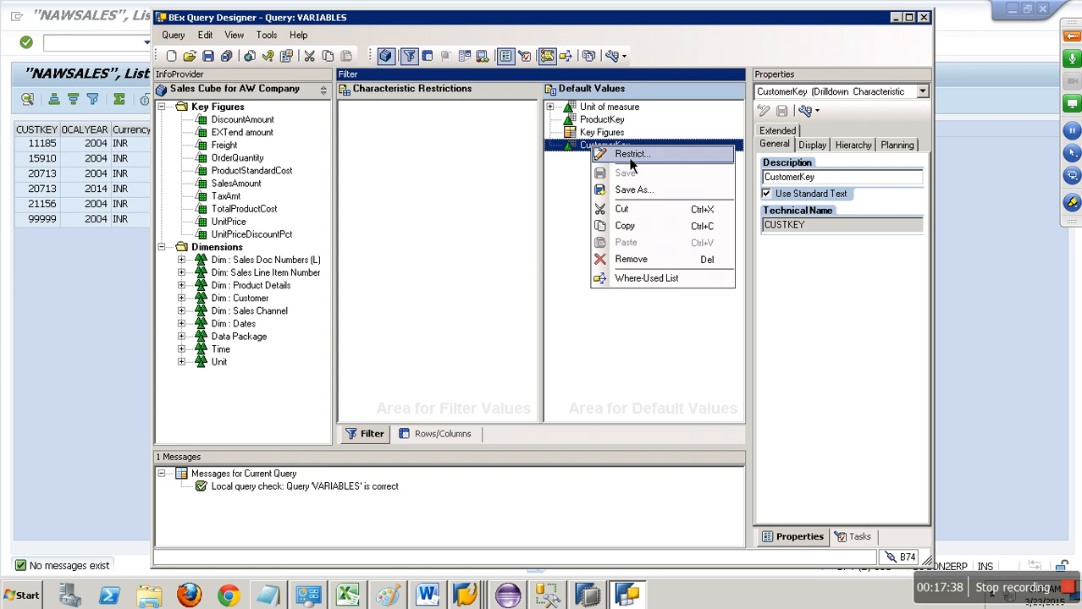
click(628, 159)
click(439, 169)
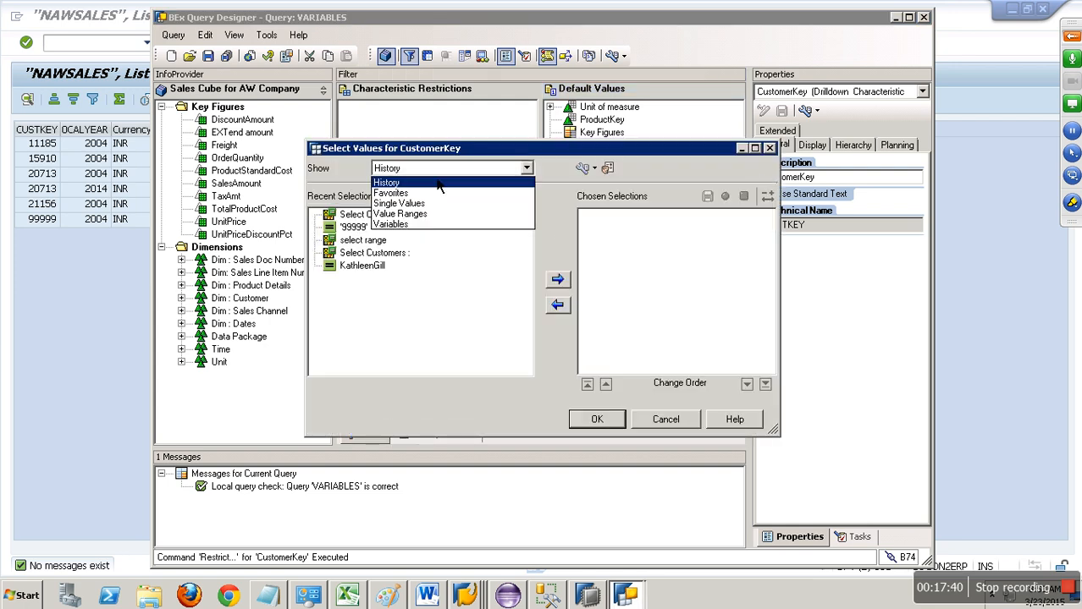
click(410, 225)
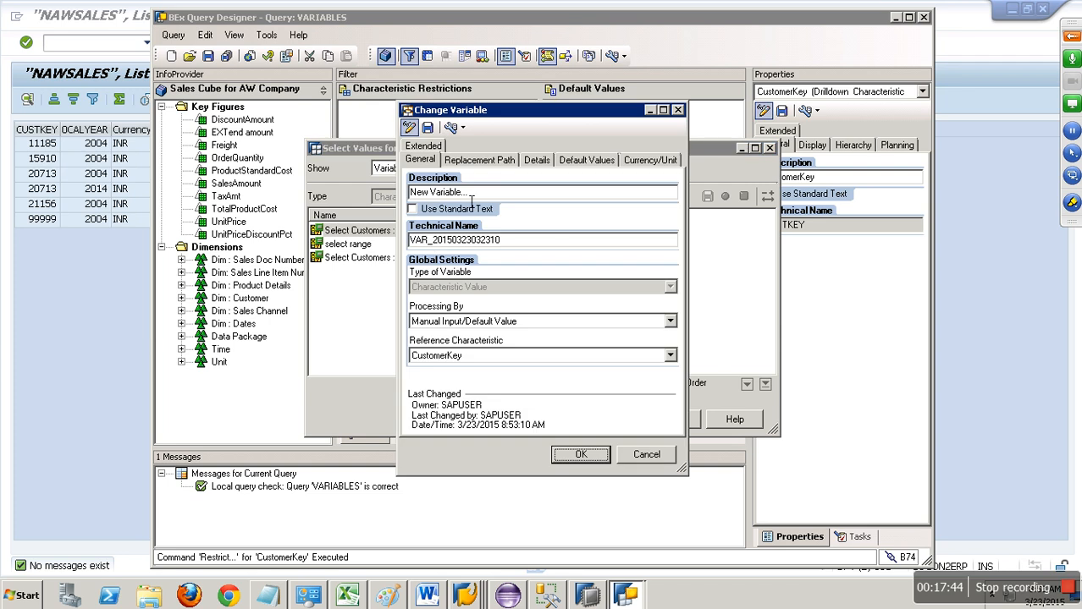
Describe the new variable as Rep Customer, set its technical name to ZREP_CUST, and process it by Replacement Path
text(Rep Customer)
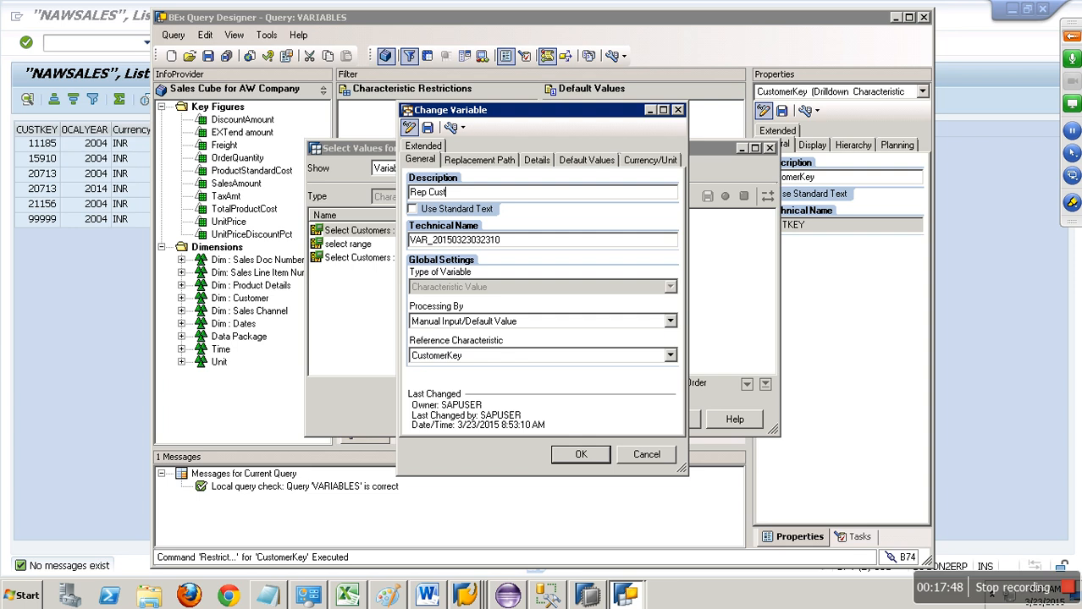
double_click(521, 247)
key(BackSpace)
text(ZREP_CUST)
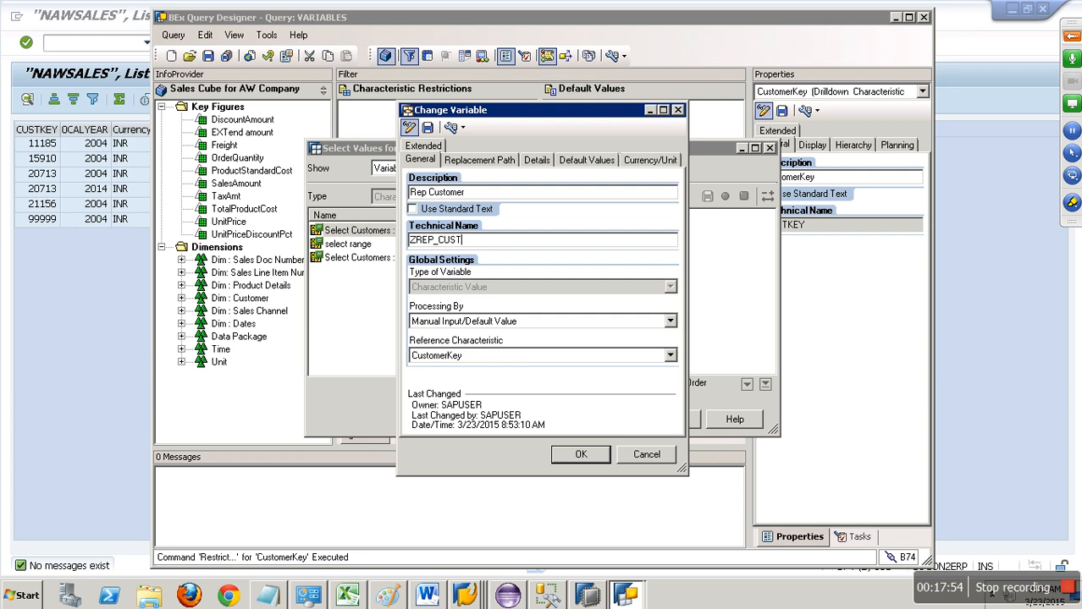
click(503, 325)
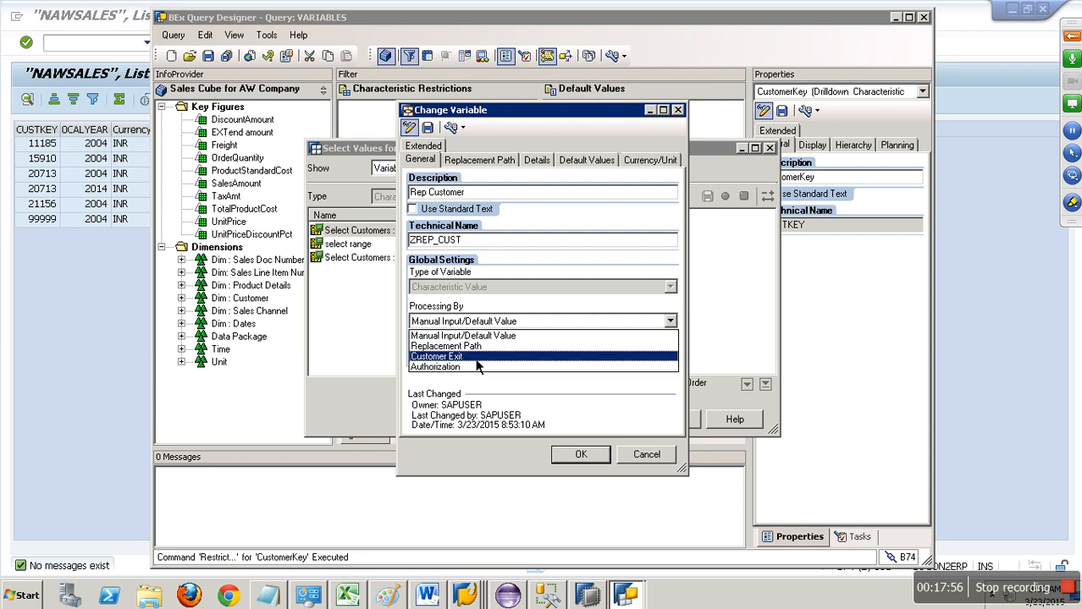
click(475, 347)
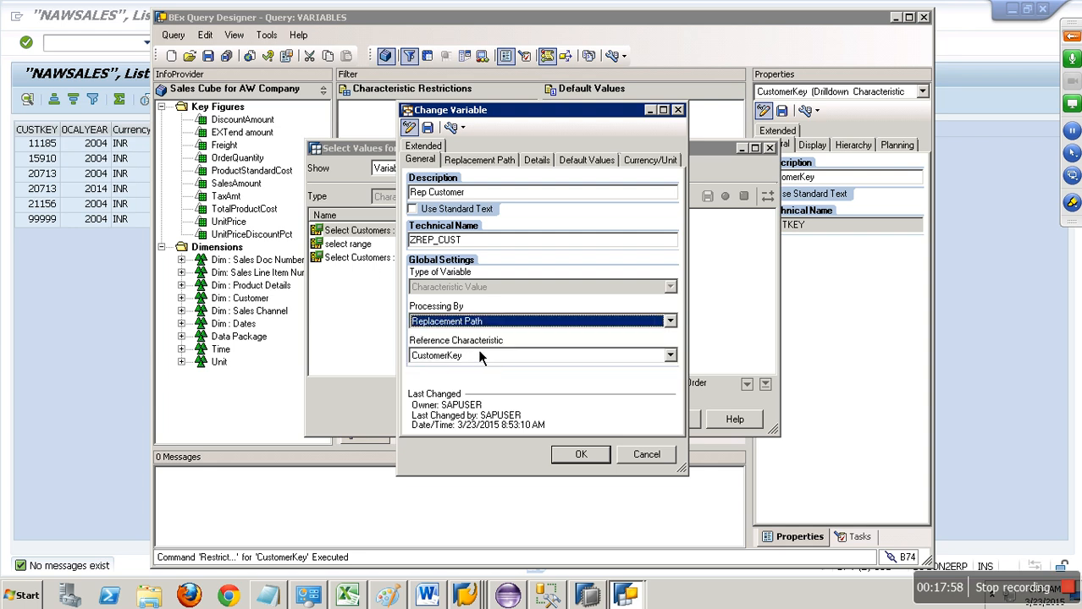
Review the variable's details and replacement path settings, and return to its general settings
click(537, 161)
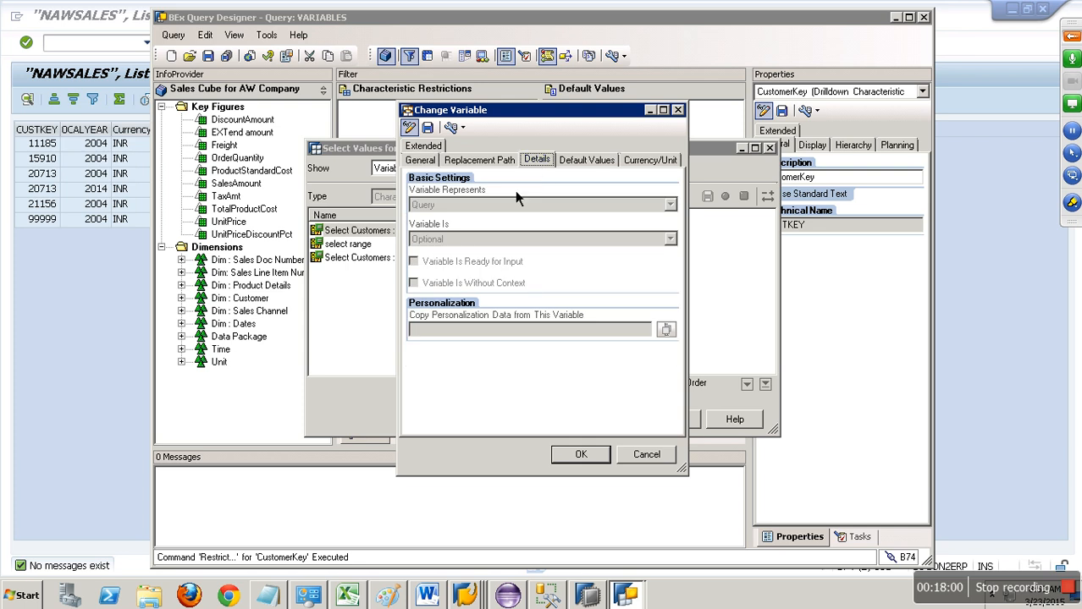
click(483, 160)
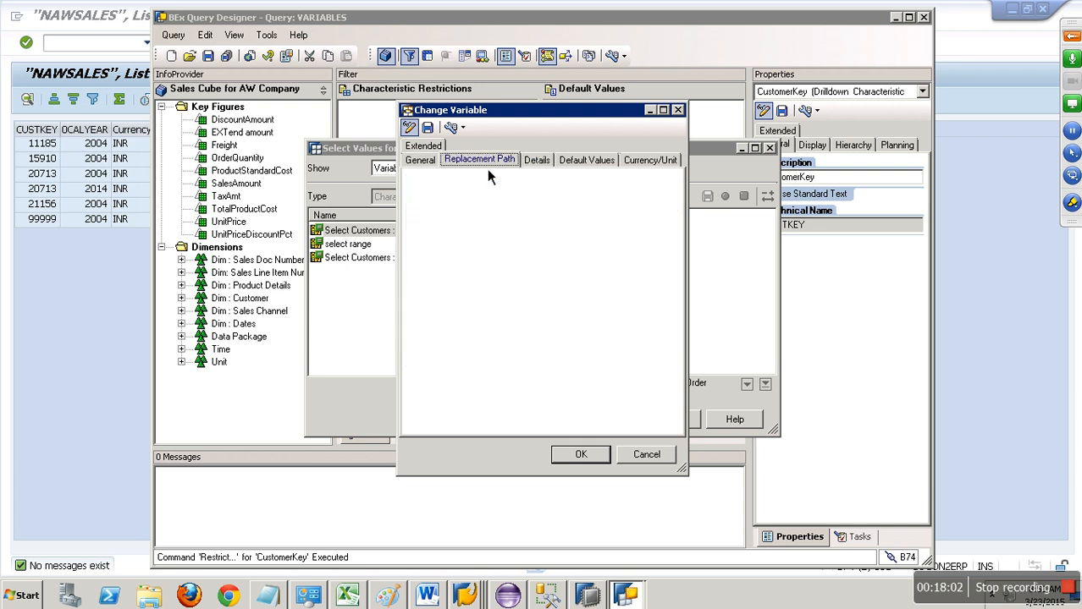
click(420, 161)
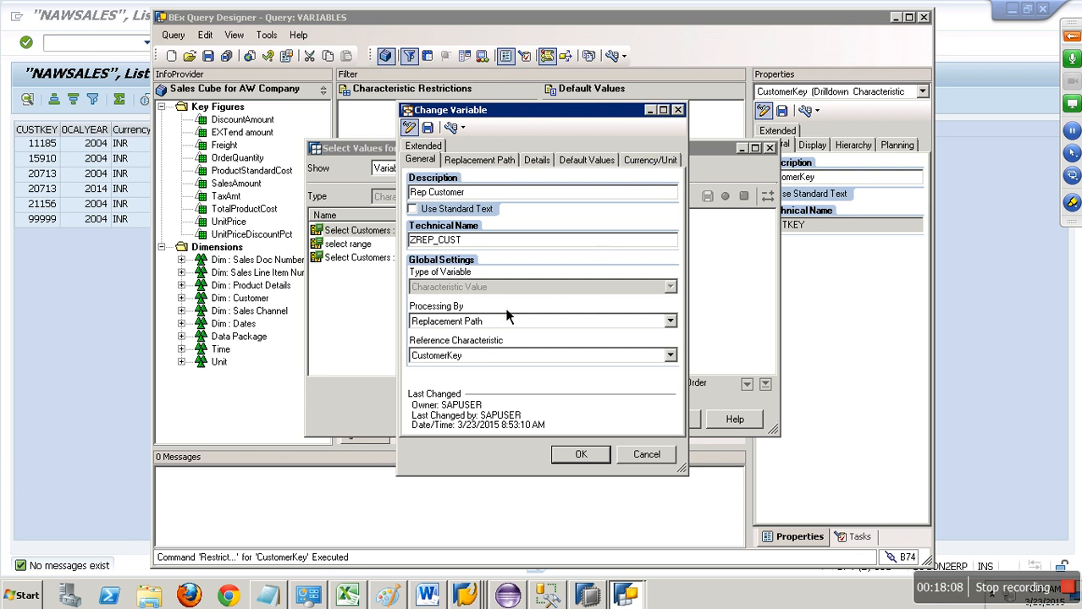
Set the Rep Customer variable to be replaced with the query Q1CUST, found by search, and save the variable
click(492, 160)
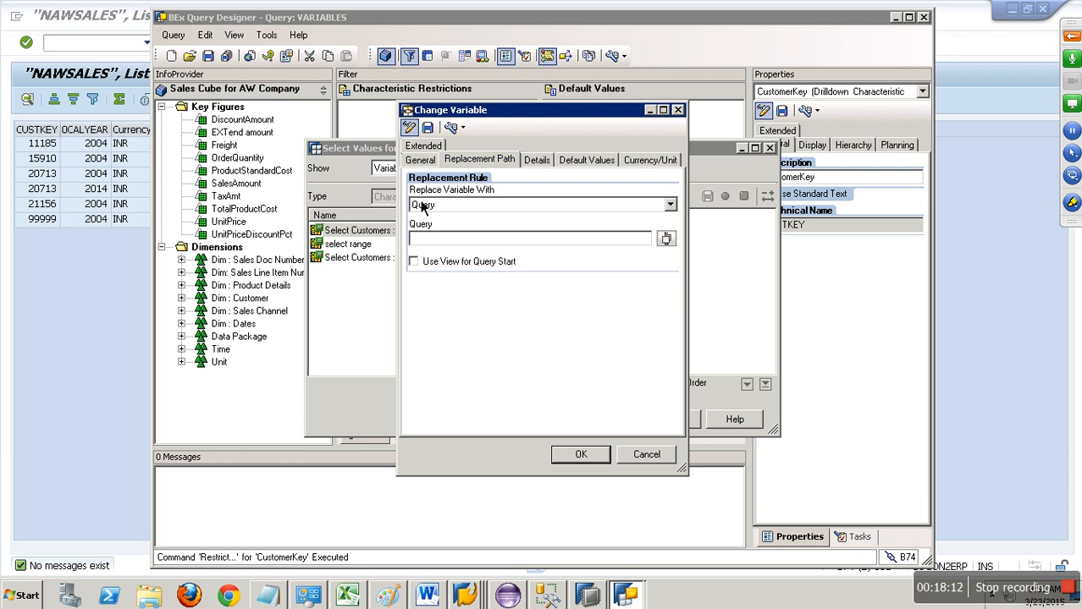
click(494, 207)
click(464, 234)
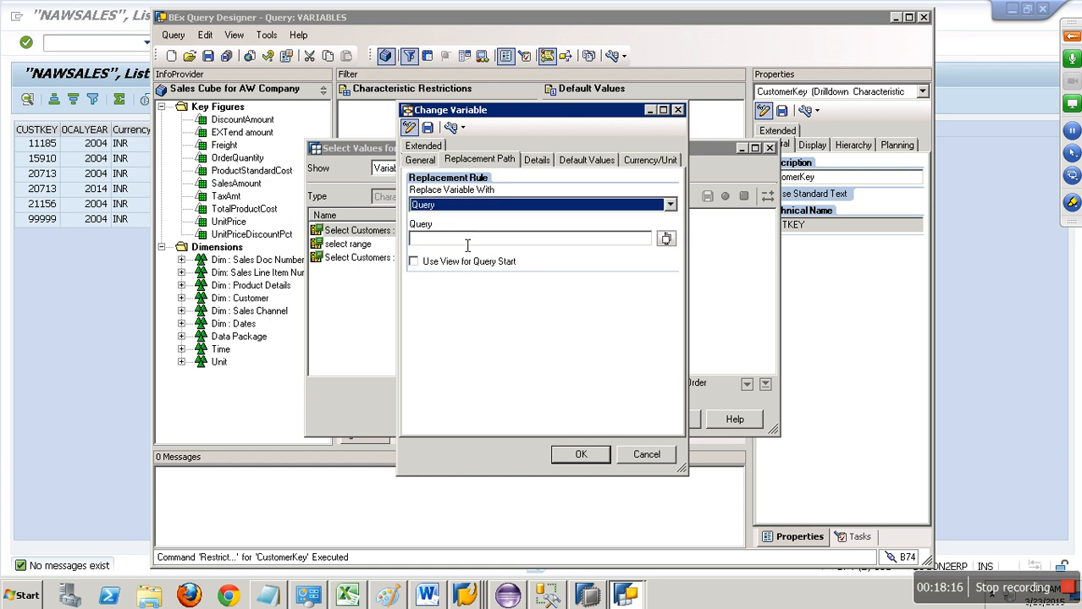
click(466, 241)
click(666, 239)
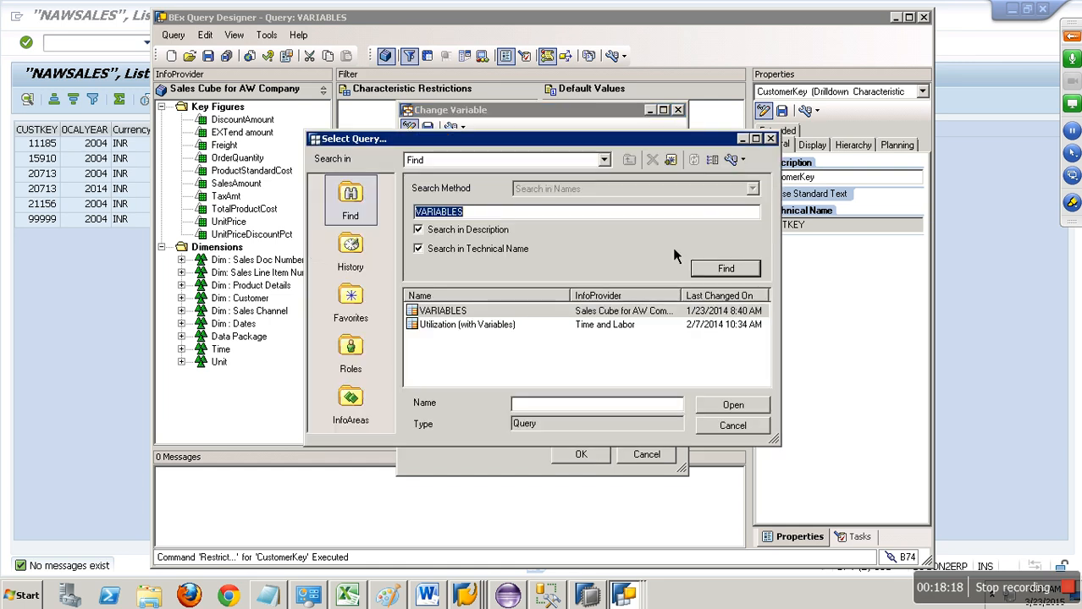
text(q)
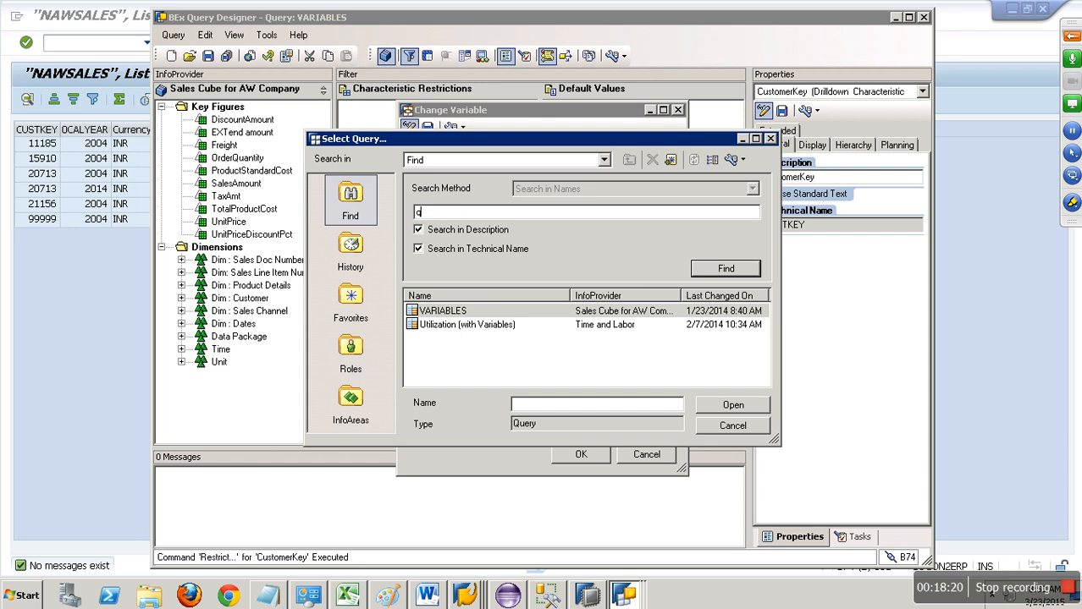
text(1cust)
key(Return)
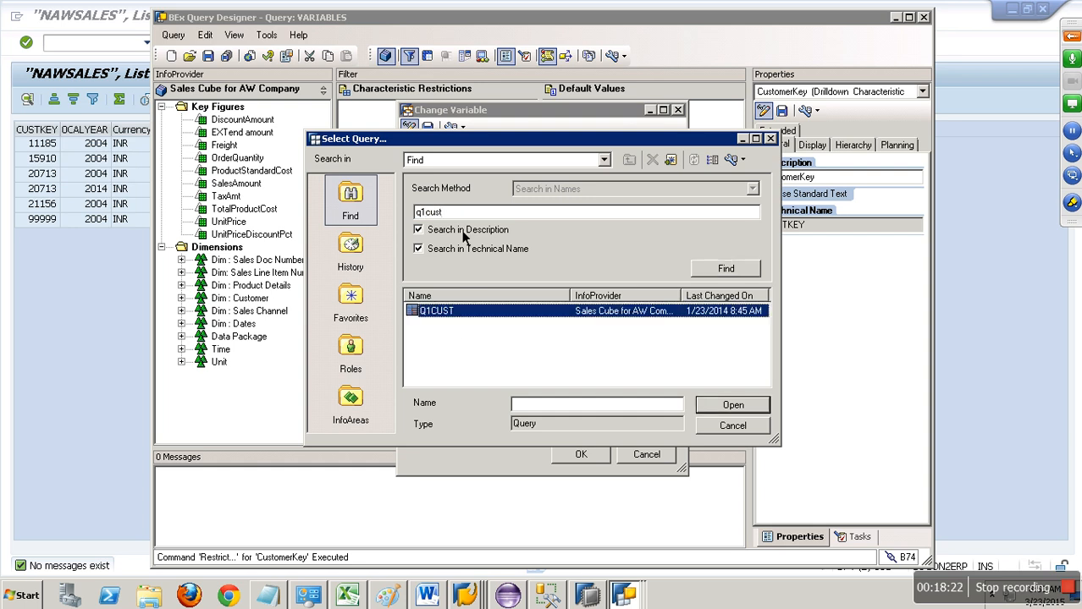
double_click(469, 311)
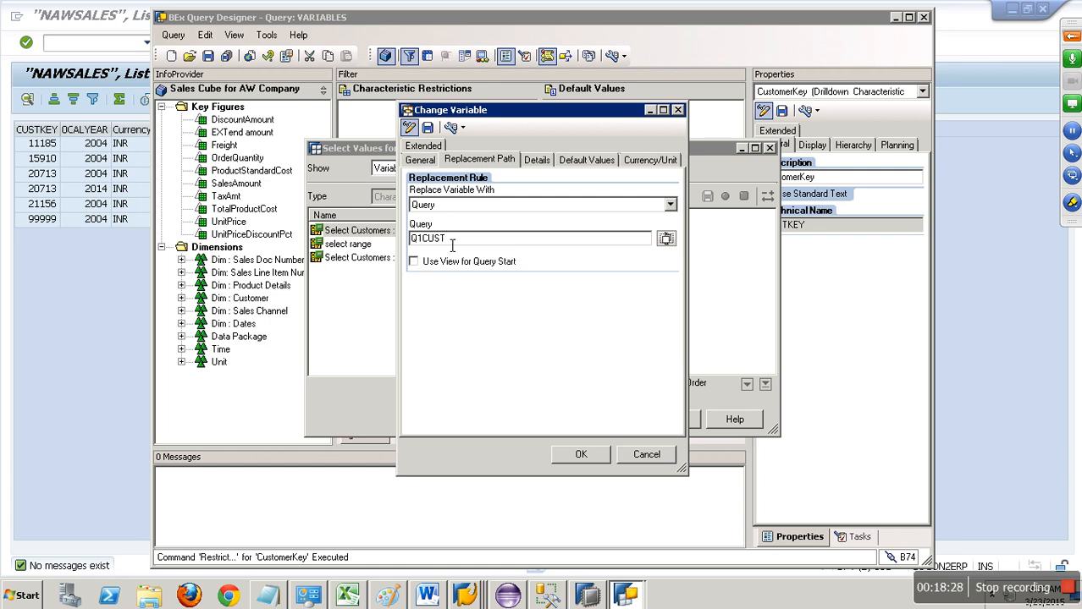
click(428, 128)
click(554, 331)
click(586, 456)
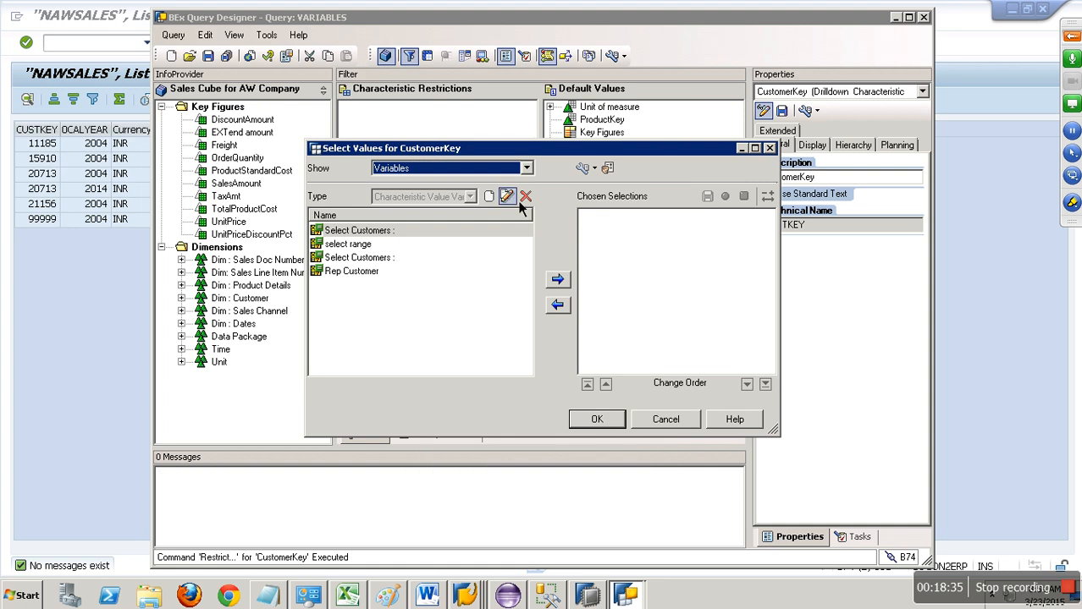
Show technical names in the variable list and restrict CustomerKey with the ZREP_CUST variable
click(584, 168)
click(418, 272)
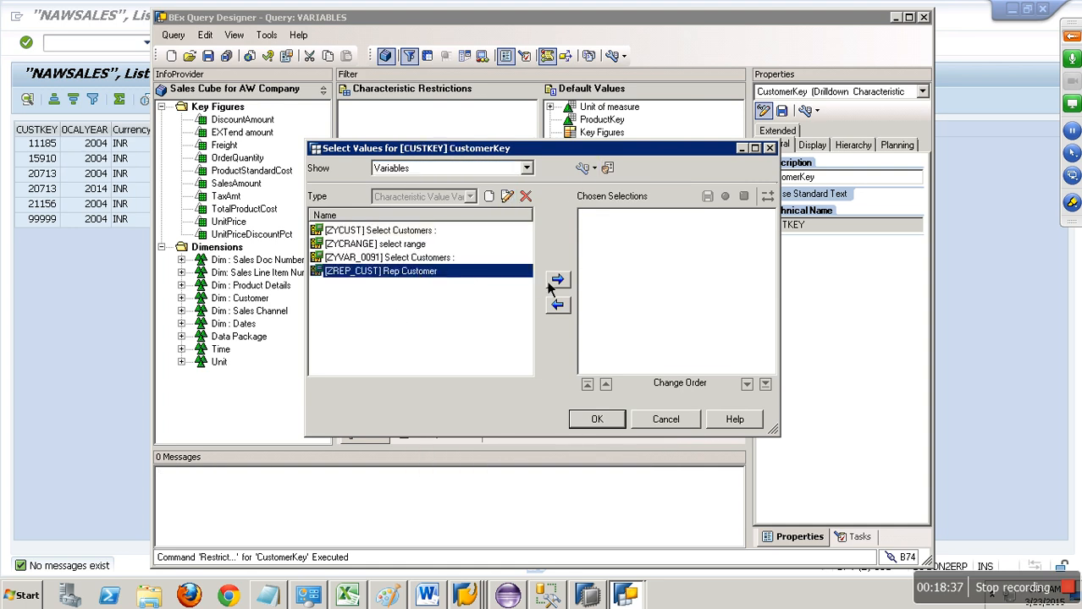
click(557, 279)
click(597, 419)
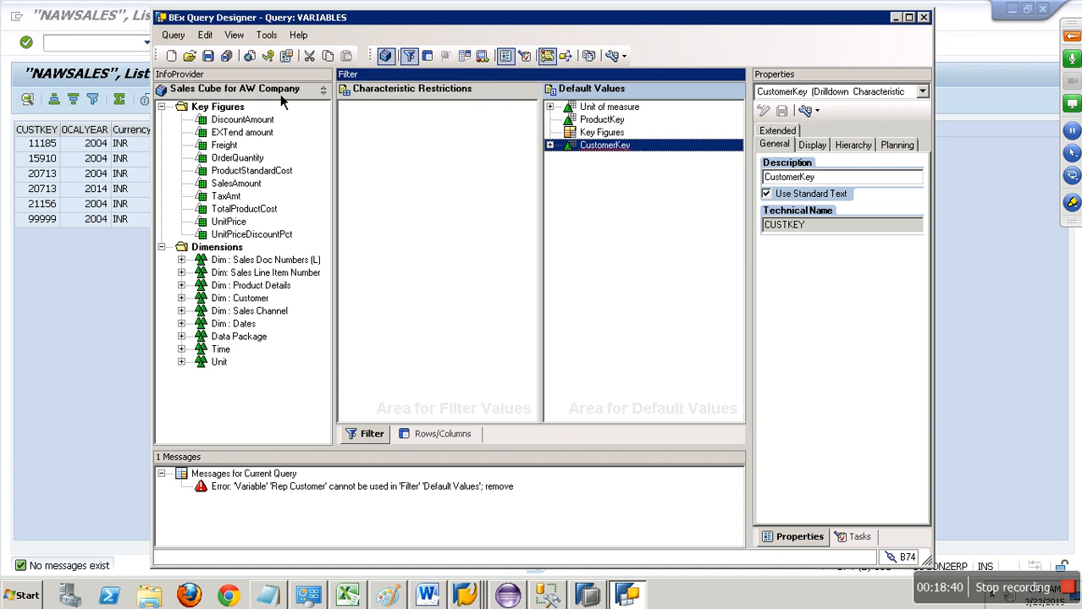
Try to save the VARIABLES query and review the CustomerKey restriction in the default values
click(209, 57)
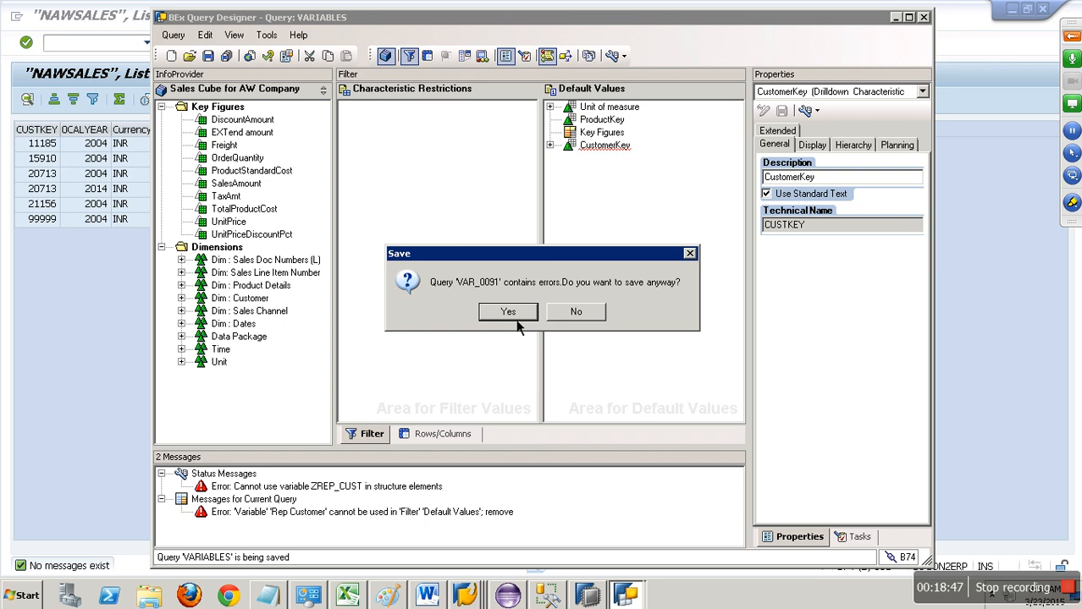
click(586, 314)
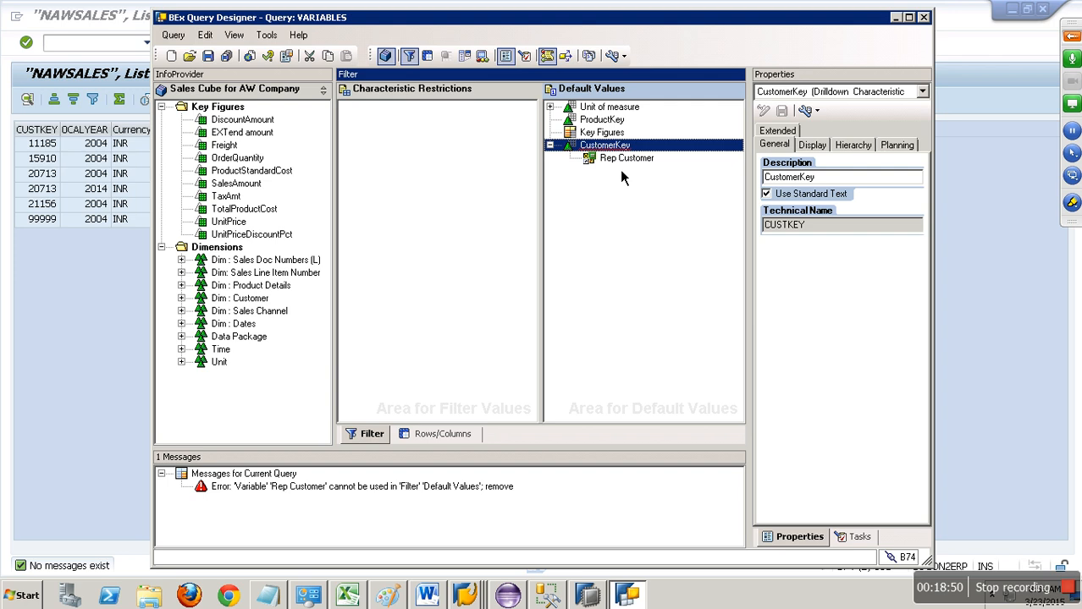
click(621, 159)
right_click(617, 148)
click(631, 154)
click(622, 216)
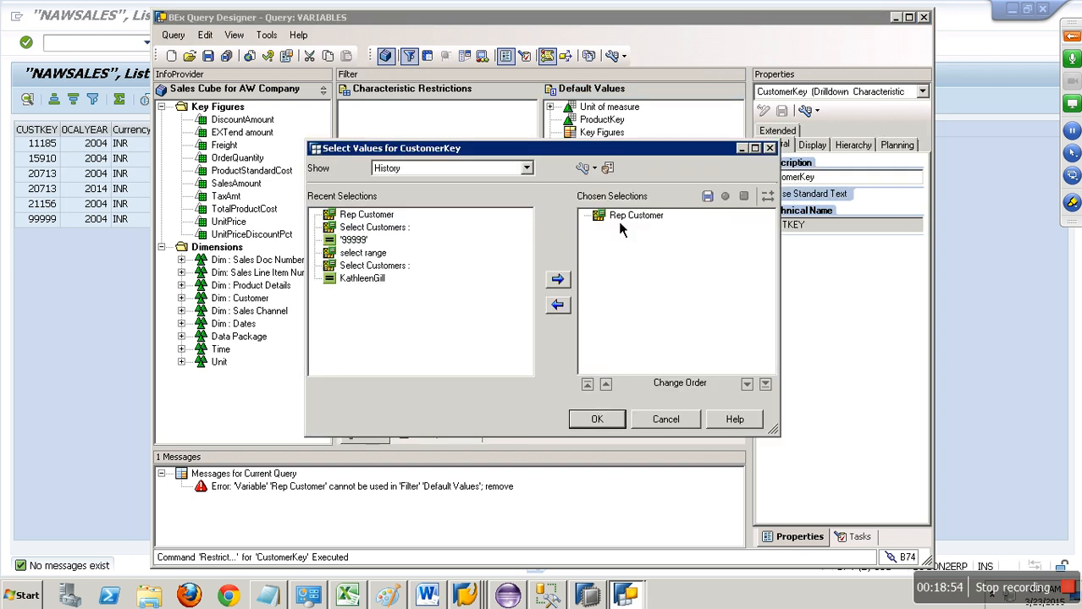
click(665, 420)
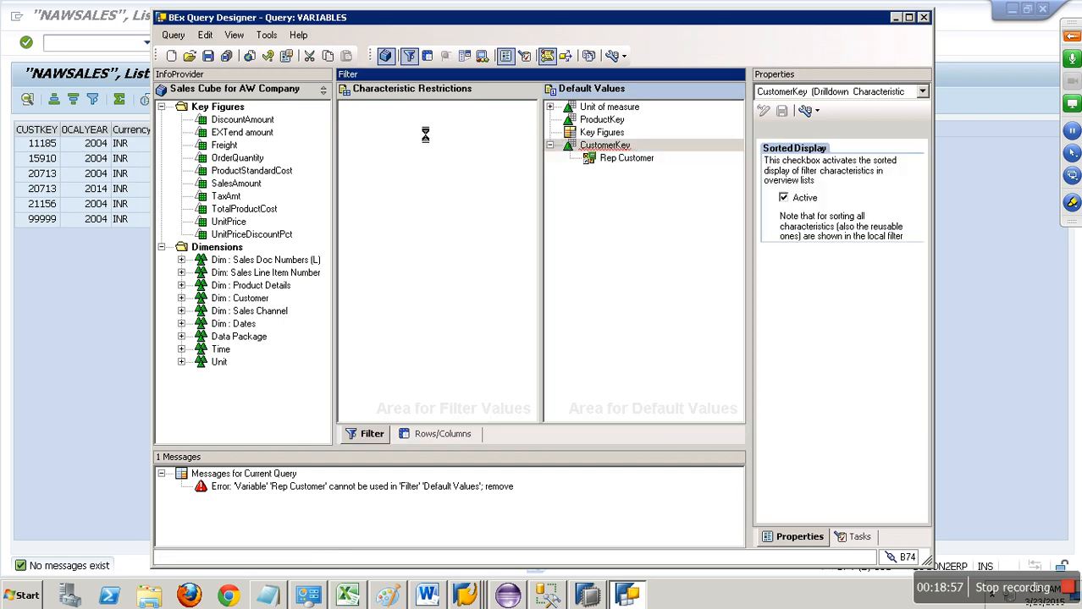
Move CustomerKey with its Rep Customer restriction from the default values to the characteristic restrictions and save the query
drag(602, 145, 306, 217)
click(344, 107)
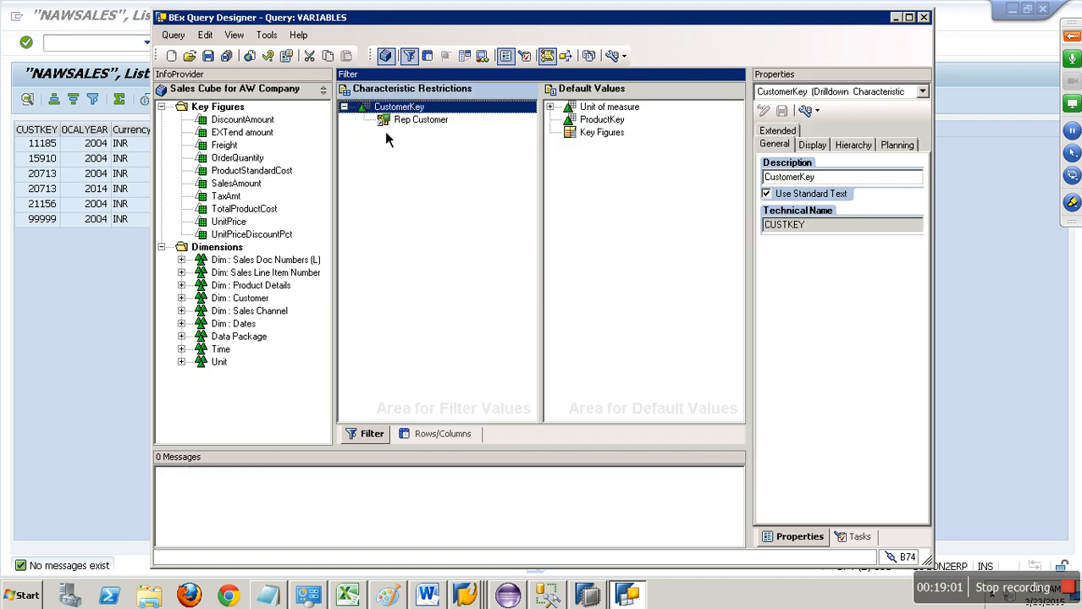
click(211, 59)
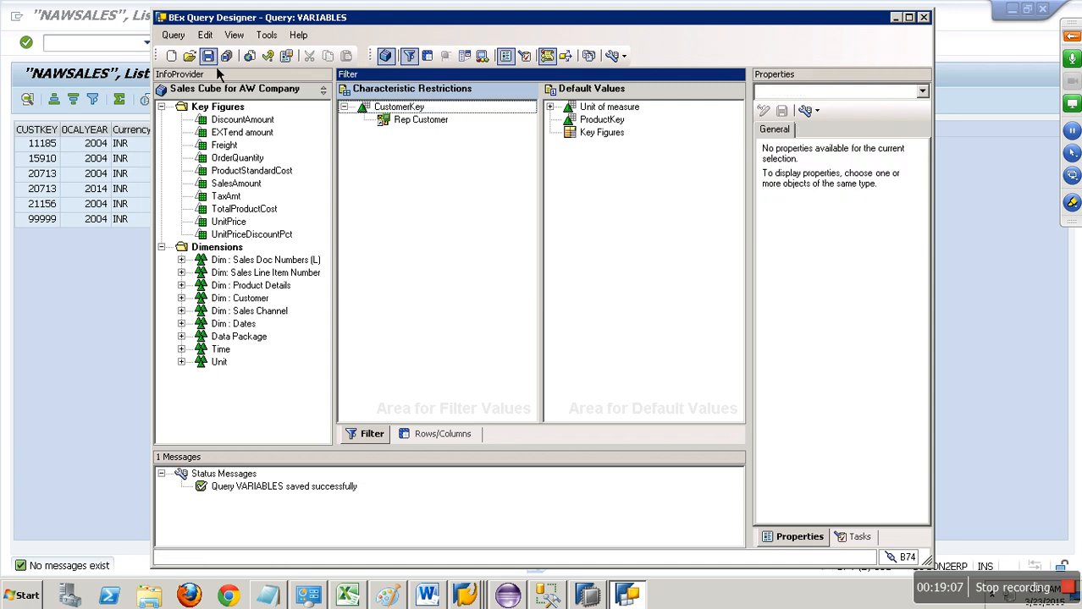
Switch to the SAP Query session and restart the Query Monitor with the /NRSRT transaction
click(33, 324)
mouse_move(474, 592)
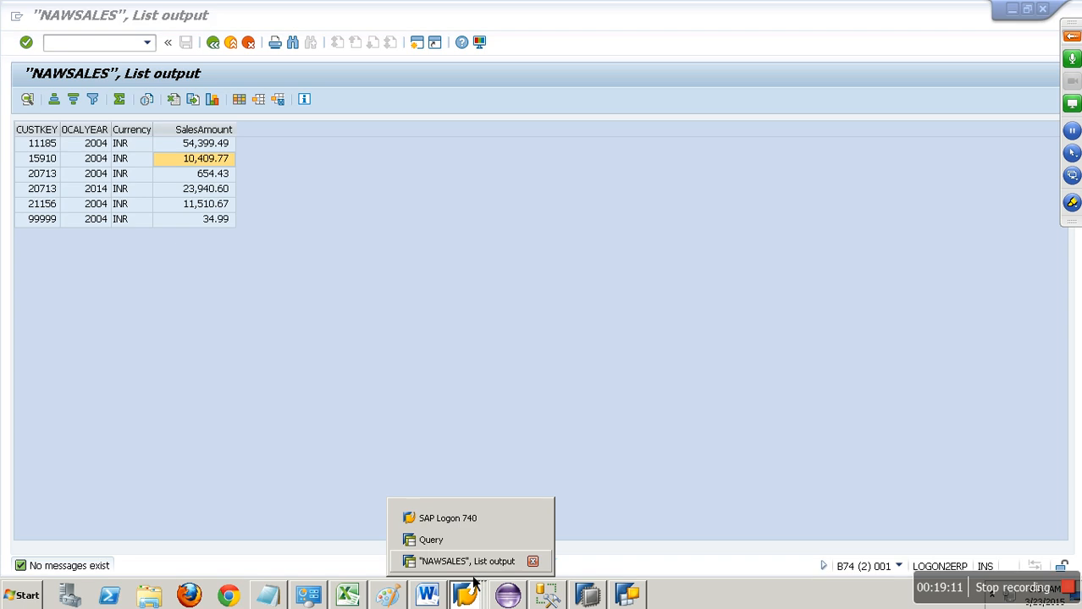
click(457, 540)
click(154, 45)
key(Down)
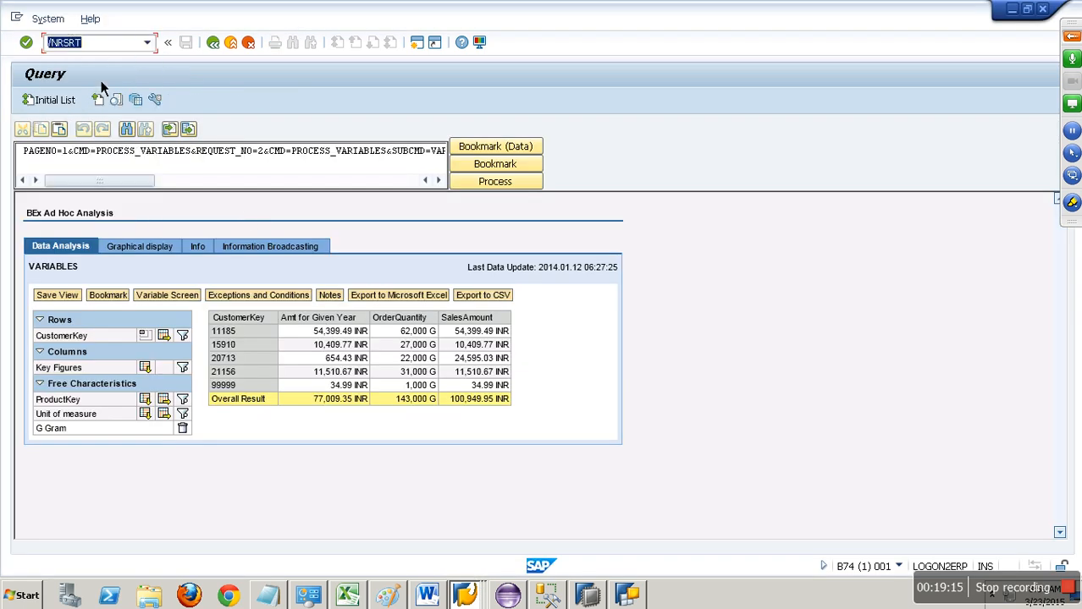
key(Return)
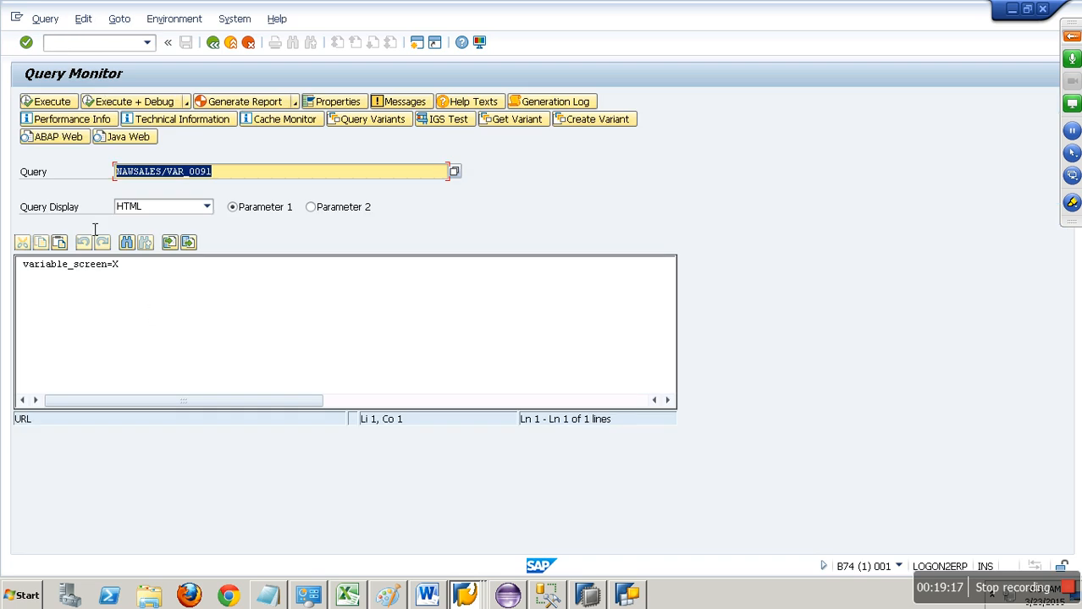
Execute the query NAWSALES/VAR_0091 for the year 2004
click(51, 102)
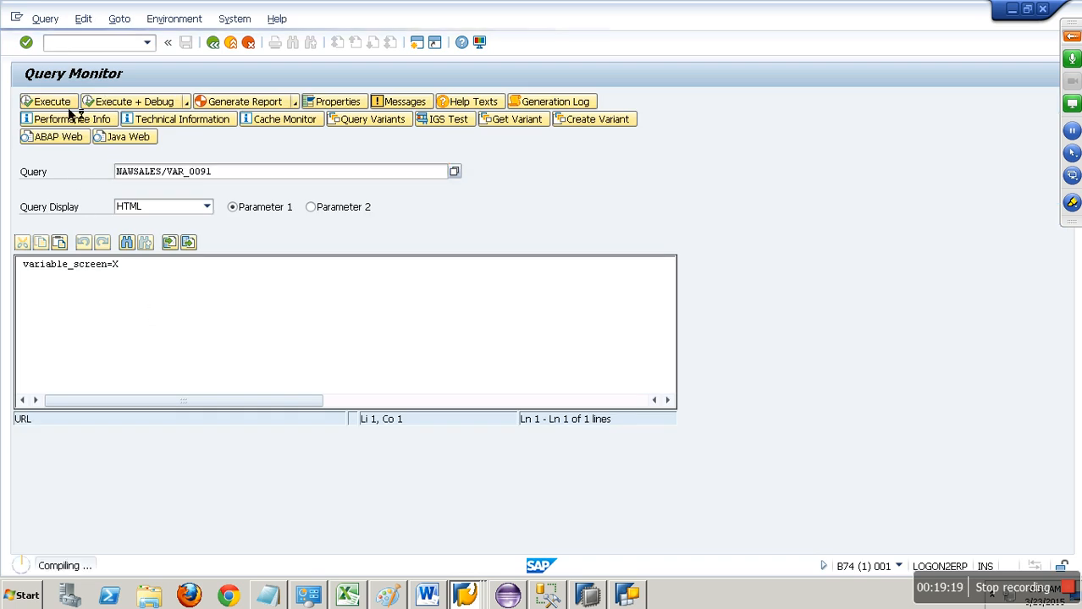
click(115, 241)
text(2014)
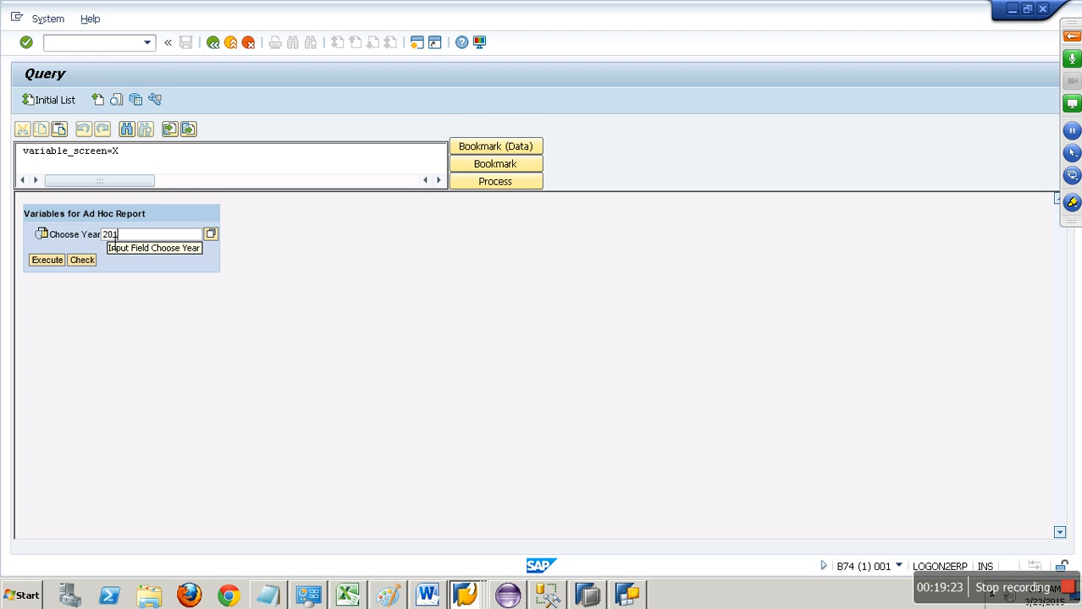
key(BackSpace)
key(BackSpace)
text(04)
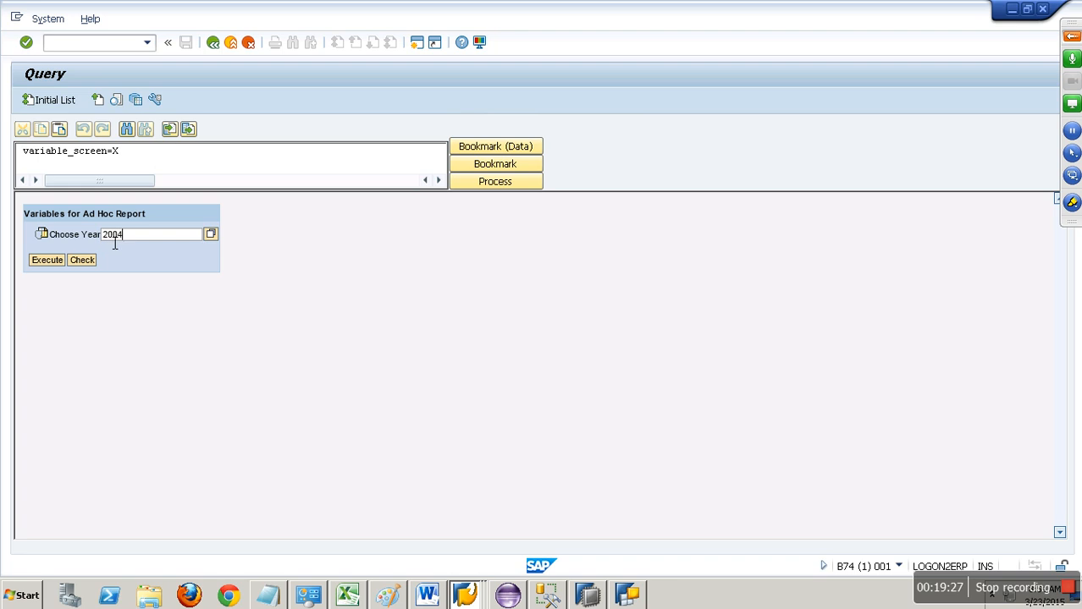
click(61, 264)
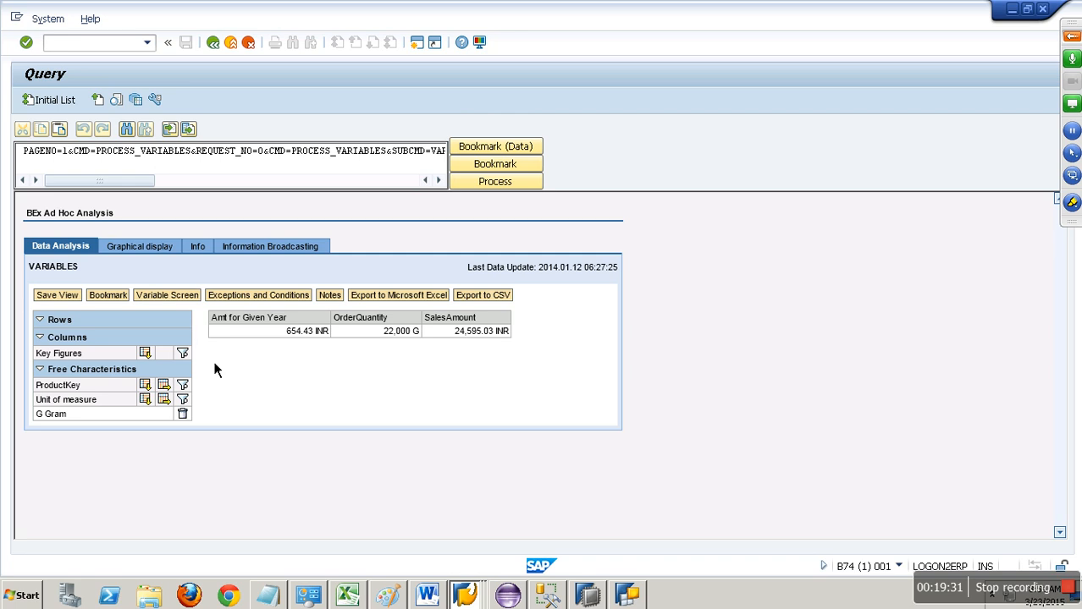
Switch to BEx Query Designer, add CustomerKey from the Customer dimension to the rows, and save the query
click(628, 595)
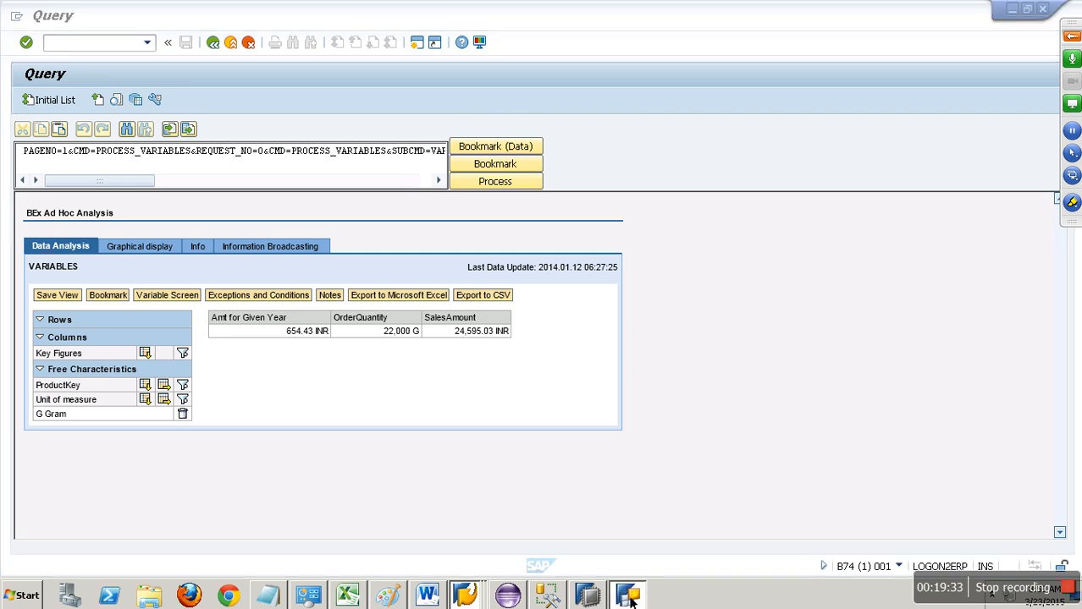
click(443, 434)
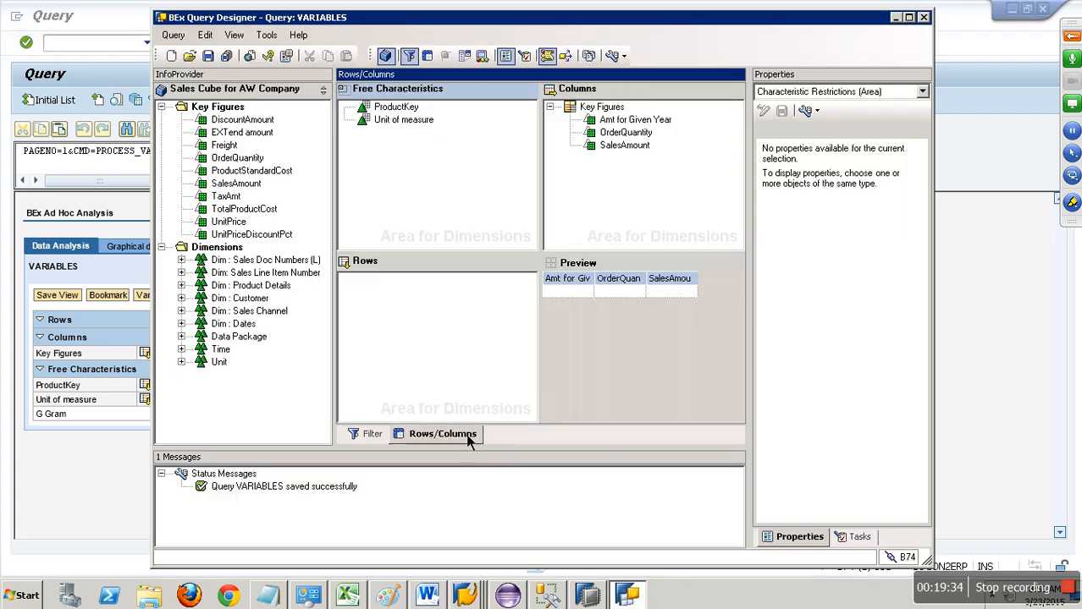
click(183, 299)
drag(256, 310, 352, 287)
click(226, 56)
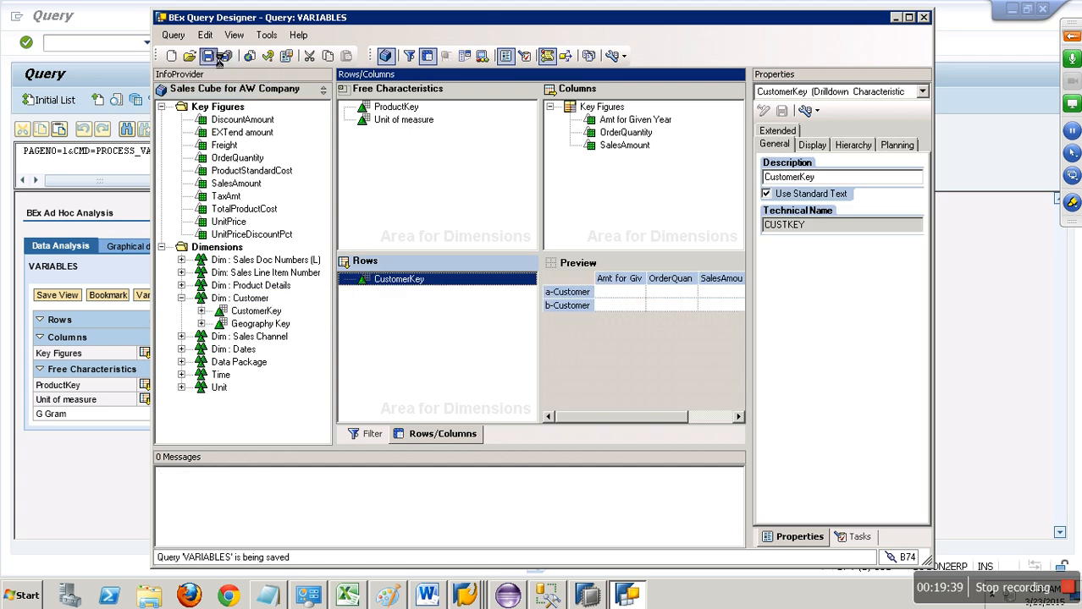
Reload the Query Monitor in SAP with /NRSRT and execute NAWSALES/VAR_0091 for the year 2014
click(148, 44)
key(Down)
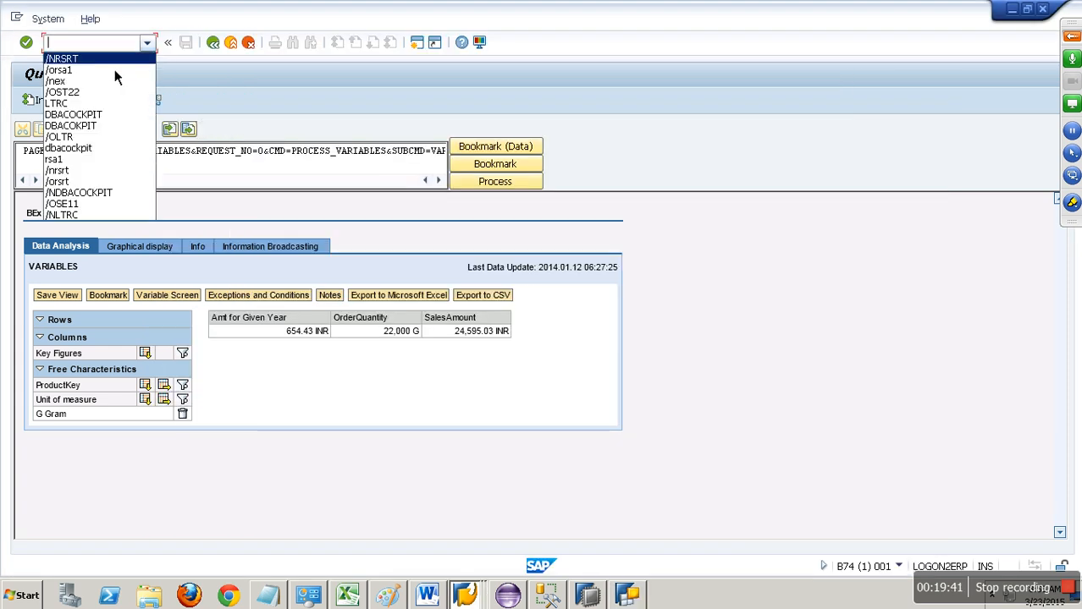
key(Return)
key(Return)
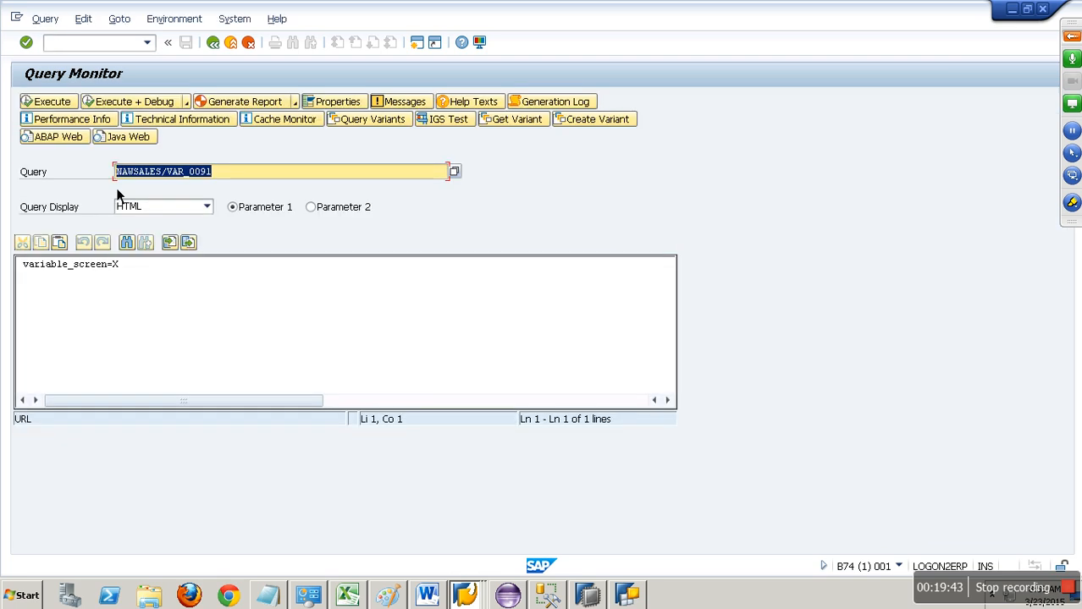
click(67, 104)
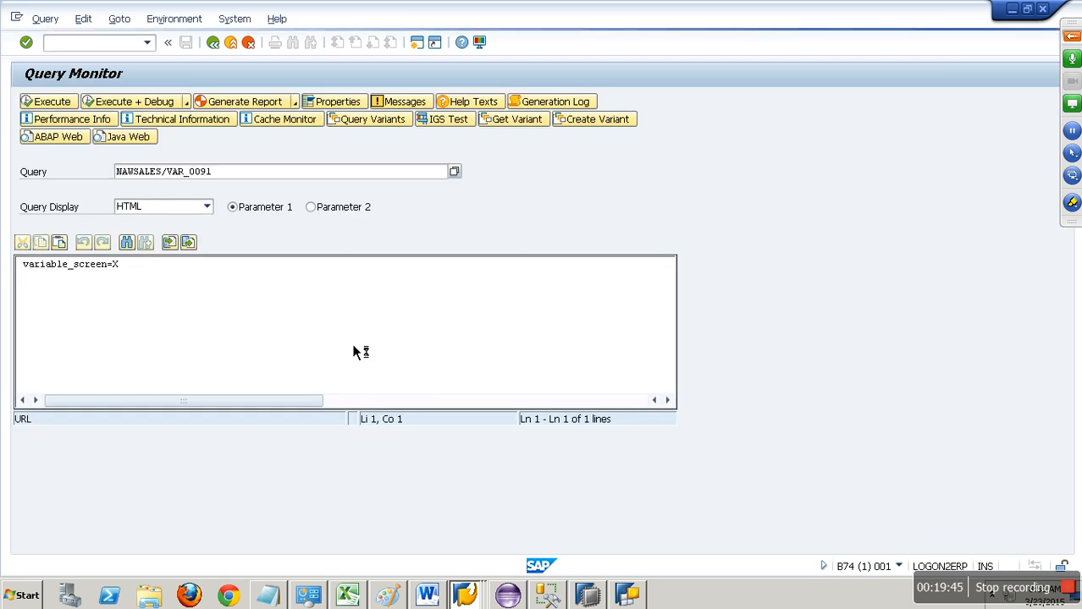
click(123, 236)
text(20)
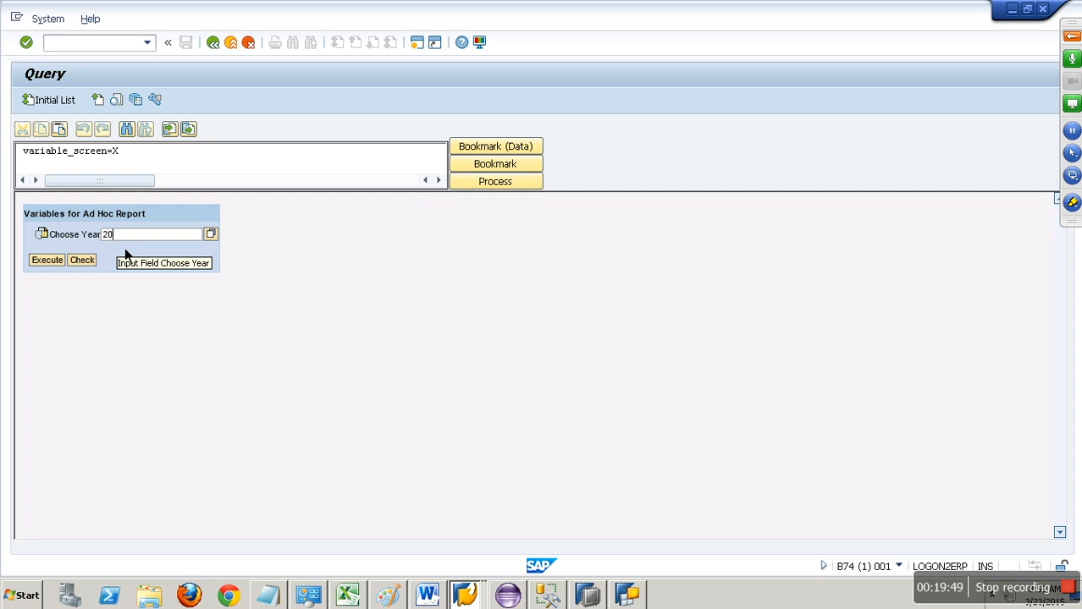
text(14)
click(50, 261)
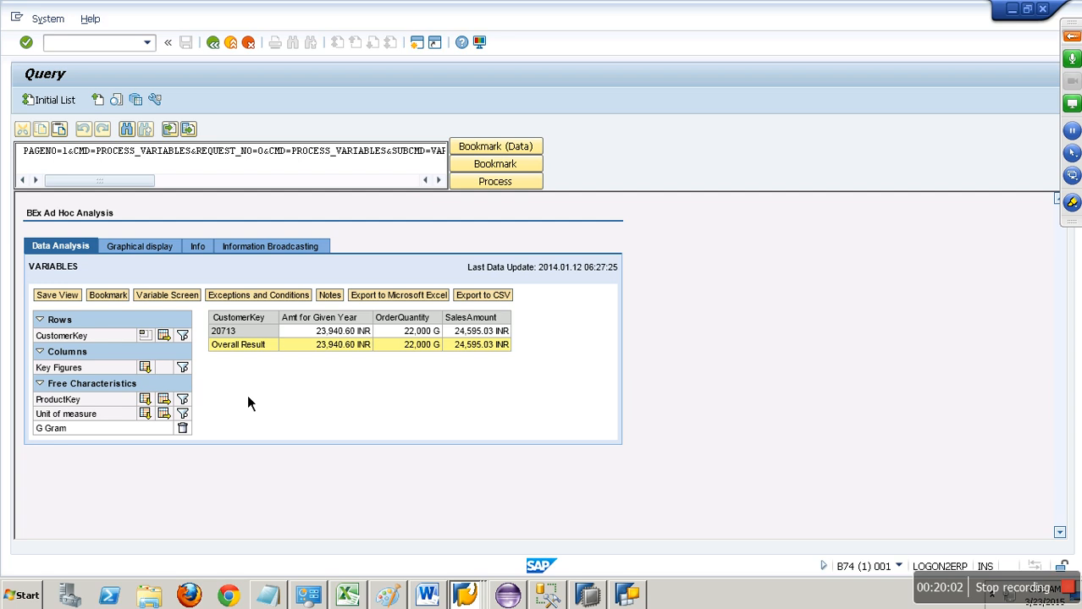
Open the Q1CUST query in BEx Query Designer and remove the existing restriction under Calendar year in the default values
click(633, 599)
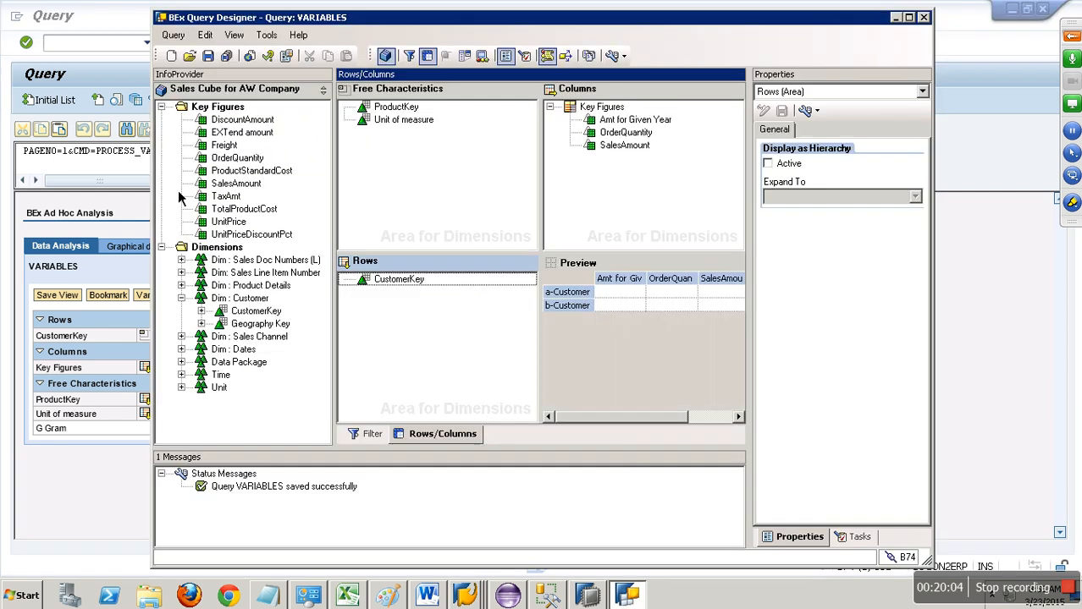
click(193, 58)
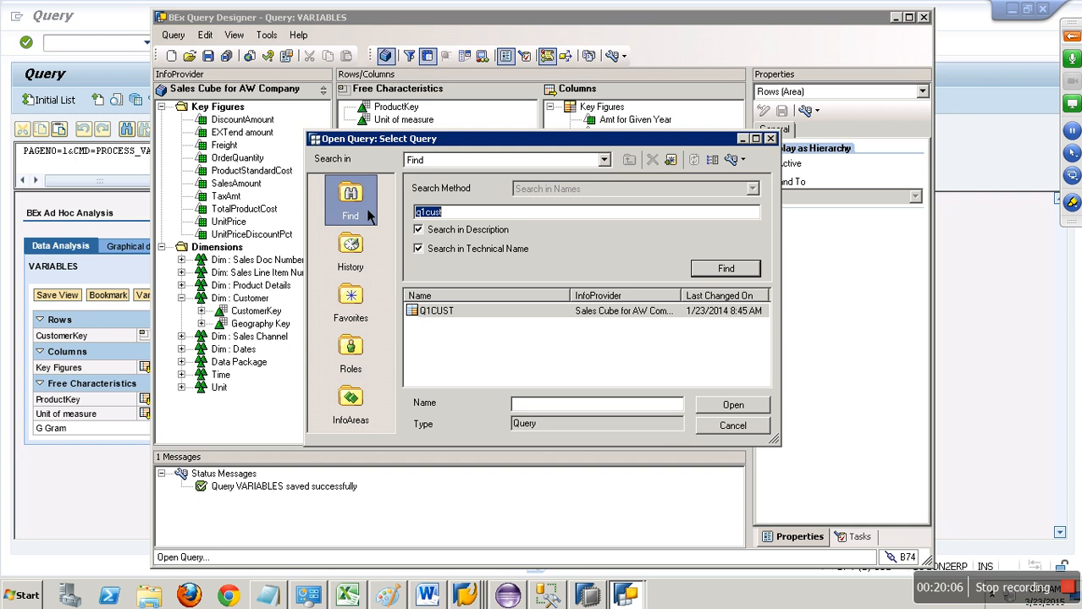
double_click(440, 311)
click(386, 434)
click(550, 108)
drag(612, 124, 292, 184)
Restrict Calendar year in the default values of Q1CUST to the single value 2004 and save the query
right_click(627, 109)
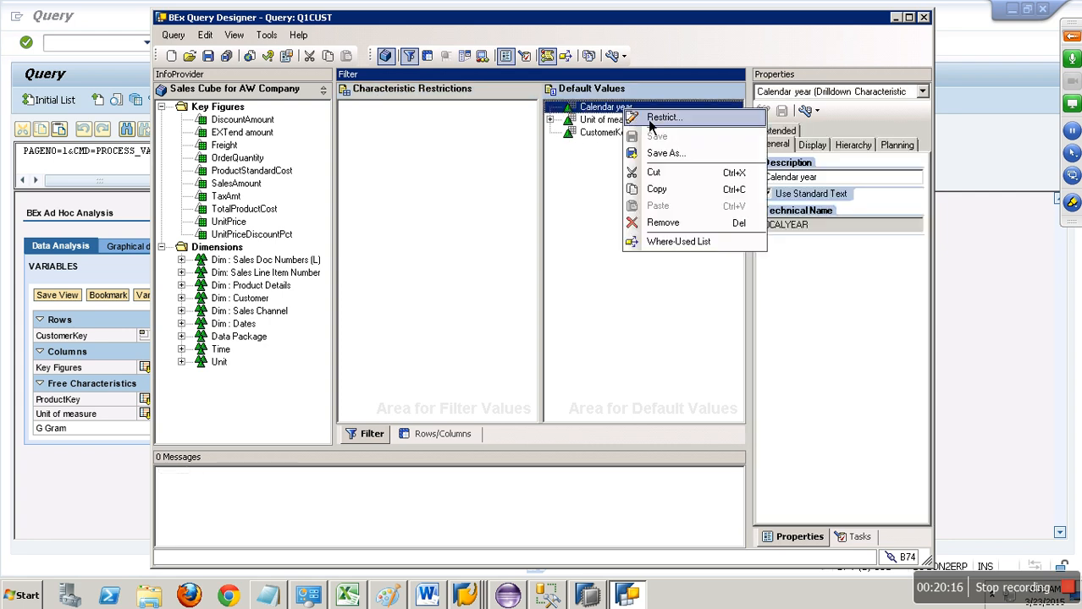
click(653, 118)
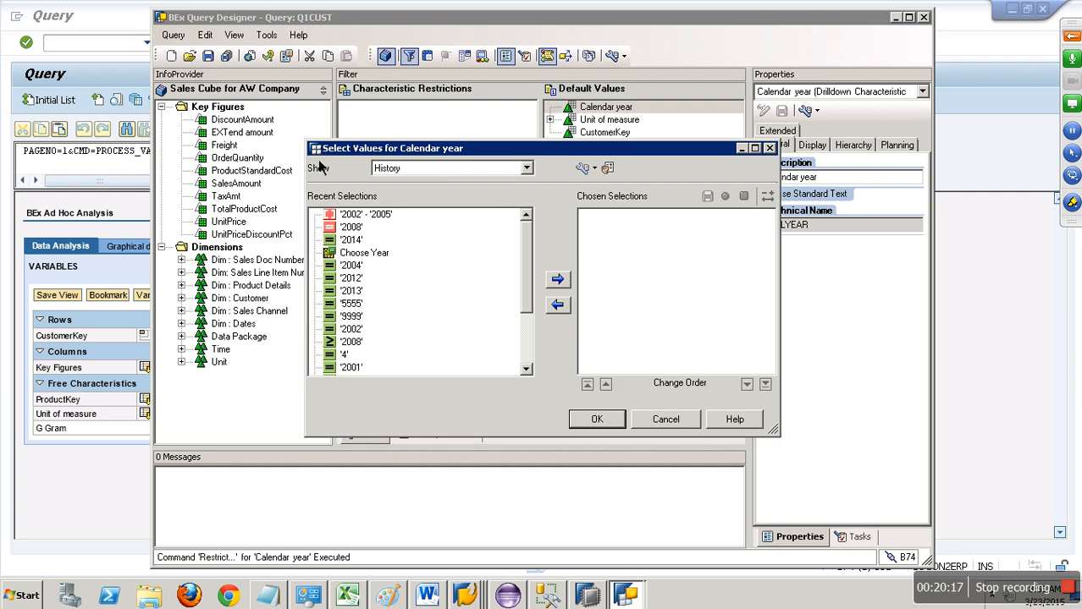
click(432, 168)
click(405, 224)
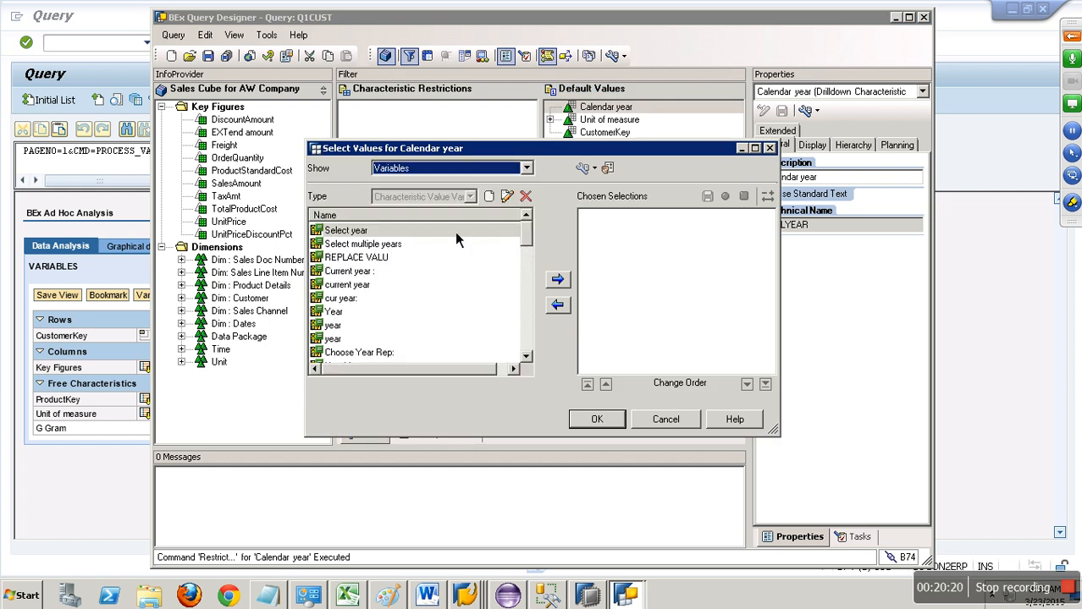
click(449, 167)
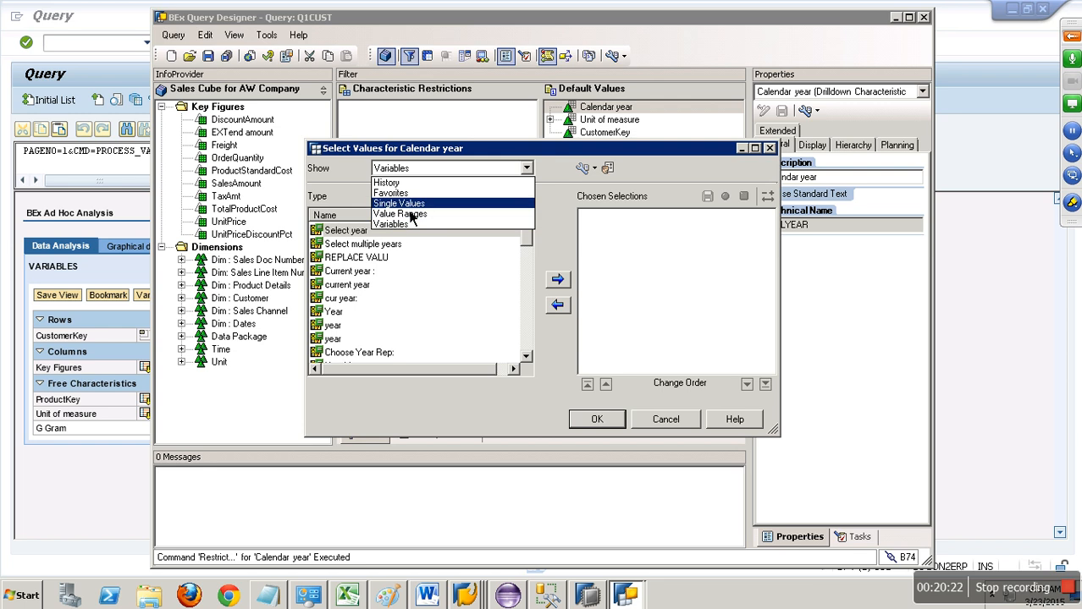
click(402, 205)
click(356, 248)
click(551, 285)
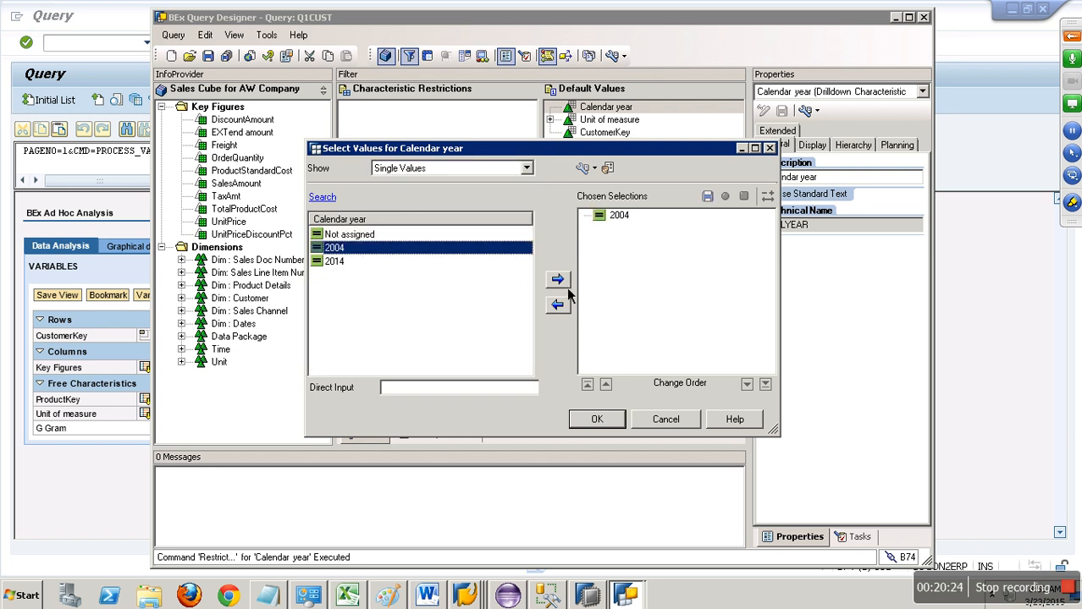
click(597, 419)
click(207, 57)
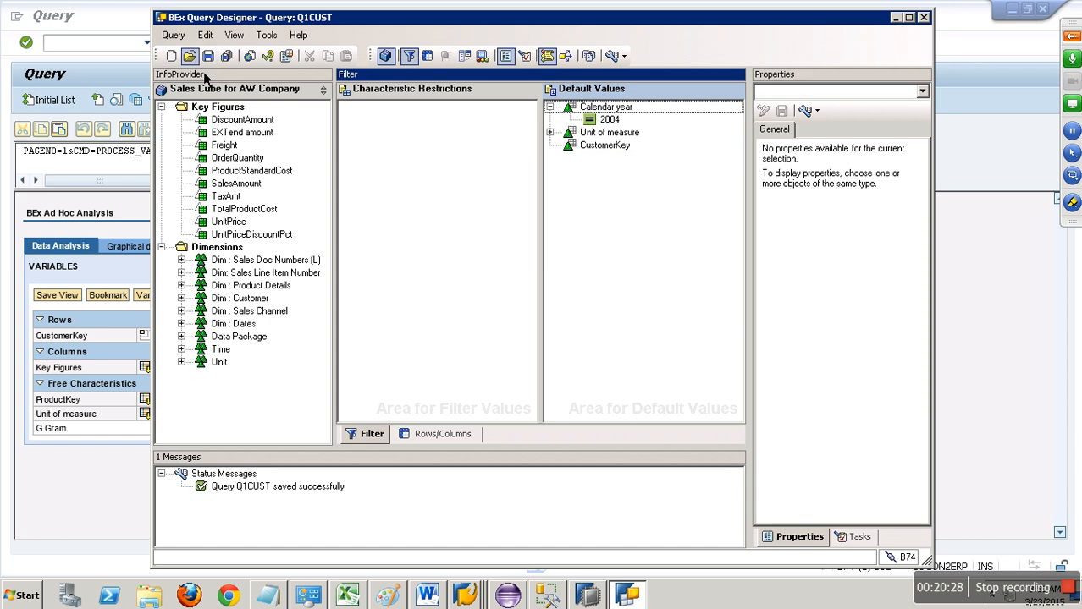
Switch to SAP, leave the old query result, reload the Query Monitor and execute NAWSALES/VAR_0091 through its variable screen
click(104, 528)
click(215, 43)
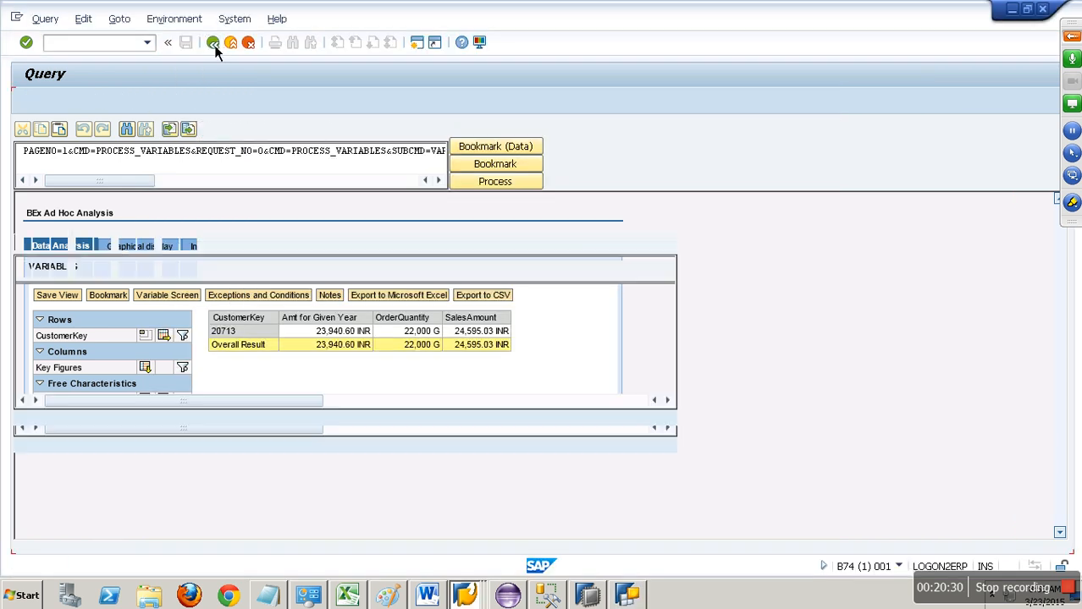
click(147, 43)
click(119, 61)
key(Return)
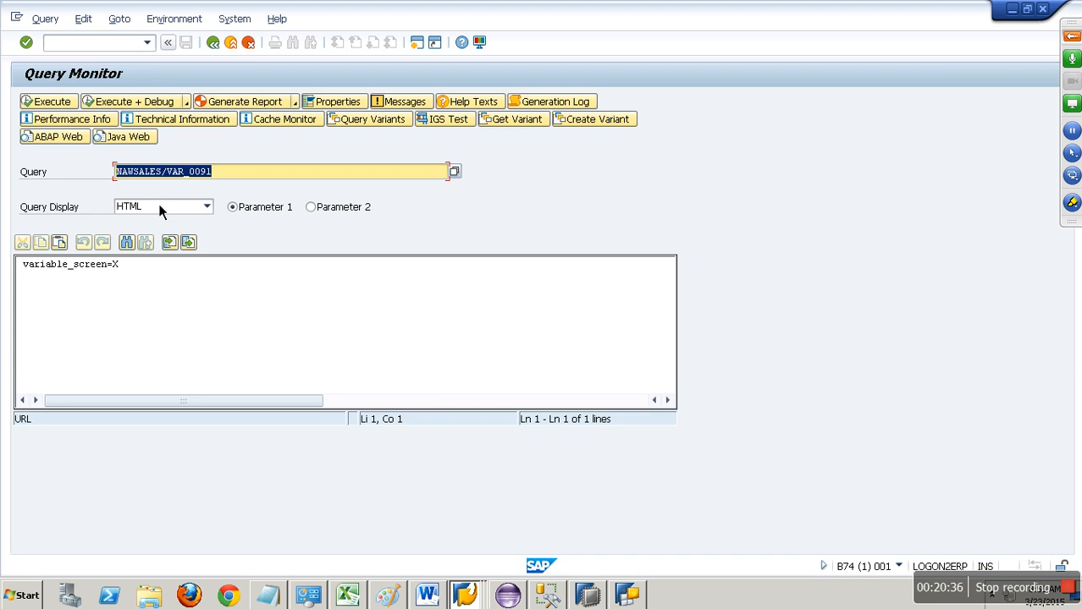
click(70, 108)
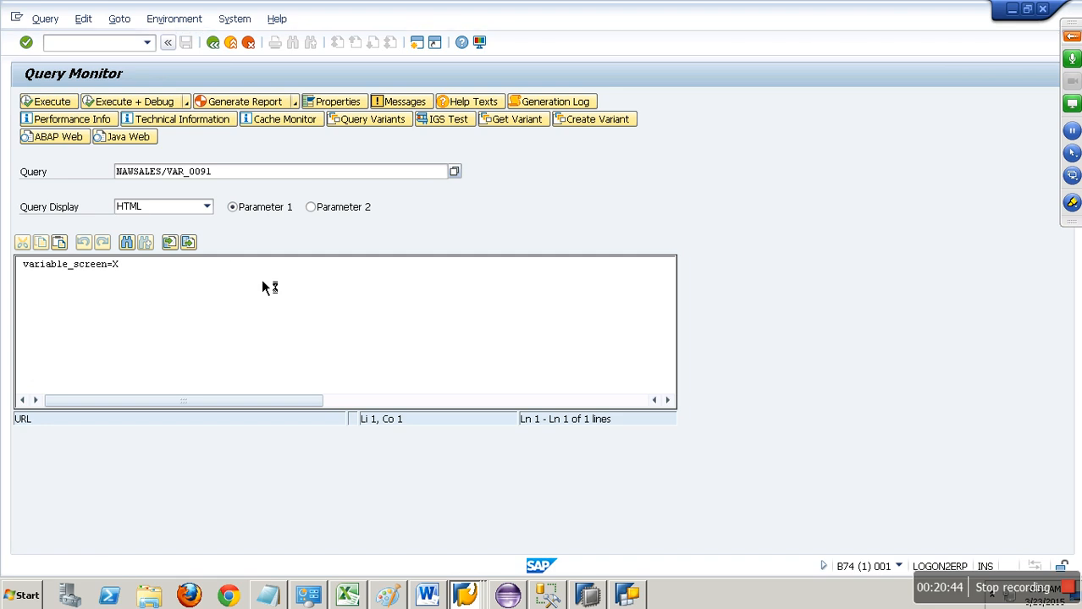
click(48, 261)
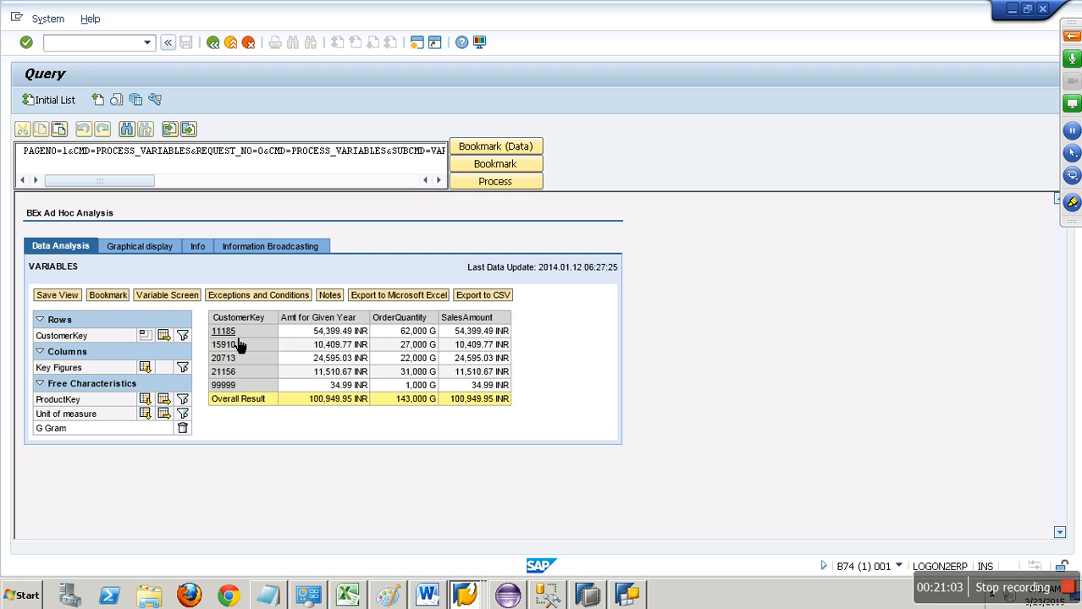
Switch to the BEx Variables presentation in PowerPoint and highlight Authorization in the list of processing types on slide 9
mouse_move(584, 2)
click(716, 11)
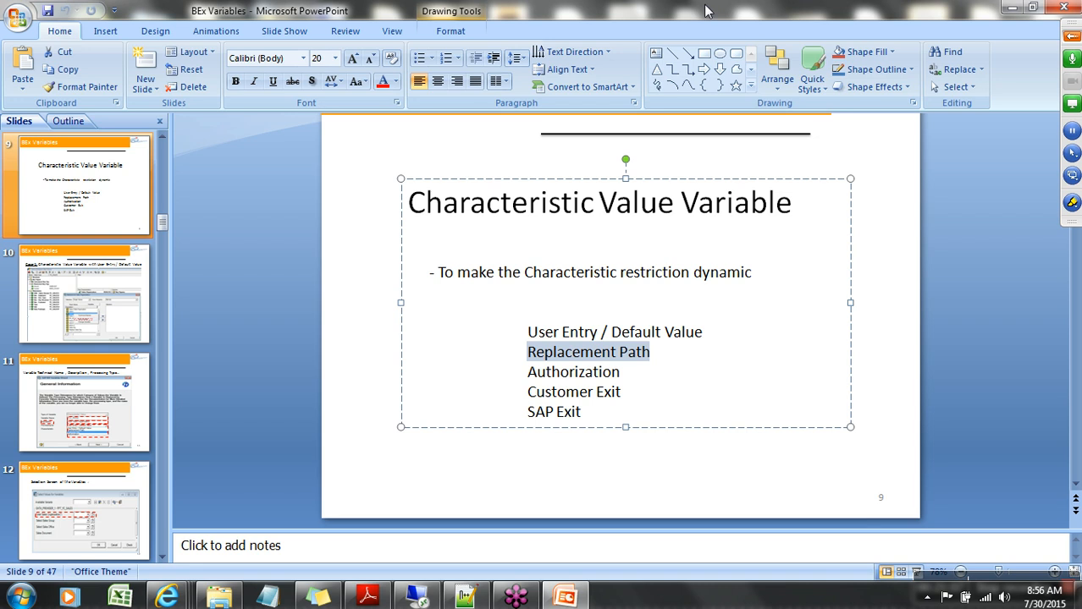
drag(629, 376, 518, 380)
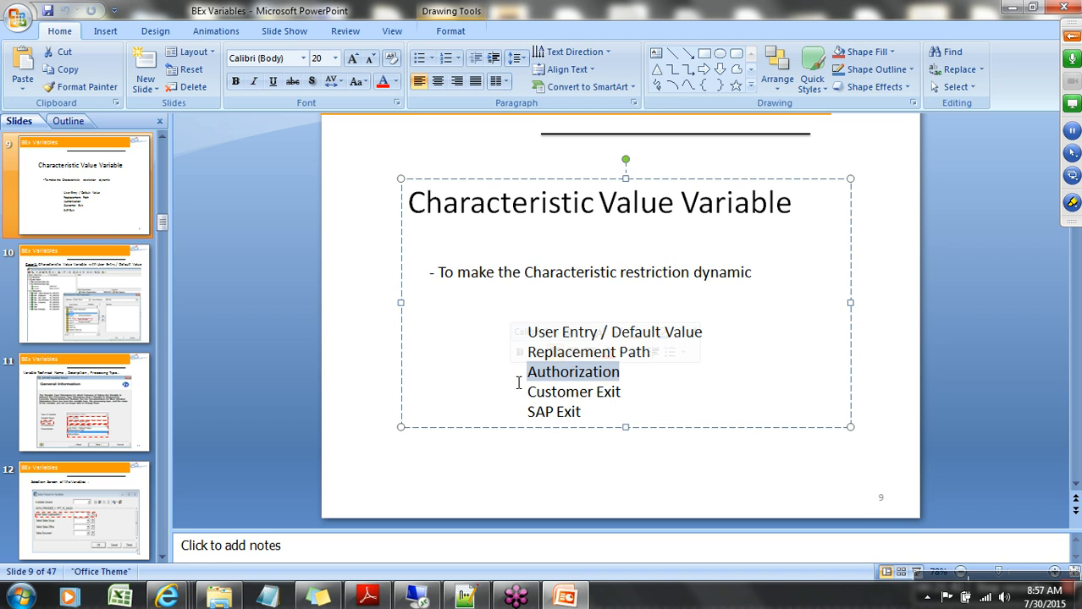
Return to the Query Monitor in SAP, switch to BEx Query Designer, and find and open the VARIABLES query
click(417, 597)
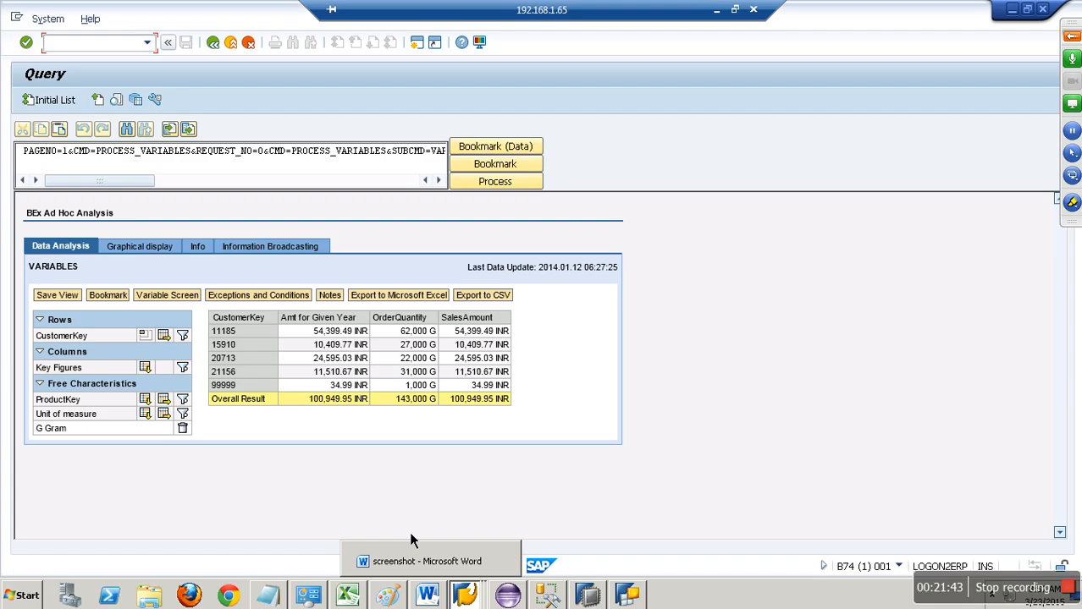
click(215, 49)
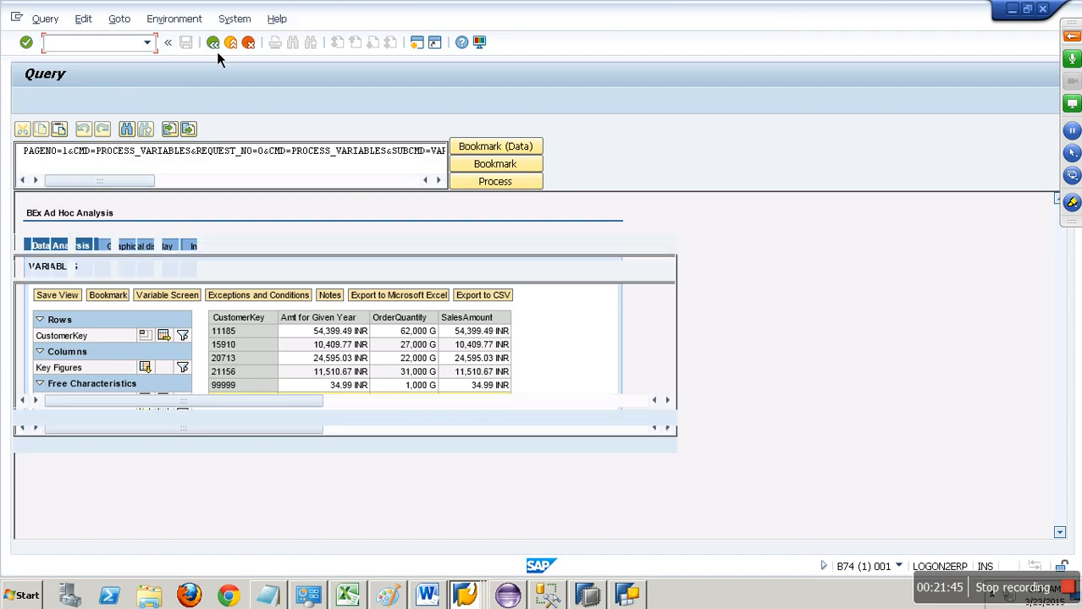
click(627, 597)
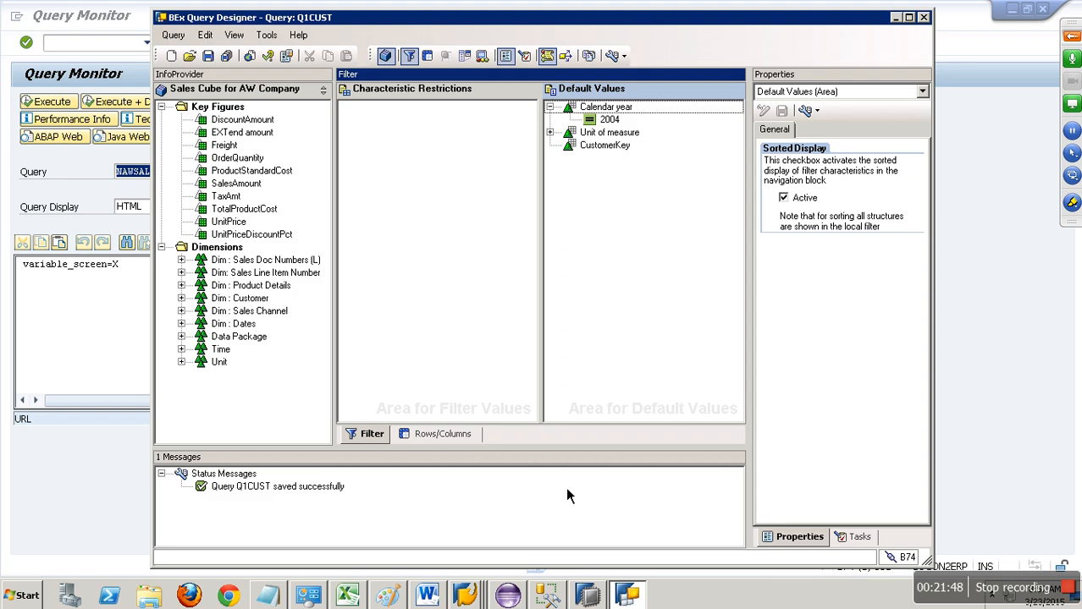
click(441, 434)
click(189, 55)
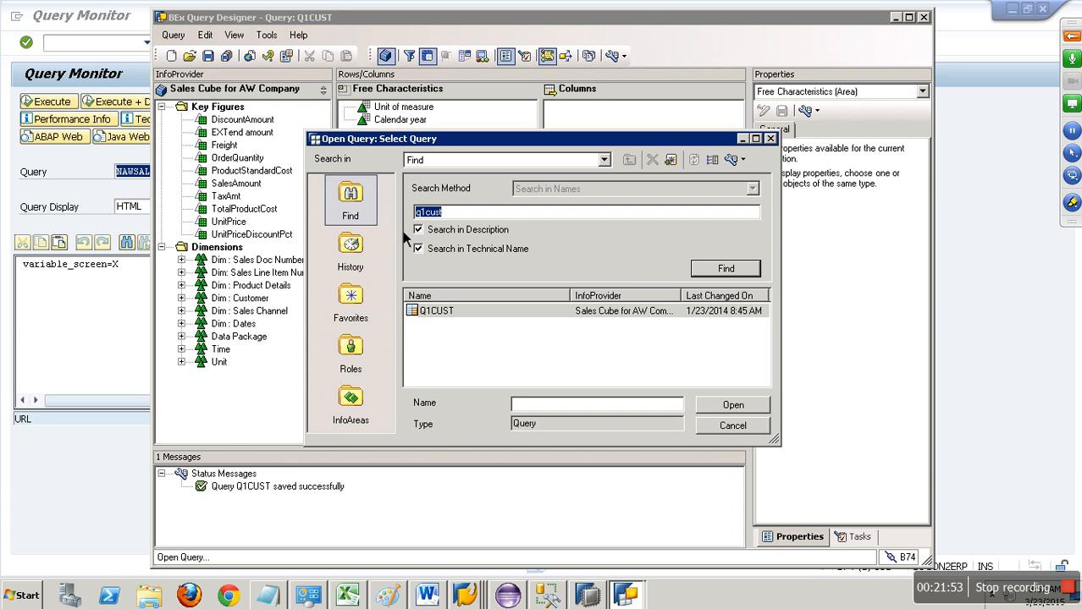
text(VARIAV)
key(BackSpace)
text(BLES)
key(Return)
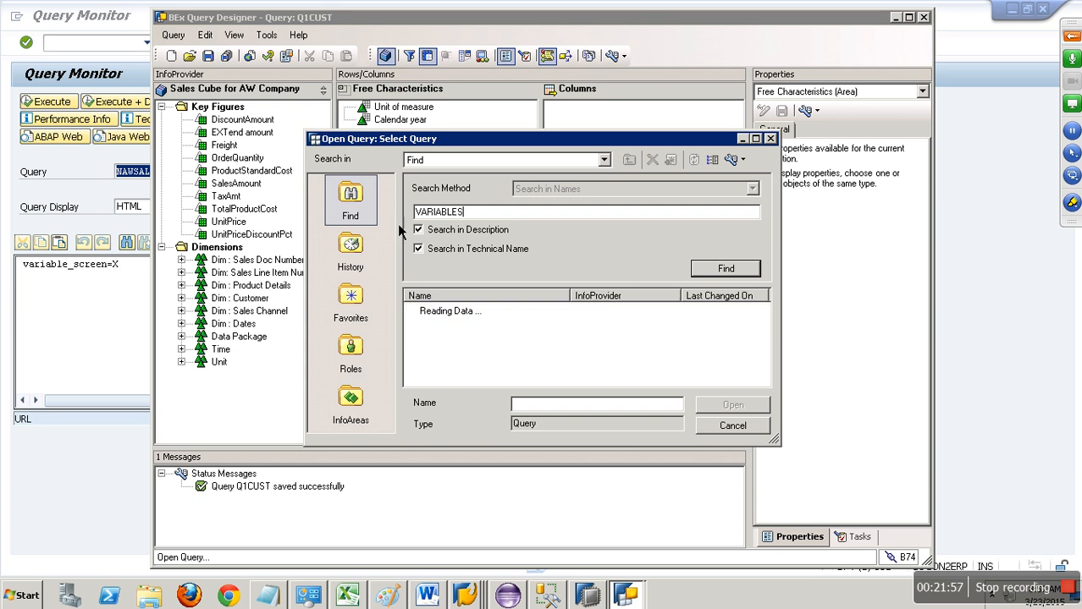
double_click(496, 313)
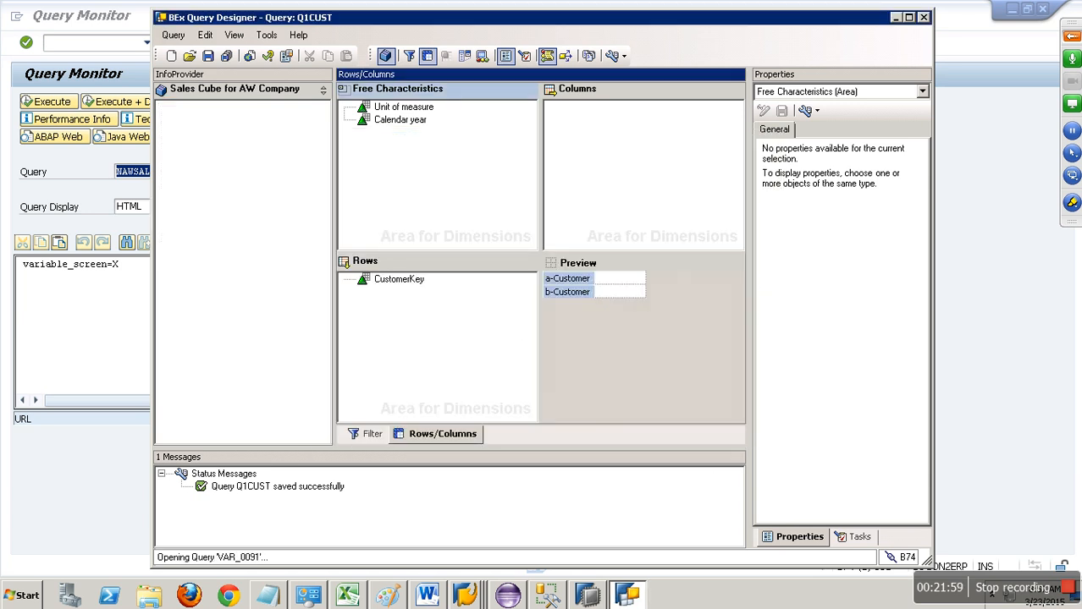